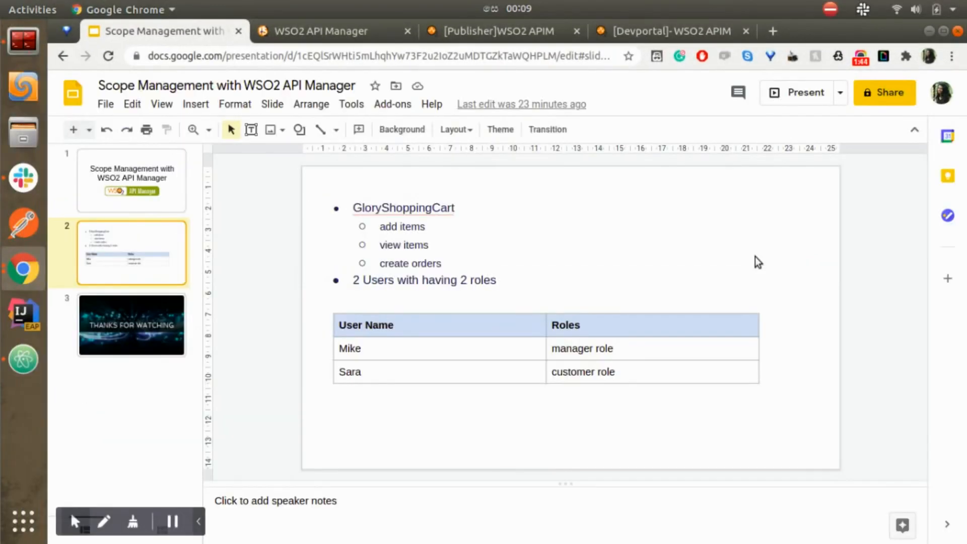
Step: Switch from the Google Slides user-role plan to the API Manager Management Console
{"action": "left_click", "coordinate": [330, 32]}
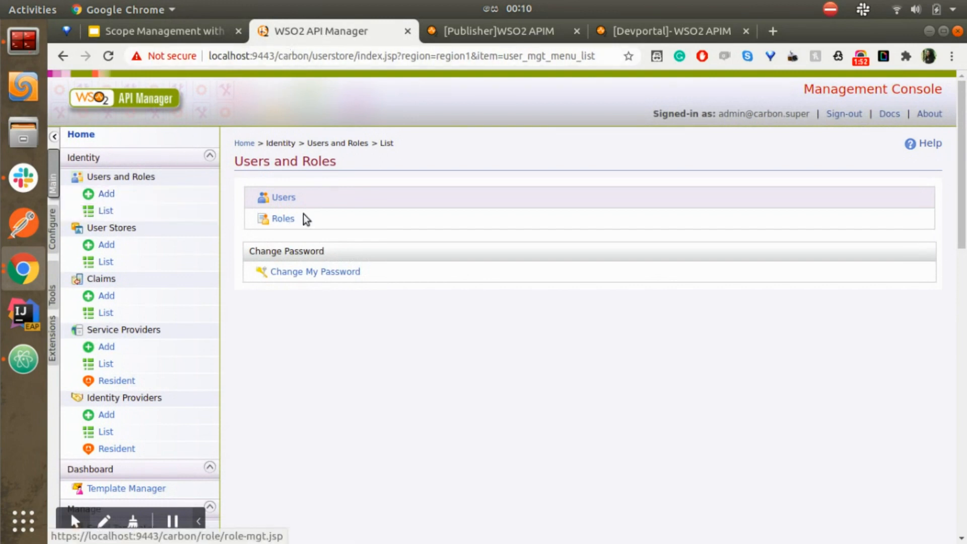
Step: Review the manager and customer roles in the console's roles list
{"action": "left_click", "coordinate": [281, 218]}
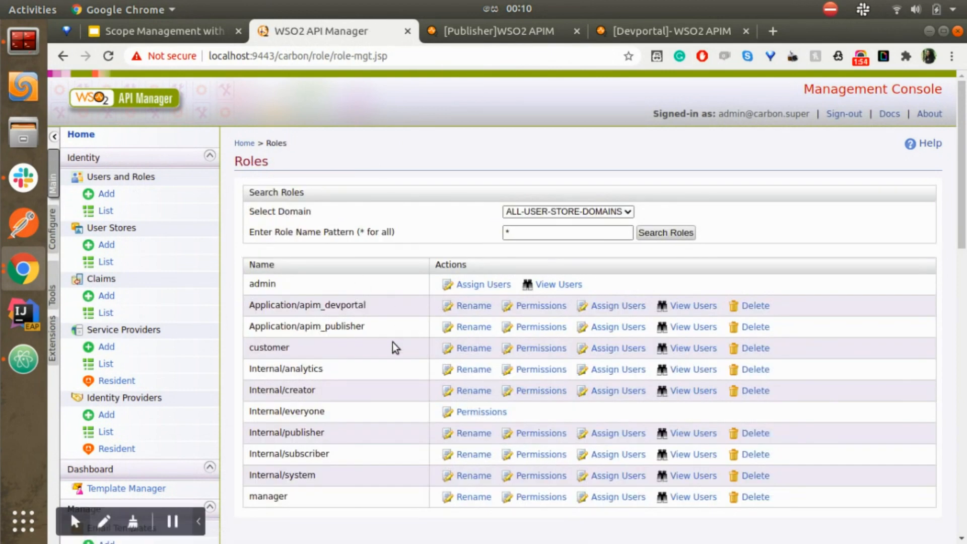
{"action": "scroll", "coordinate": [398, 344], "scroll_direction": "down", "scroll_amount": 3}
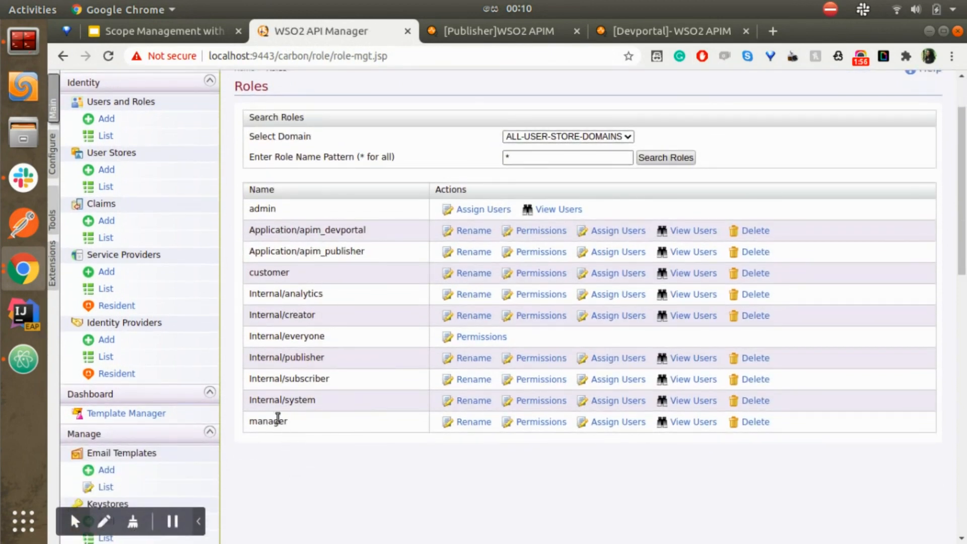
{"action": "double_click", "coordinate": [262, 422]}
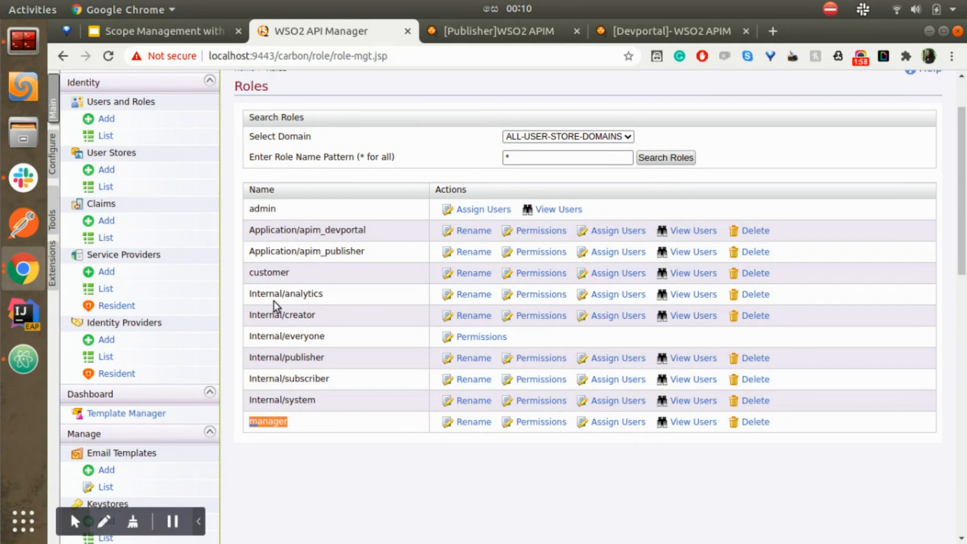
{"action": "double_click", "coordinate": [264, 275]}
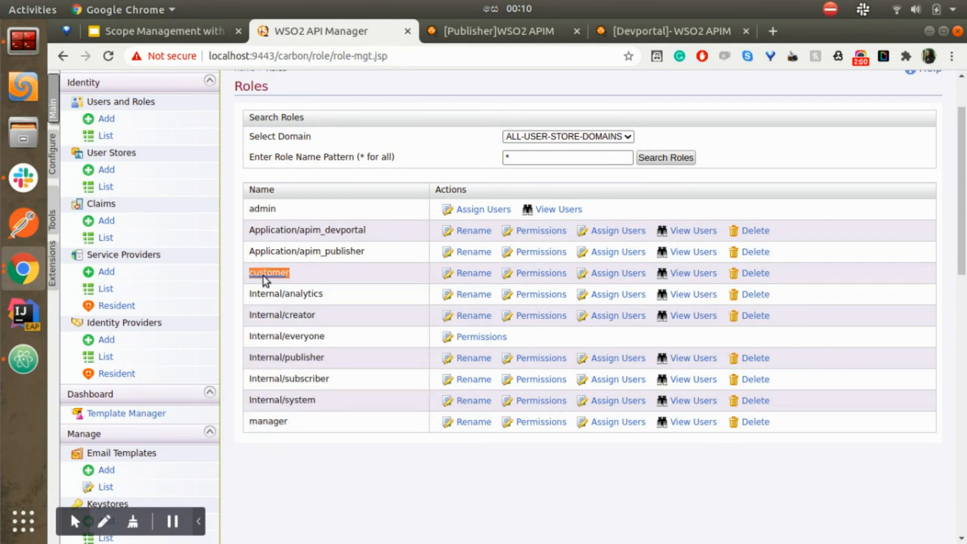
{"action": "scroll", "coordinate": [266, 281], "scroll_direction": "up", "scroll_amount": 3}
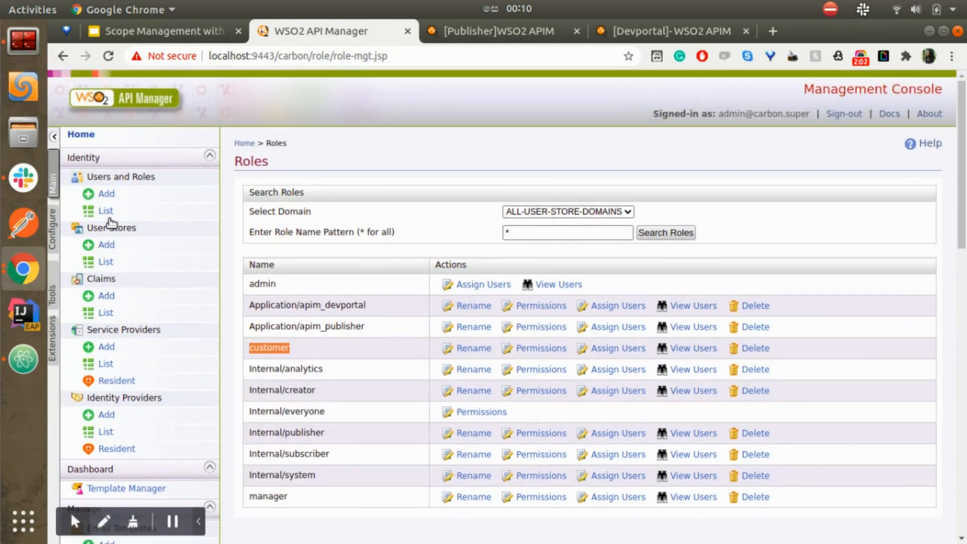
Step: Check which roles each of the two demo users holds, then bring up the Publisher's API list
{"action": "left_click", "coordinate": [107, 212]}
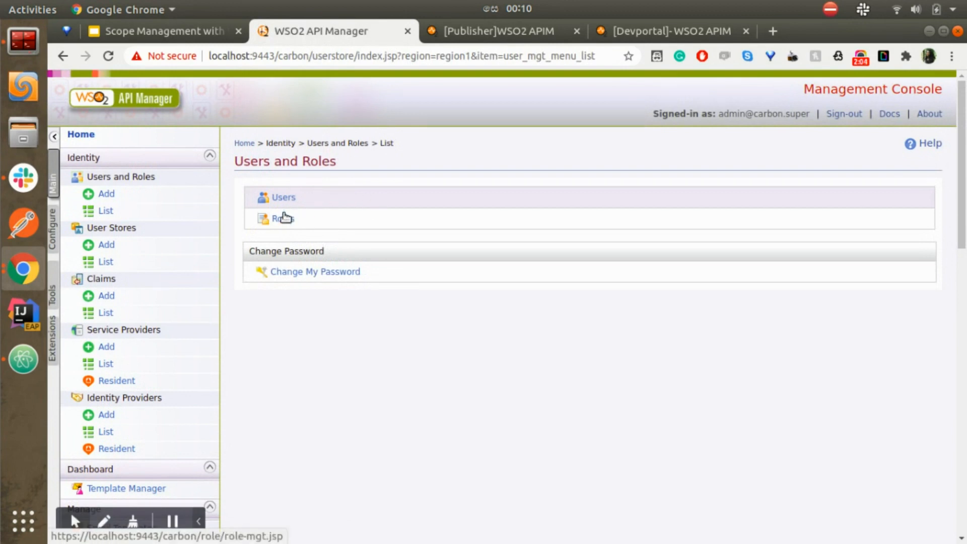
{"action": "left_click", "coordinate": [282, 197]}
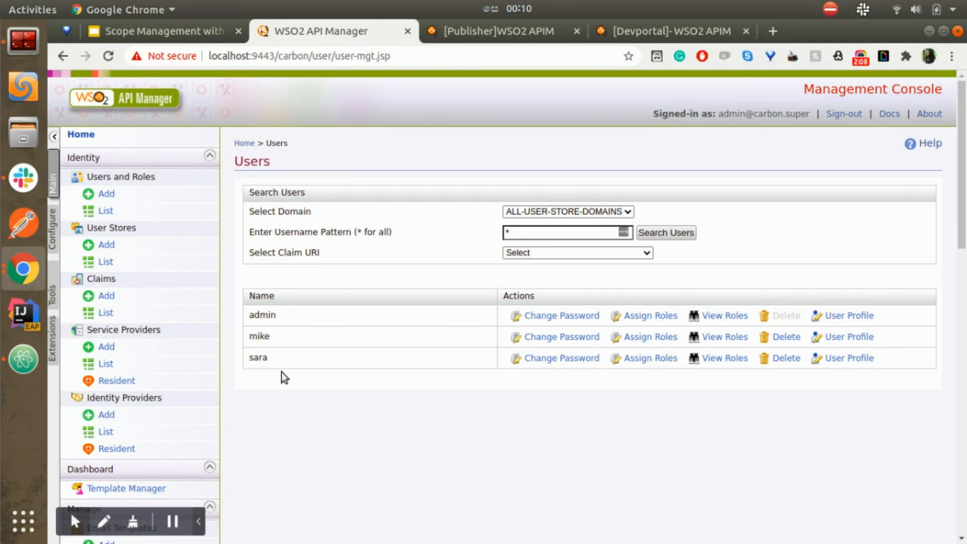
{"action": "double_click", "coordinate": [260, 336]}
{"action": "left_click", "coordinate": [713, 338]}
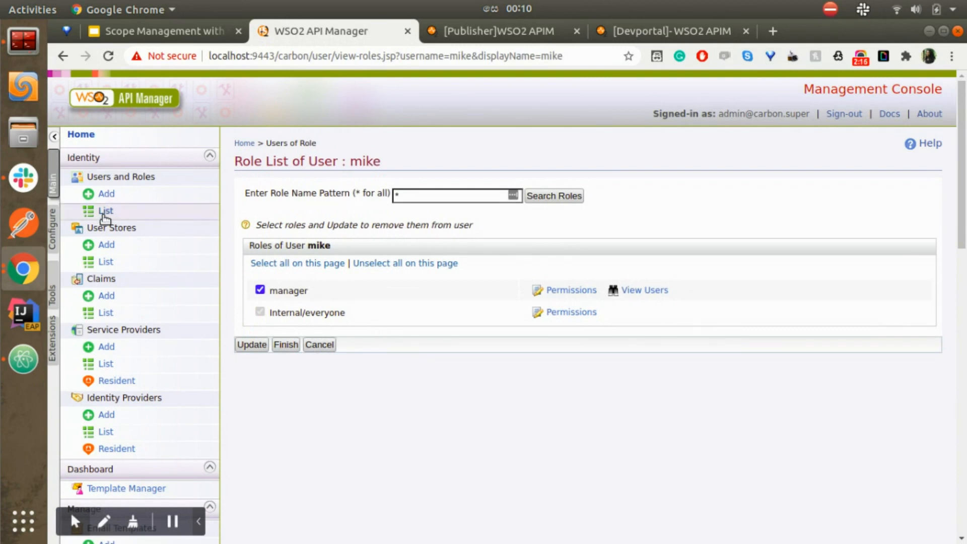
{"action": "left_click", "coordinate": [106, 211]}
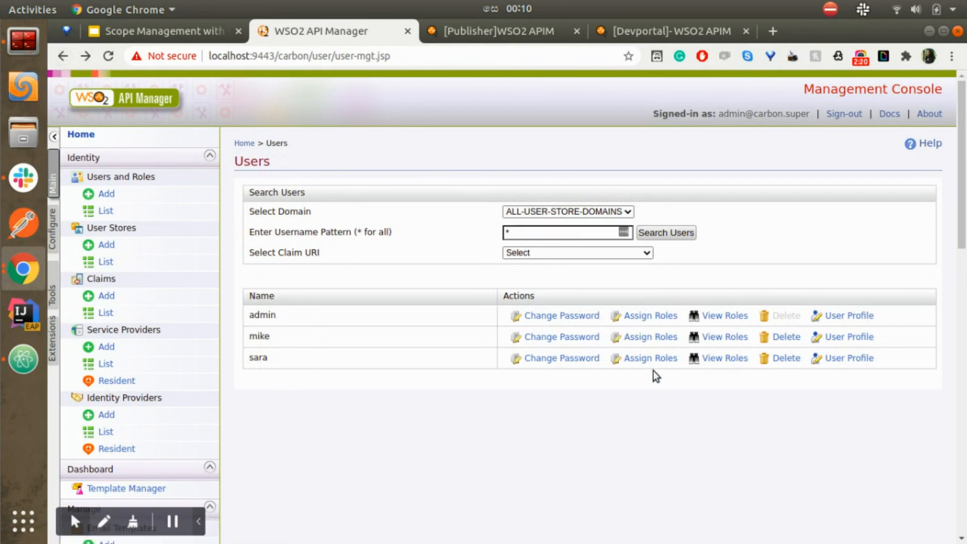
{"action": "left_click", "coordinate": [726, 359]}
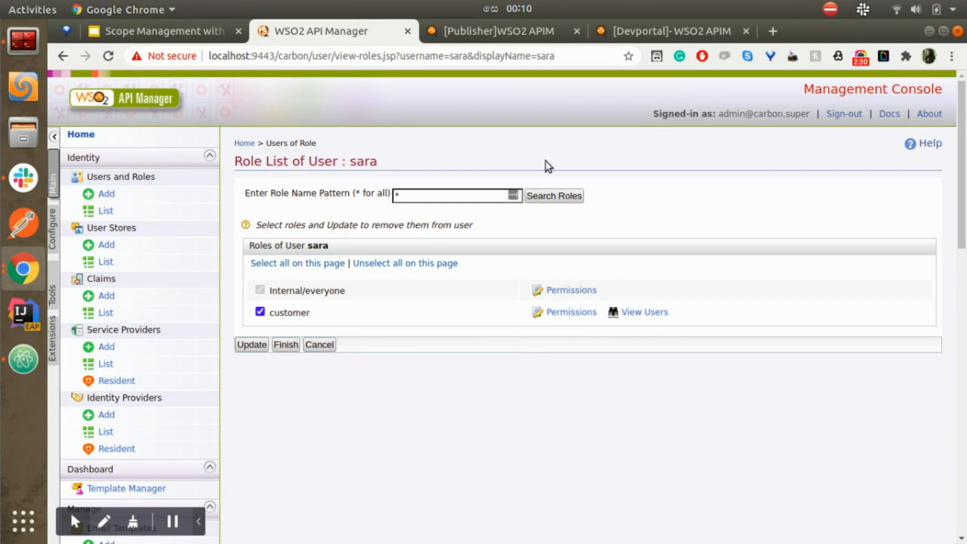
{"action": "left_click", "coordinate": [499, 31]}
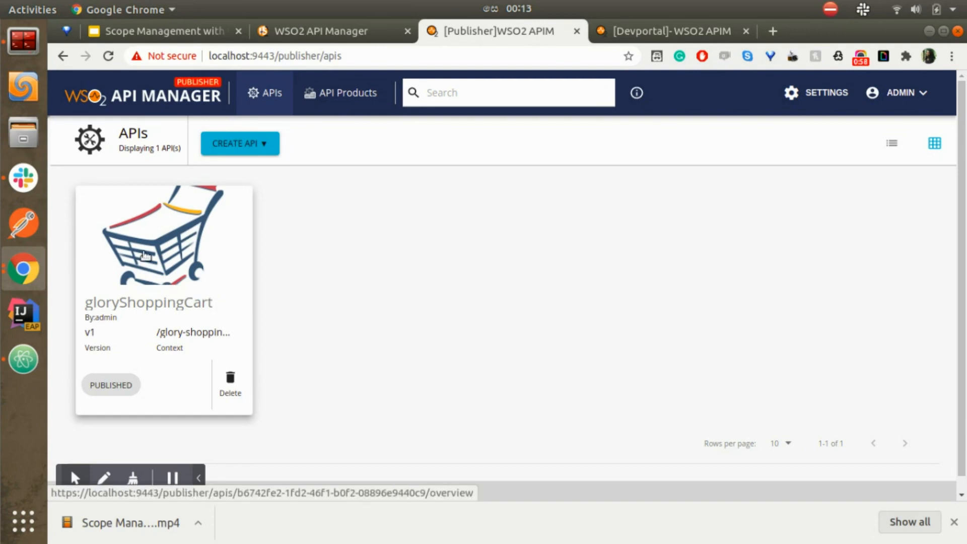
Step: Go to the gloryShoppingCart API's Scopes page and begin creating a scope
{"action": "left_click", "coordinate": [146, 257]}
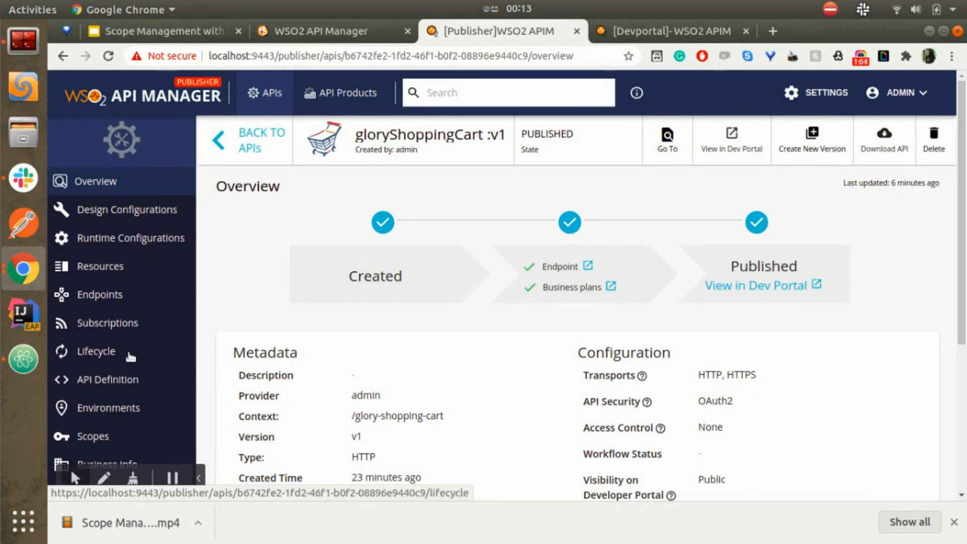
{"action": "scroll", "coordinate": [120, 383], "scroll_direction": "down", "scroll_amount": 1}
{"action": "left_click", "coordinate": [107, 401]}
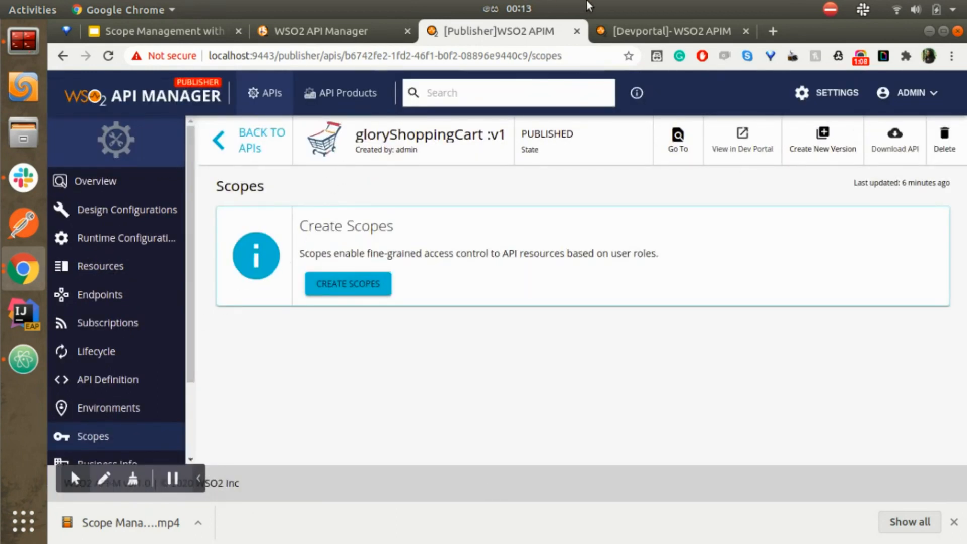
{"action": "left_click", "coordinate": [372, 288]}
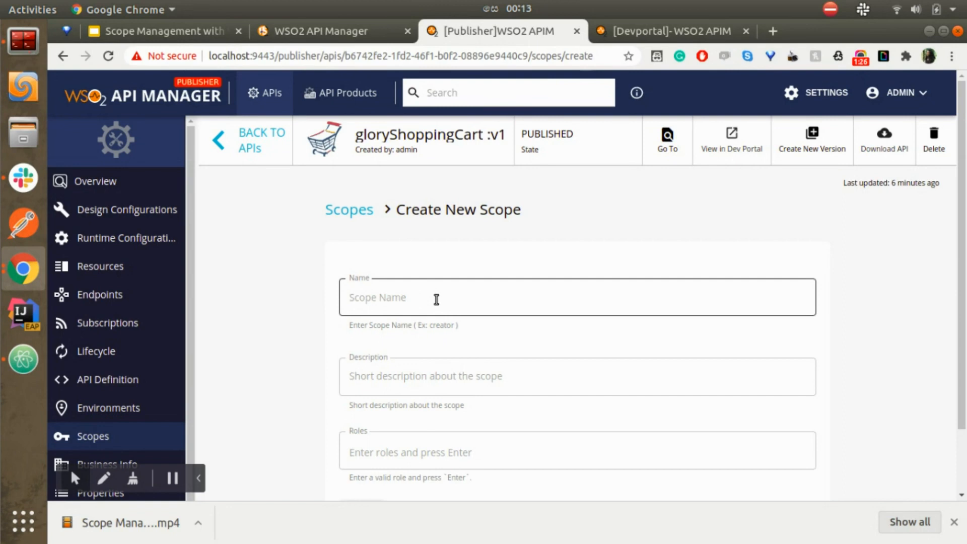
Step: Name the new scope add_items with description 'Add items to the supermarket'
{"action": "left_click", "coordinate": [431, 298]}
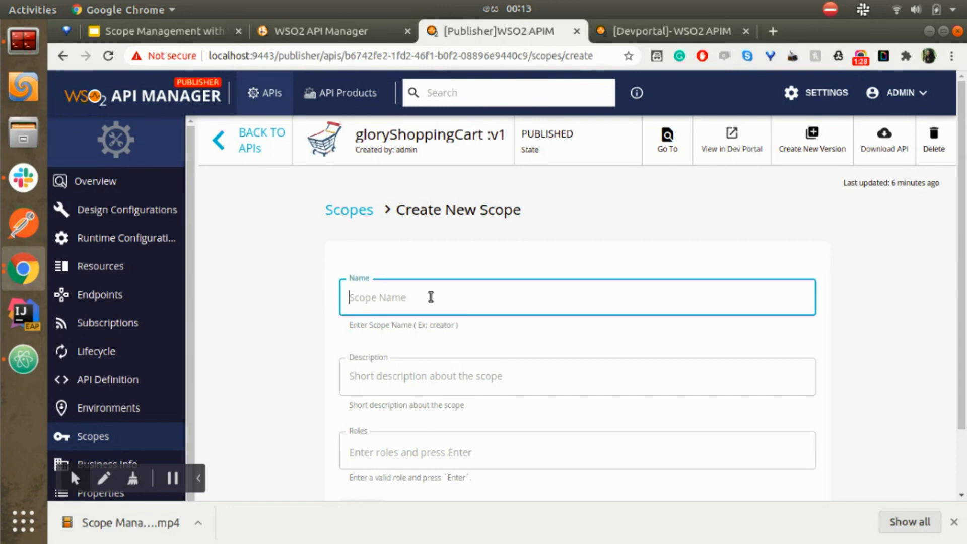
{"action": "type", "text": "add_items"}
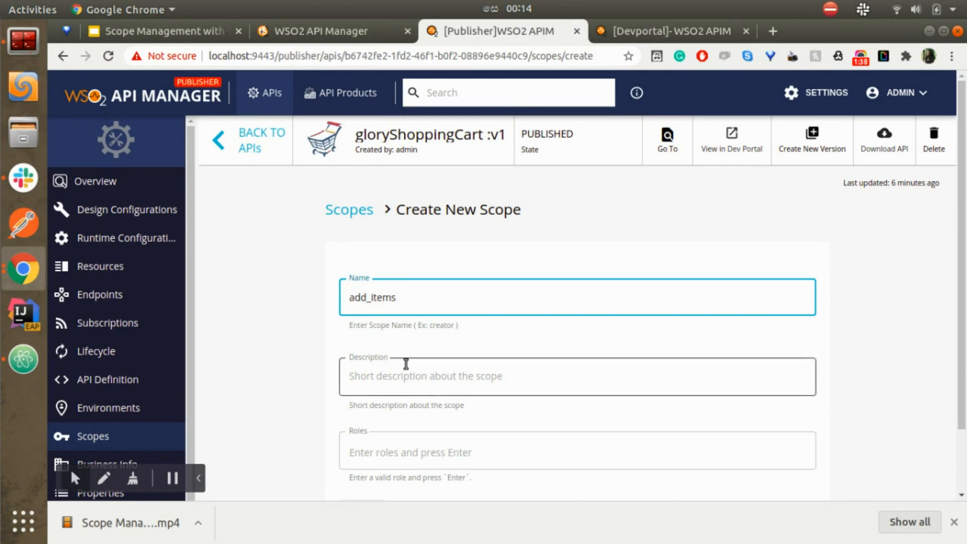
{"action": "left_click", "coordinate": [424, 368]}
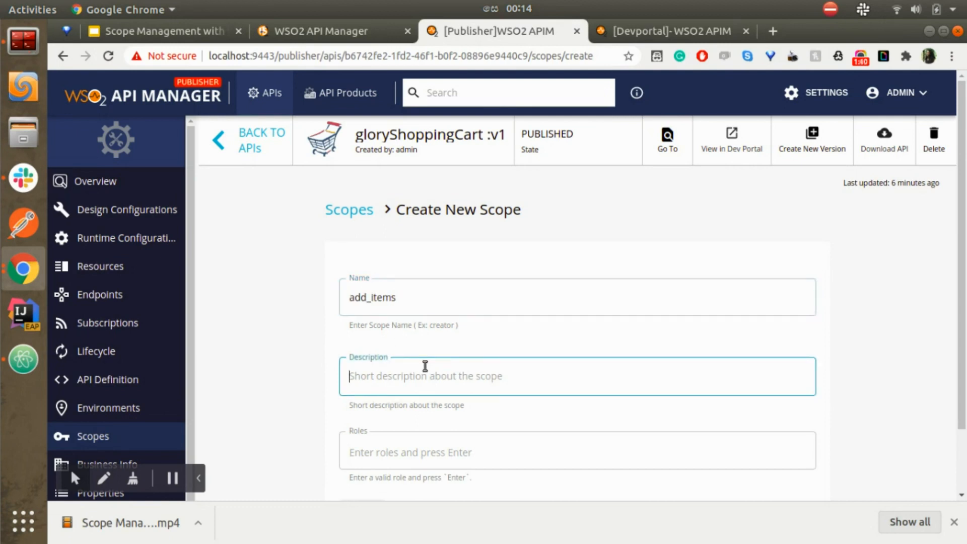
{"action": "type", "text": "Add ite"}
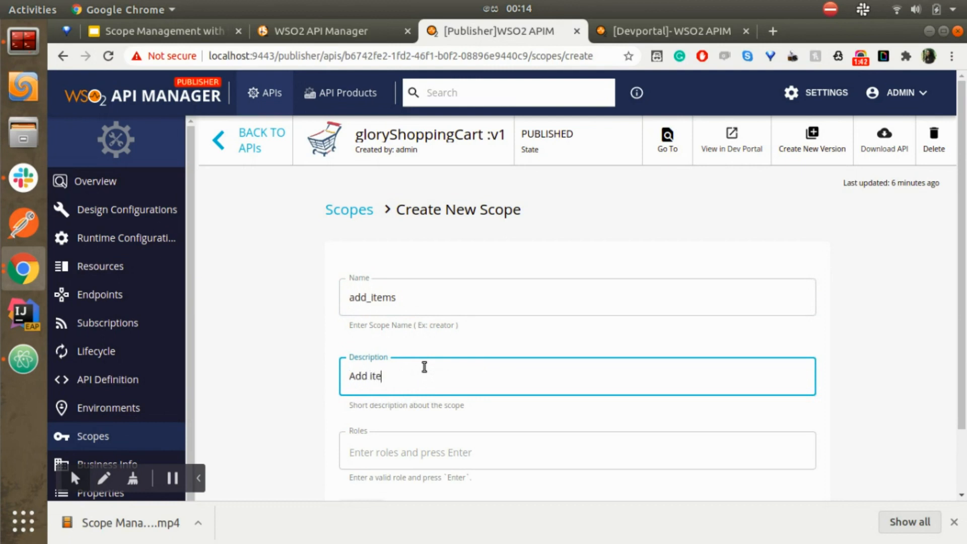
{"action": "type", "text": "ms to the superm"}
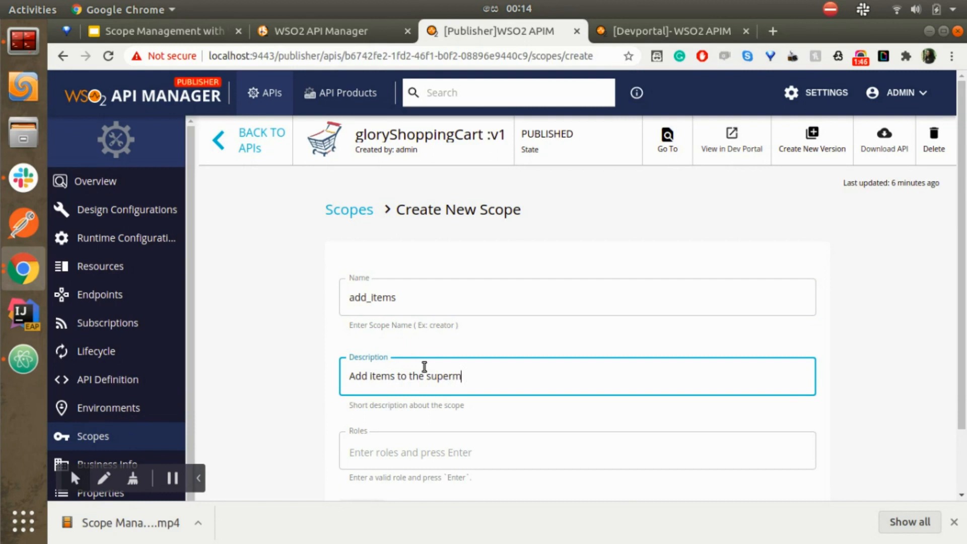
{"action": "type", "text": "arket"}
Step: Restrict add_items to the manager role, save it, and start another scope
{"action": "scroll", "coordinate": [456, 413], "scroll_direction": "down", "scroll_amount": 1}
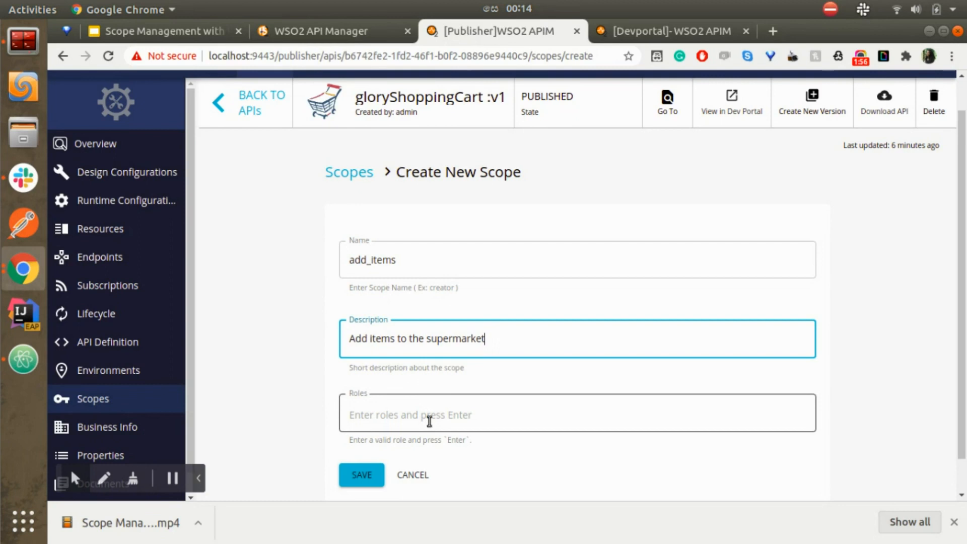
{"action": "key", "text": "Tab"}
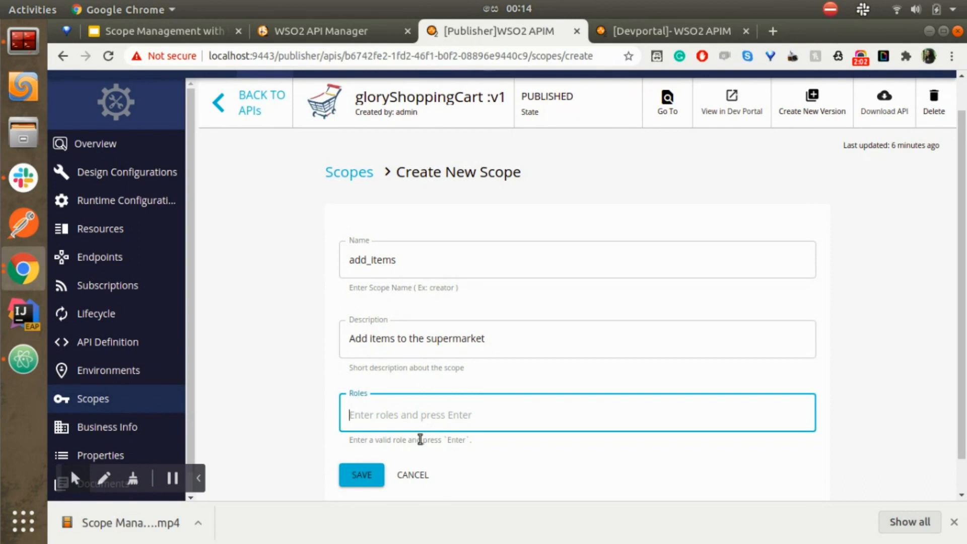
{"action": "type", "text": "manager"}
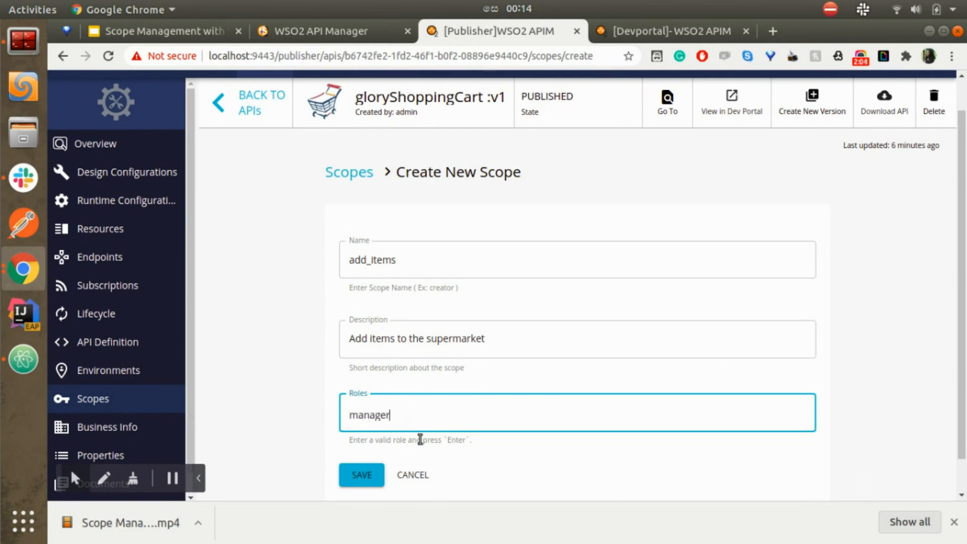
{"action": "key", "text": "Return"}
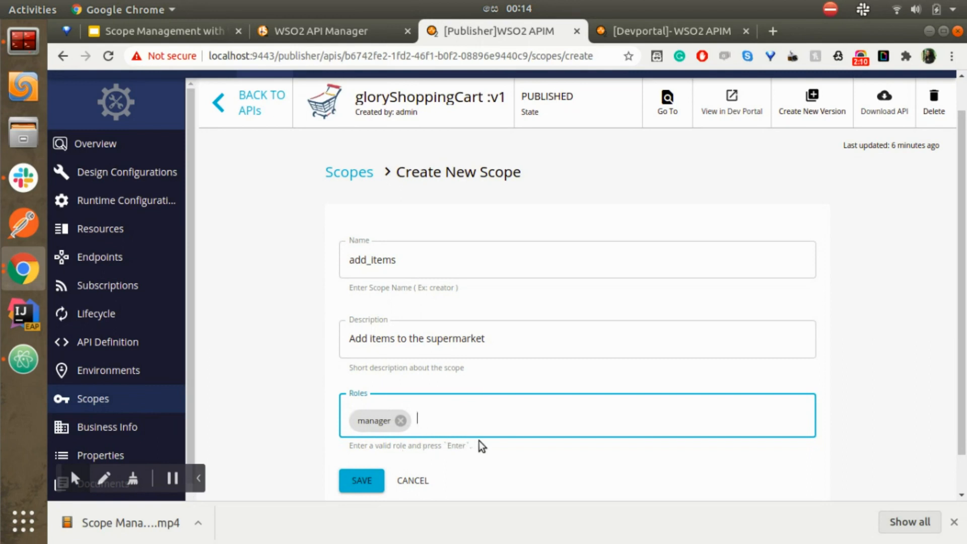
{"action": "scroll", "coordinate": [443, 484], "scroll_direction": "down", "scroll_amount": 1}
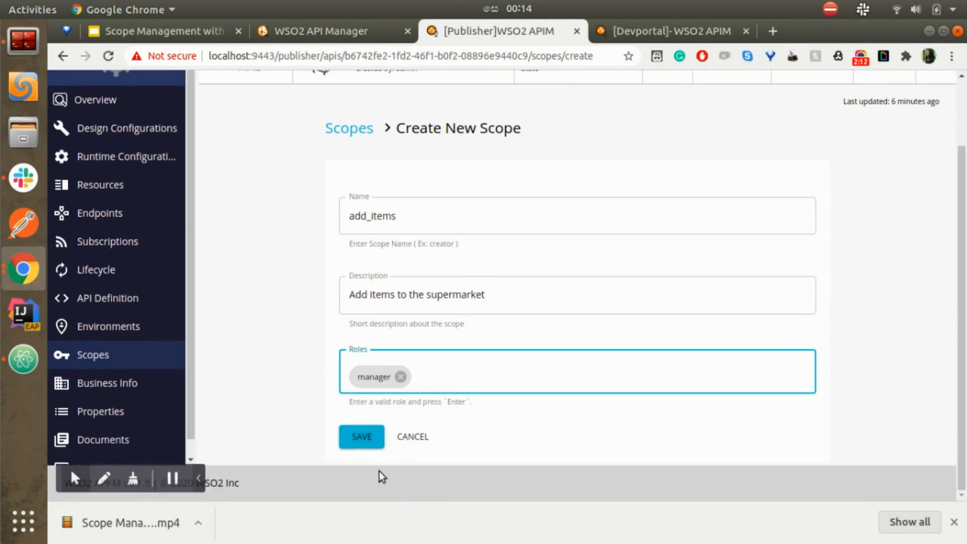
{"action": "left_click", "coordinate": [361, 443]}
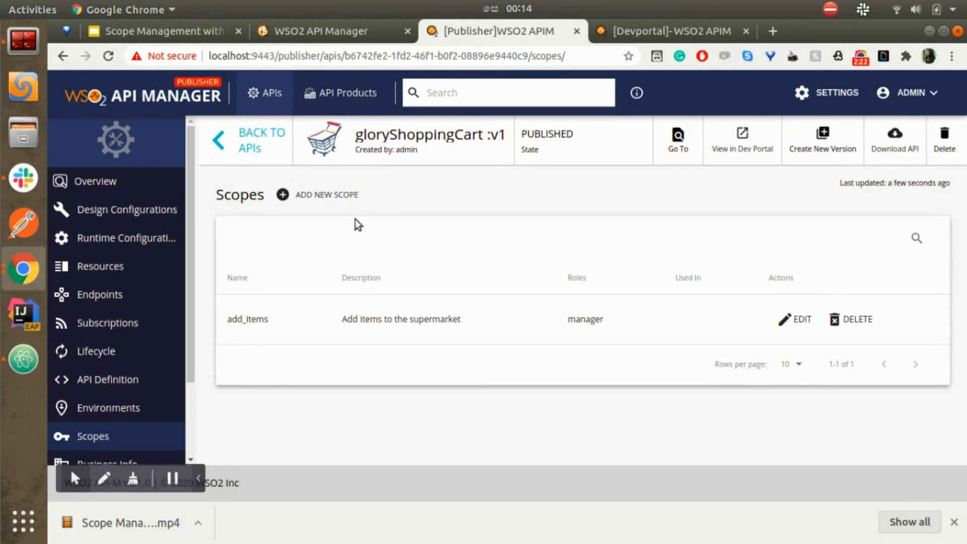
{"action": "left_click", "coordinate": [344, 196]}
Step: Save scope add_orders, 'Add orders from supermarket', allowed for the manager and customer roles
{"action": "left_click", "coordinate": [408, 305]}
{"action": "type", "text": "add_"}
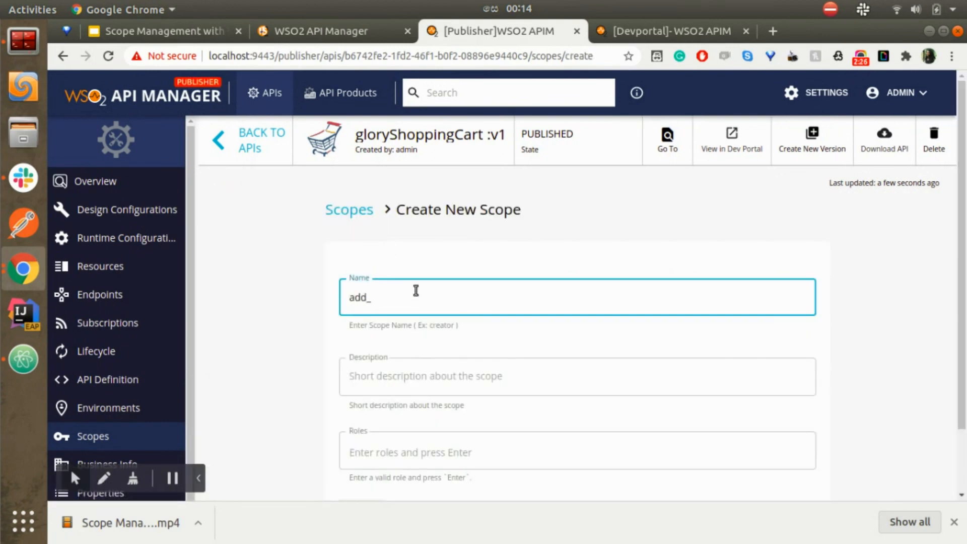
{"action": "type", "text": "orders"}
{"action": "left_click", "coordinate": [426, 373]}
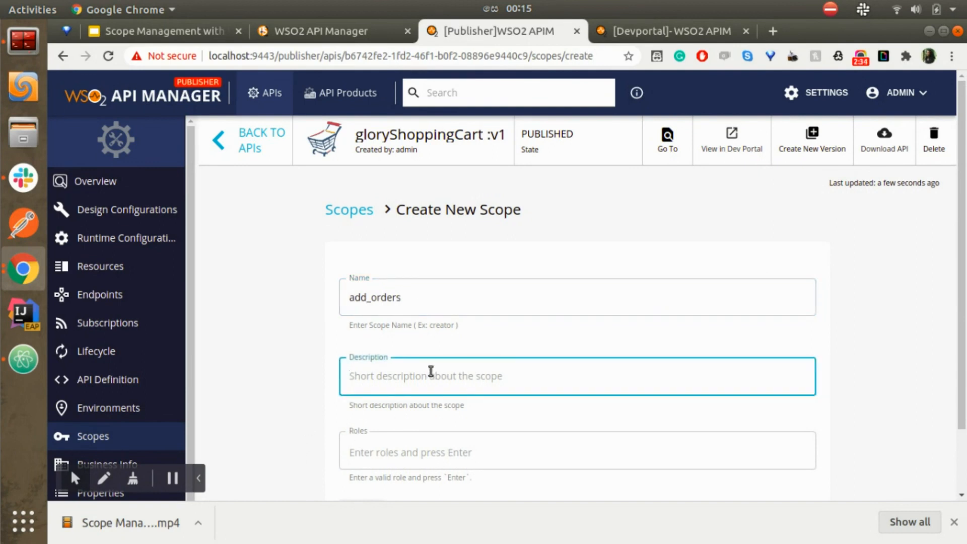
{"action": "type", "text": "Add or"}
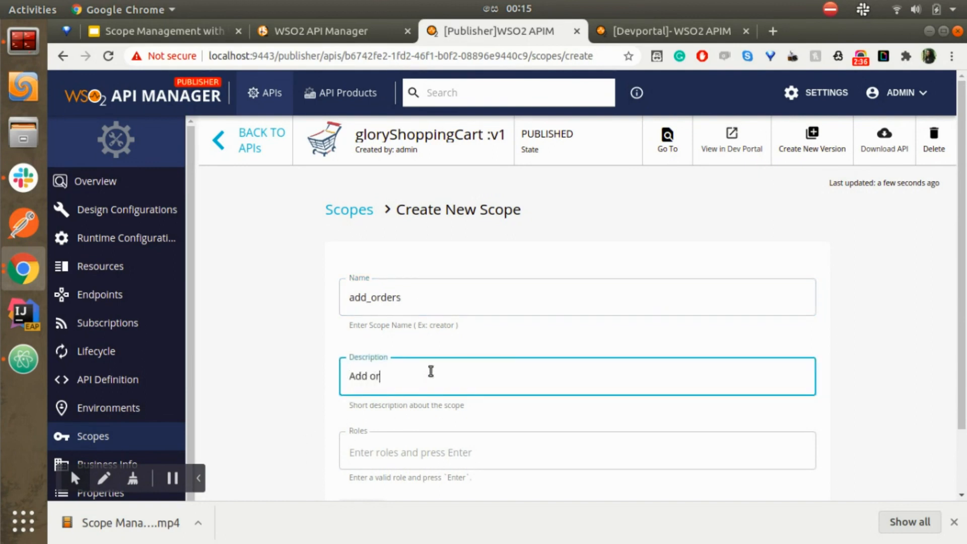
{"action": "type", "text": "ders "}
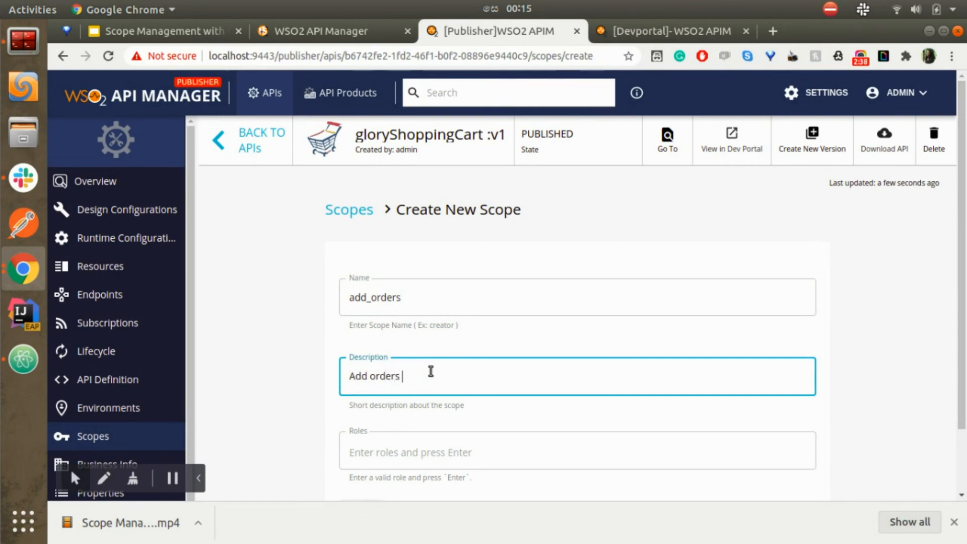
{"action": "type", "text": "from supermarket"}
{"action": "left_click", "coordinate": [384, 445]}
{"action": "type", "text": "manag"}
{"action": "key", "text": "Return"}
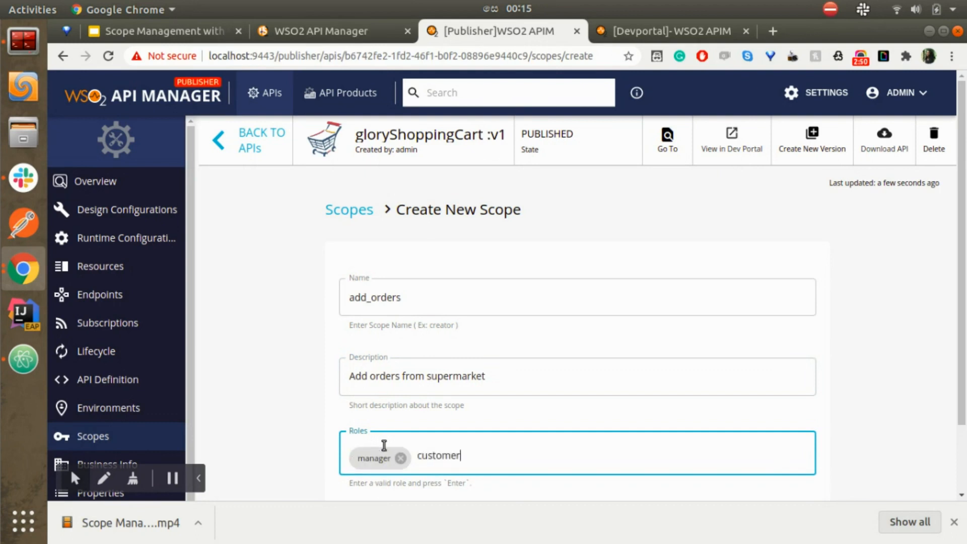
{"action": "key", "text": "Return"}
{"action": "scroll", "coordinate": [384, 446], "scroll_direction": "down", "scroll_amount": 3}
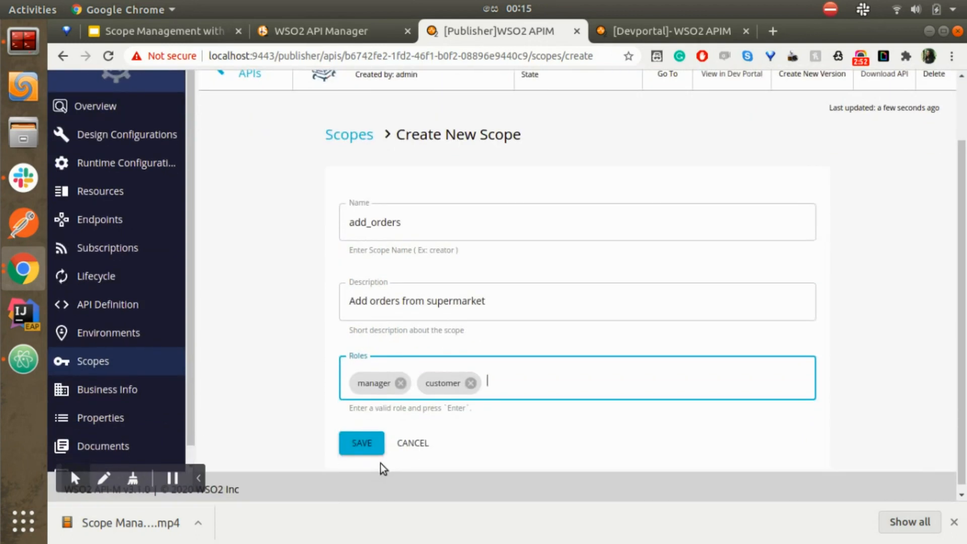
{"action": "left_click", "coordinate": [362, 447]}
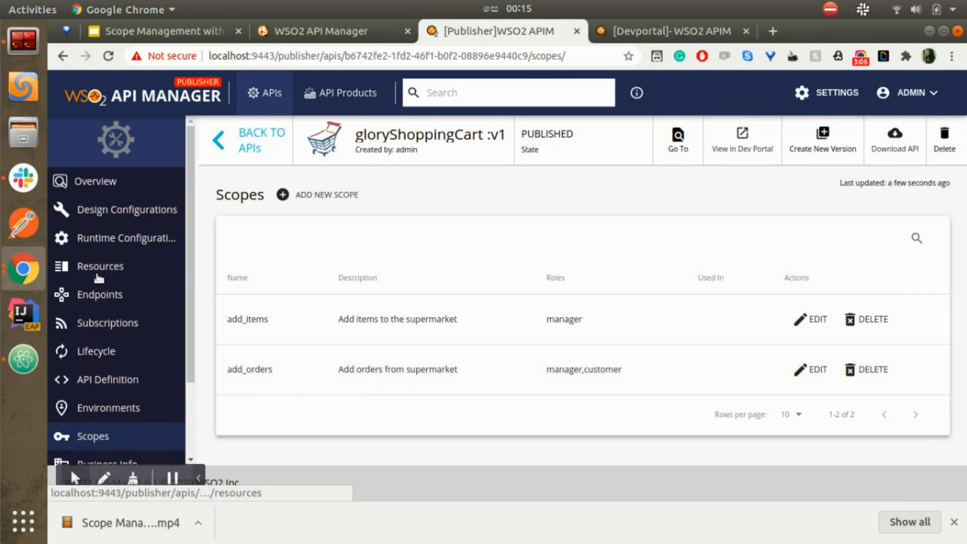
Step: In the API's resources, give the POST /items operation the add_items scope
{"action": "left_click", "coordinate": [100, 275]}
{"action": "scroll", "coordinate": [553, 378], "scroll_direction": "down", "scroll_amount": 4}
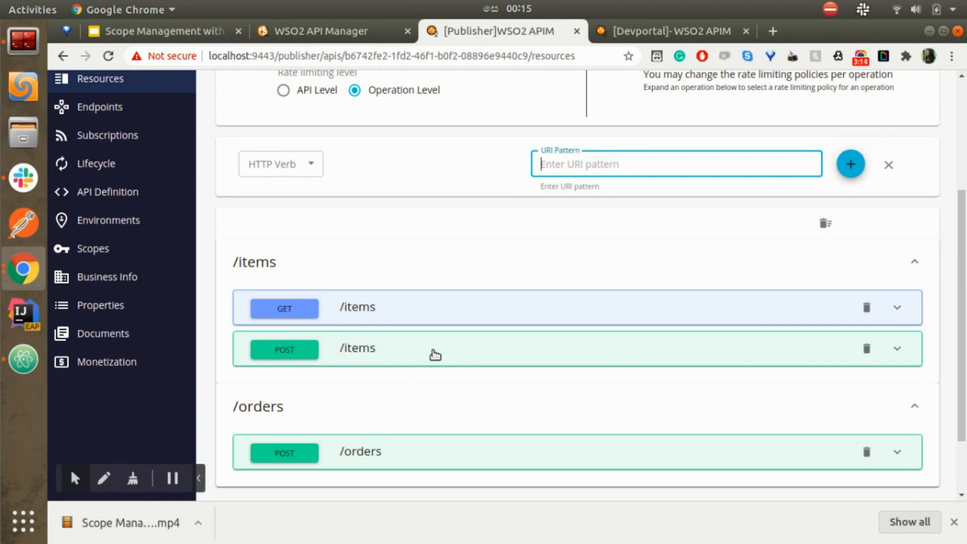
{"action": "left_click", "coordinate": [436, 355]}
{"action": "scroll", "coordinate": [436, 363], "scroll_direction": "down", "scroll_amount": 5}
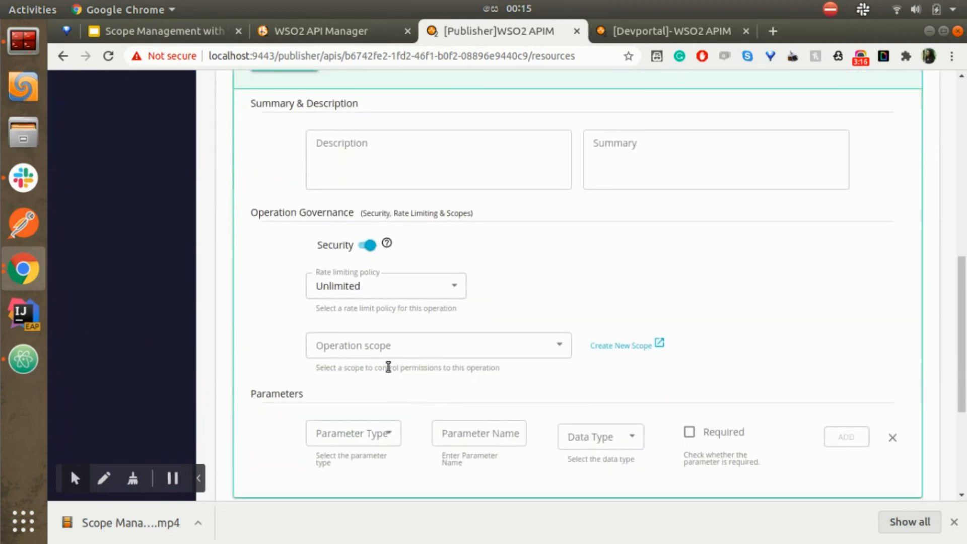
{"action": "left_click", "coordinate": [400, 349]}
{"action": "left_click", "coordinate": [385, 374]}
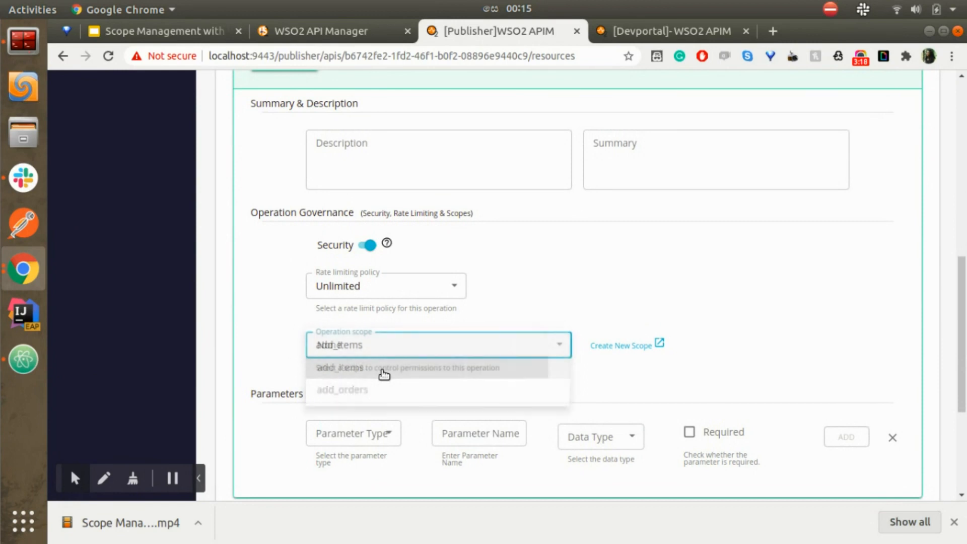
Step: Give POST /orders the add_orders scope, save the resources, and move to the Developer Portal
{"action": "scroll", "coordinate": [442, 366], "scroll_direction": "down", "scroll_amount": 3}
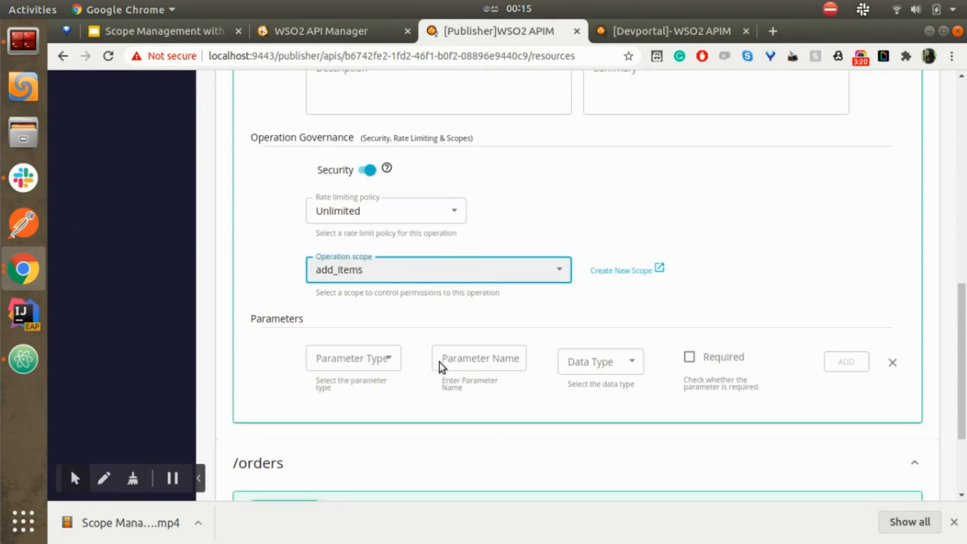
{"action": "scroll", "coordinate": [440, 366], "scroll_direction": "down", "scroll_amount": 5}
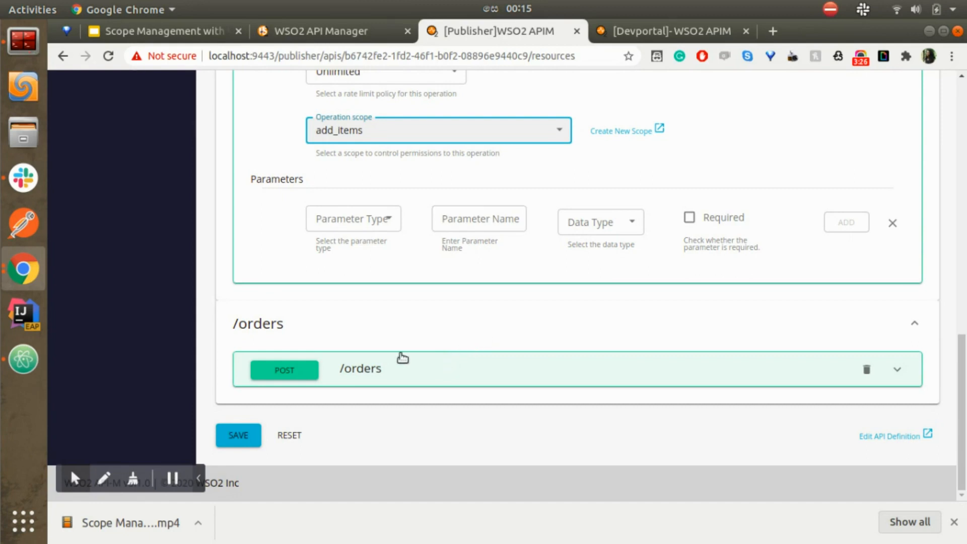
{"action": "left_click", "coordinate": [463, 379]}
{"action": "scroll", "coordinate": [464, 379], "scroll_direction": "down", "scroll_amount": 9}
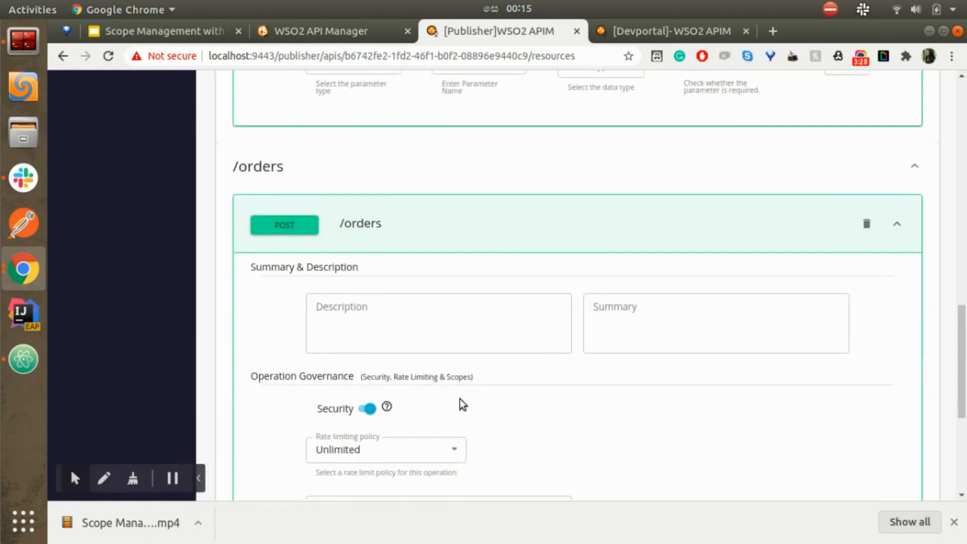
{"action": "left_click", "coordinate": [385, 403]}
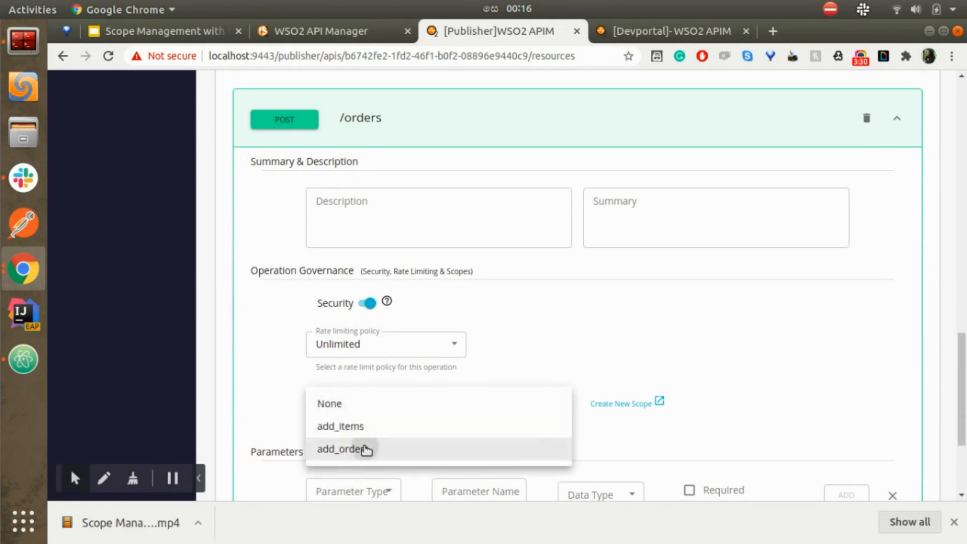
{"action": "left_click", "coordinate": [370, 448]}
{"action": "scroll", "coordinate": [423, 405], "scroll_direction": "down", "scroll_amount": 5}
{"action": "left_click", "coordinate": [237, 441]}
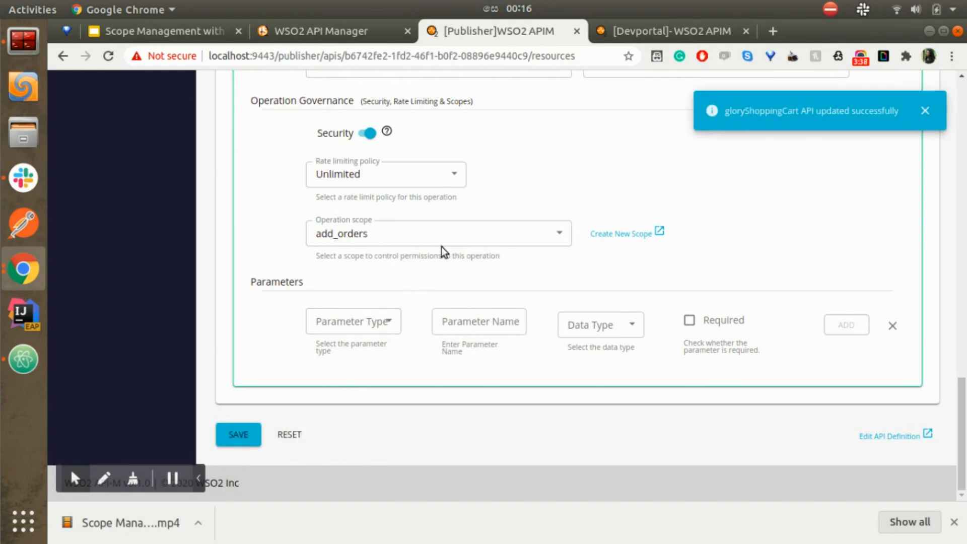
{"action": "left_click", "coordinate": [670, 32]}
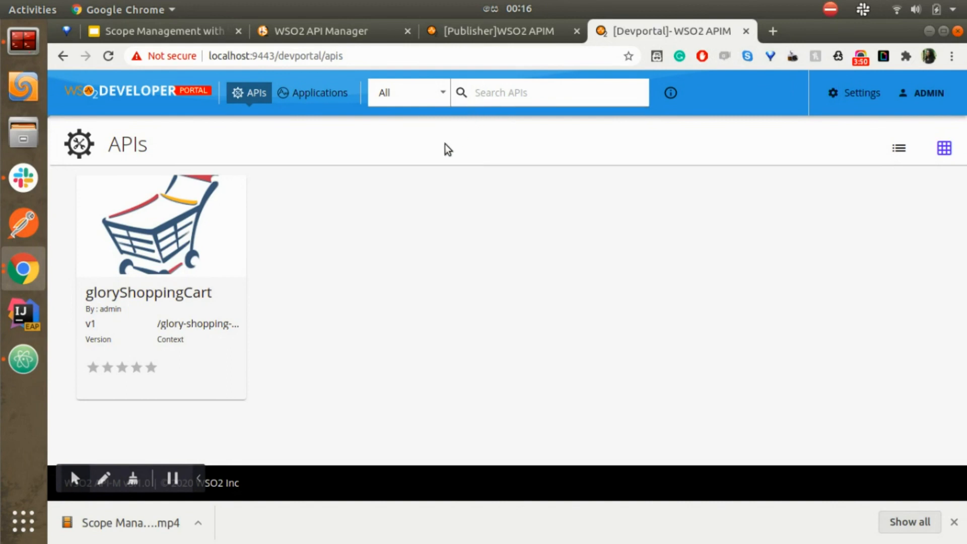
Step: Create the easyMart application, keeping the default 10PerMin quota and JWT token type
{"action": "left_click", "coordinate": [324, 100]}
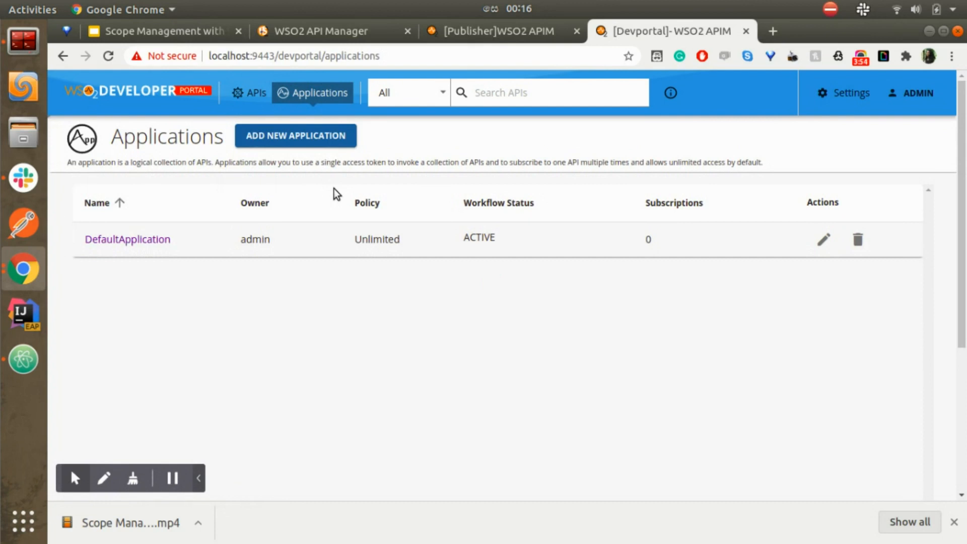
{"action": "left_click", "coordinate": [289, 148]}
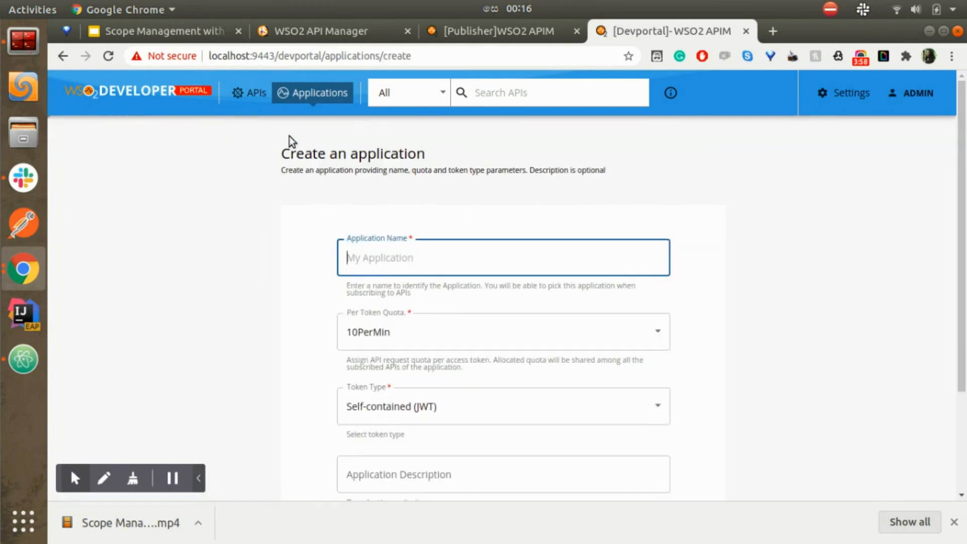
{"action": "type", "text": "easyMart"}
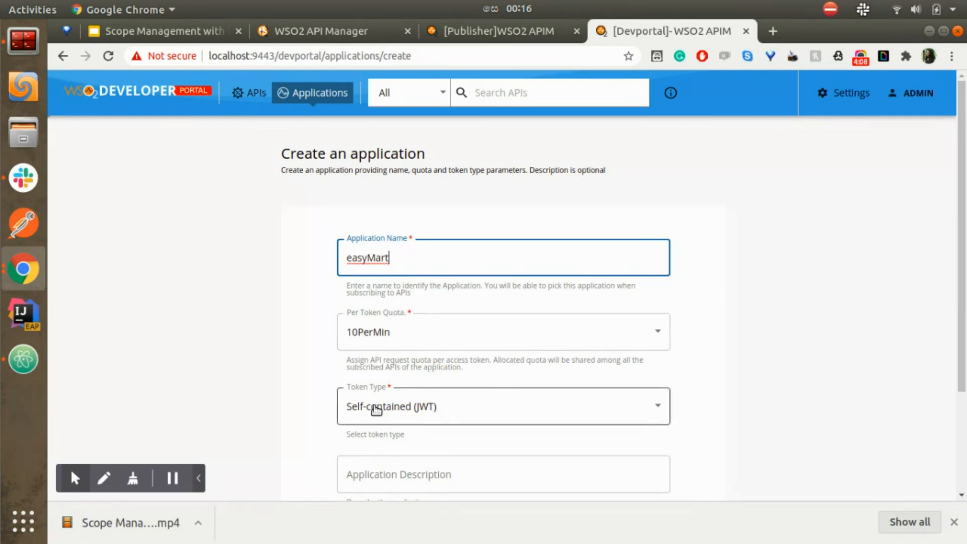
{"action": "scroll", "coordinate": [395, 418], "scroll_direction": "down", "scroll_amount": 1}
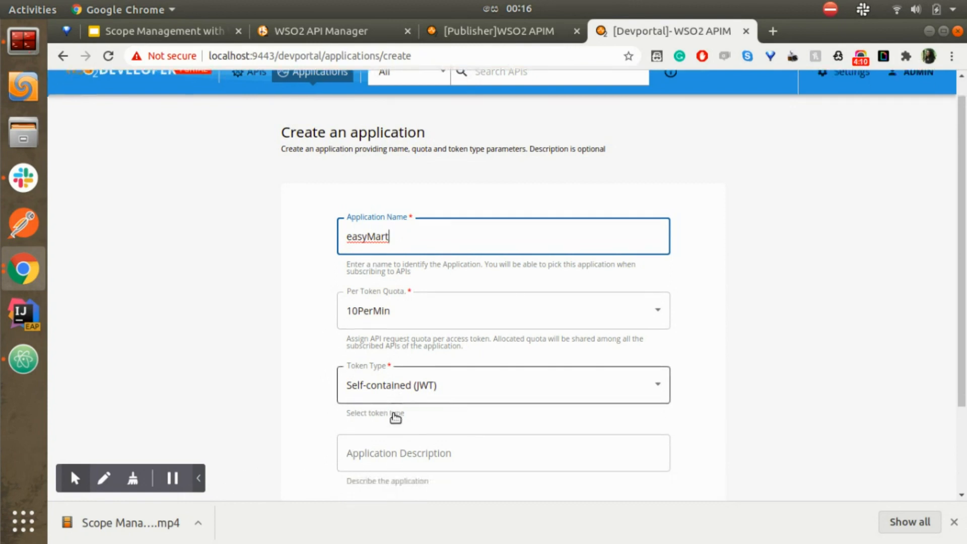
{"action": "scroll", "coordinate": [395, 417], "scroll_direction": "down", "scroll_amount": 3}
{"action": "left_click", "coordinate": [367, 408]}
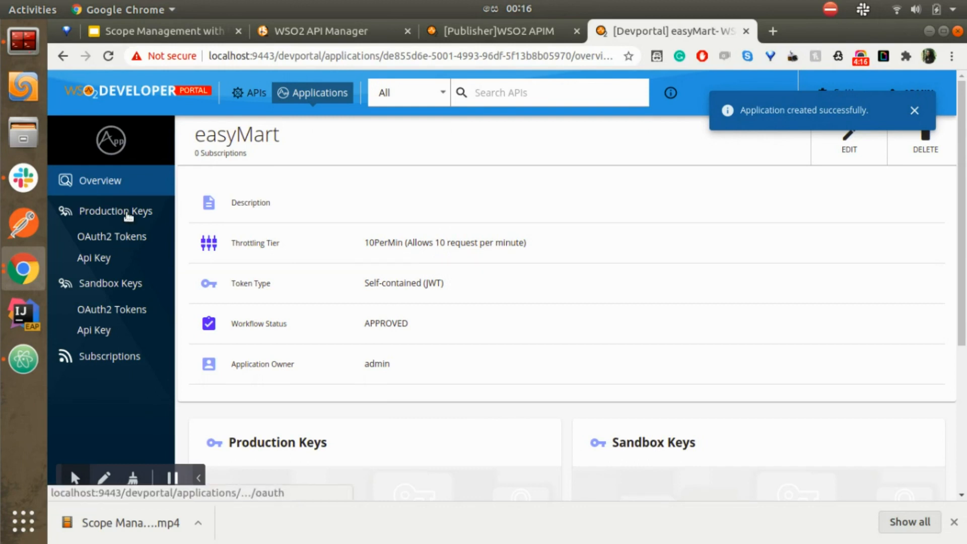
Step: Generate easyMart's production consumer key and secret and copy the consumer key to Atom
{"action": "left_click", "coordinate": [128, 216]}
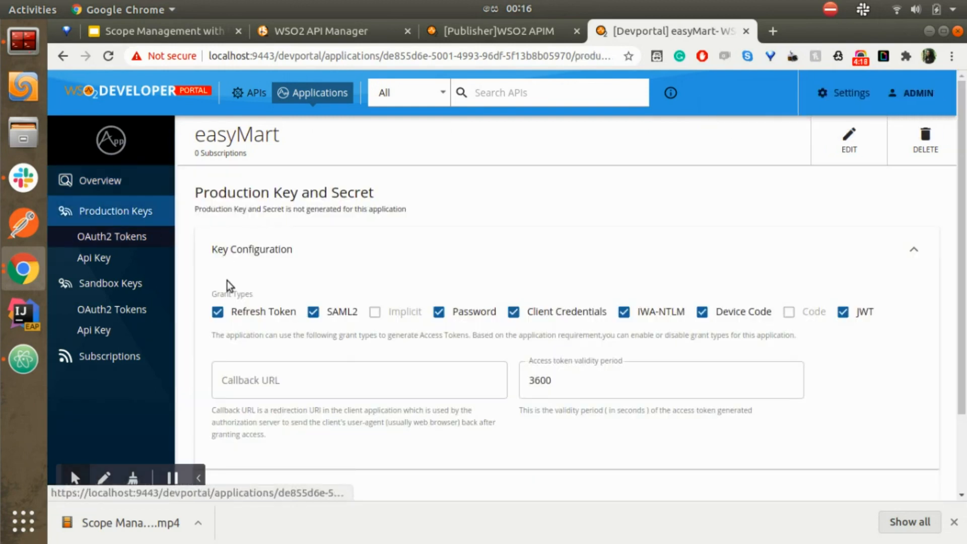
{"action": "scroll", "coordinate": [233, 393], "scroll_direction": "down", "scroll_amount": 2}
{"action": "left_click", "coordinate": [237, 399]}
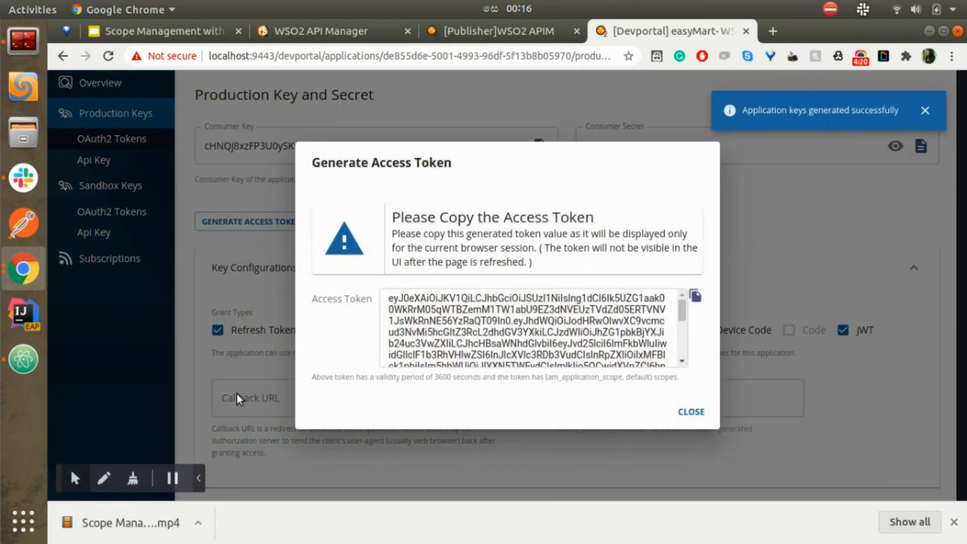
{"action": "left_click", "coordinate": [692, 412]}
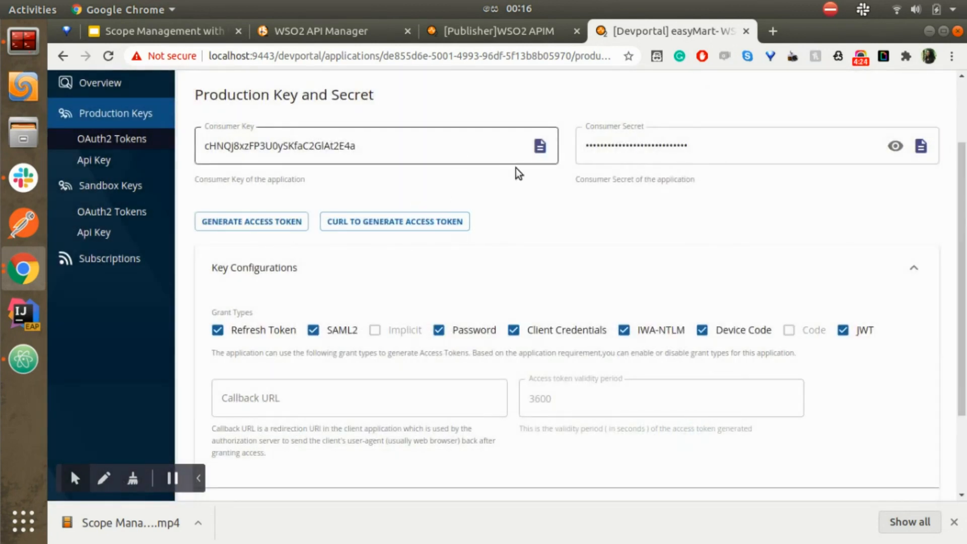
{"action": "left_click", "coordinate": [540, 146]}
{"action": "left_click", "coordinate": [23, 359]}
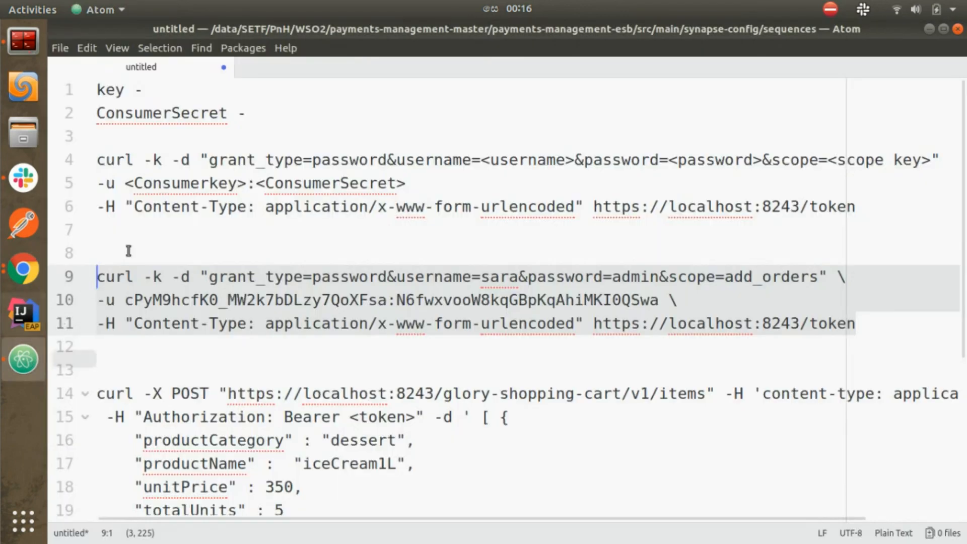
Step: Paste easyMart's consumer key and consumer secret onto lines 1 and 2 of the Atom notes
{"action": "left_click", "coordinate": [251, 95]}
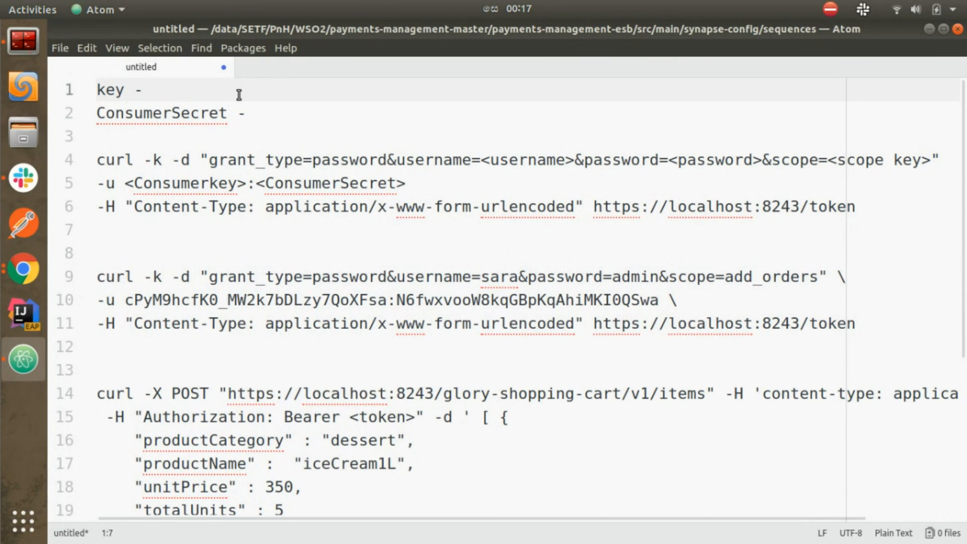
{"action": "key", "text": "ctrl+v"}
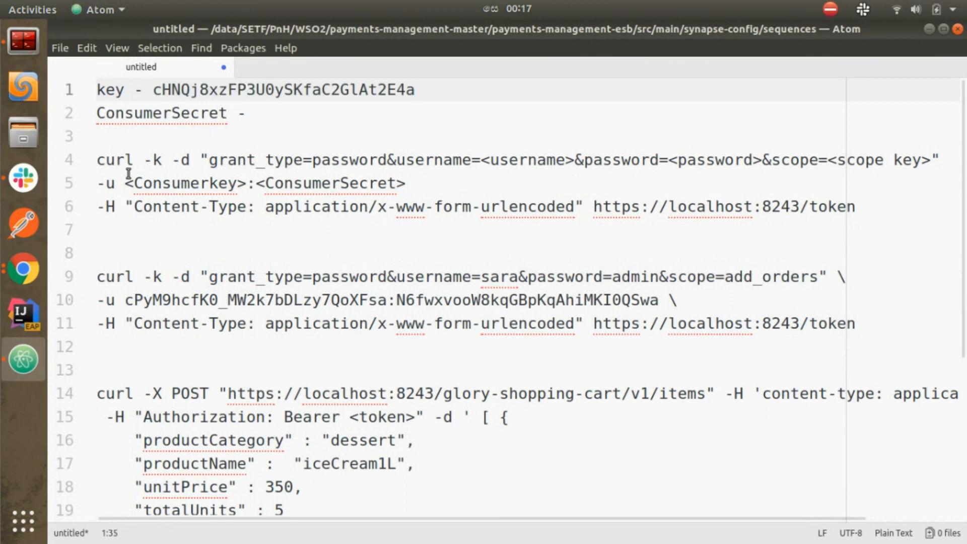
{"action": "left_click", "coordinate": [17, 279]}
{"action": "left_click", "coordinate": [107, 226]}
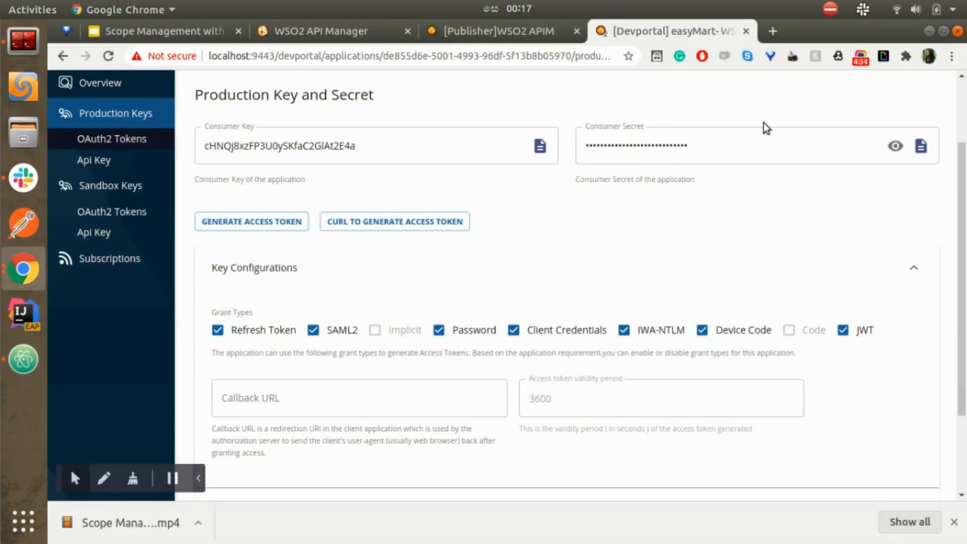
{"action": "left_click", "coordinate": [921, 147]}
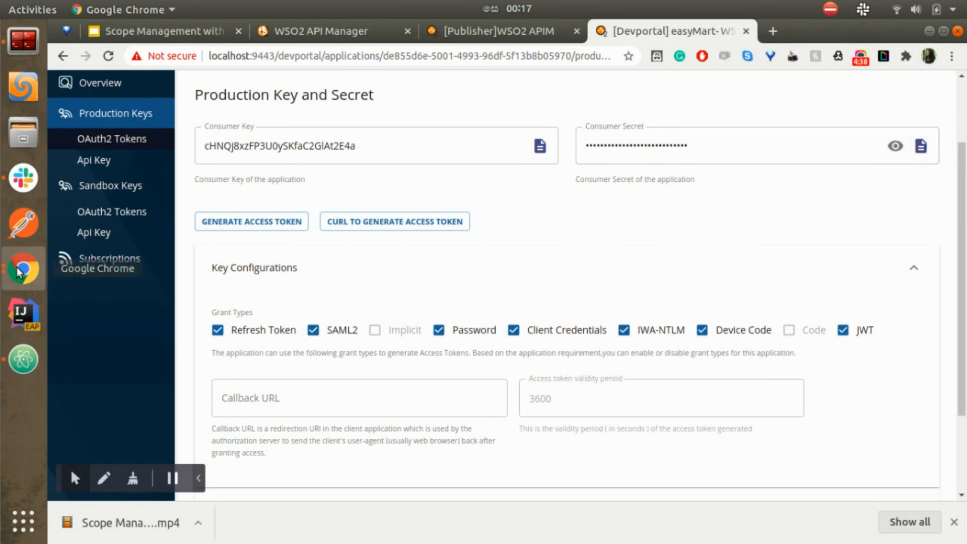
{"action": "left_click", "coordinate": [36, 353]}
{"action": "left_click", "coordinate": [319, 120]}
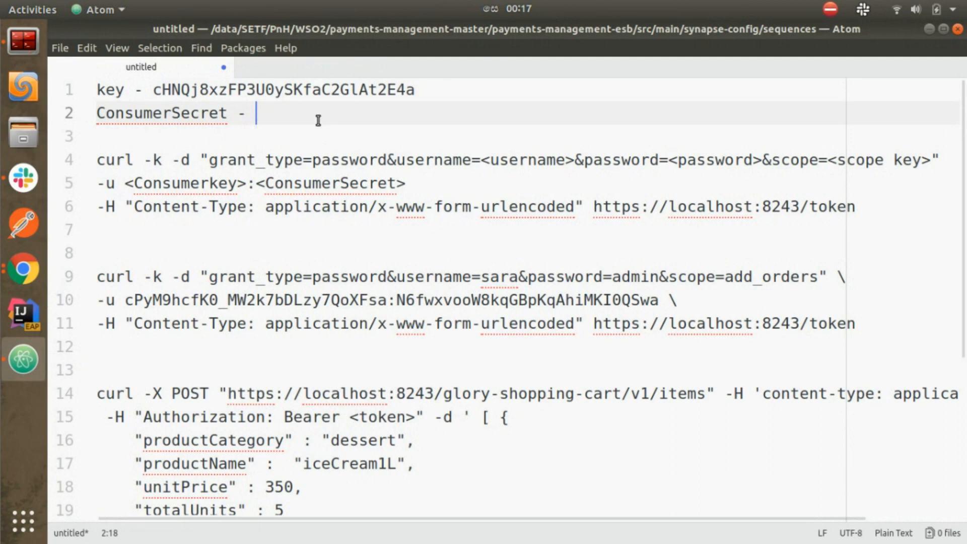
{"action": "key", "text": "ctrl+v"}
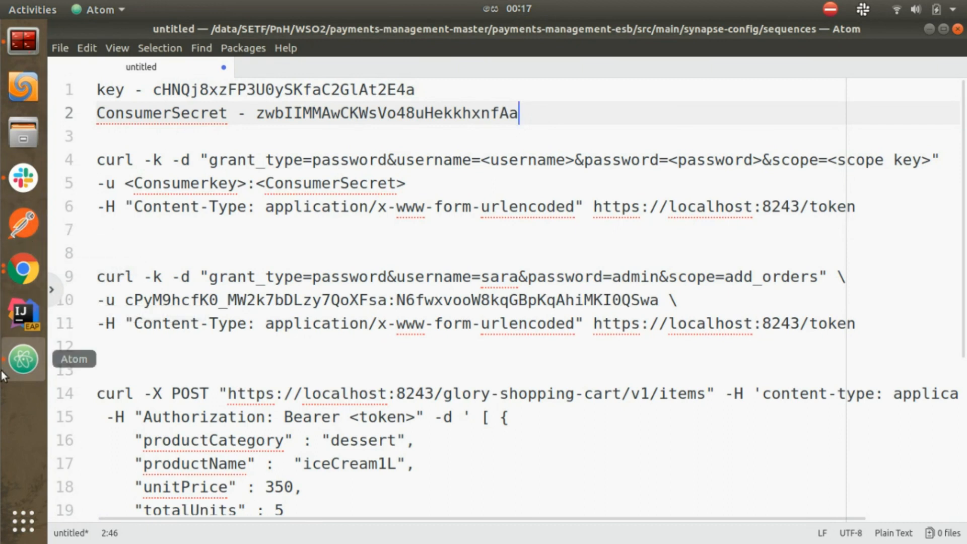
{"action": "left_click", "coordinate": [30, 269]}
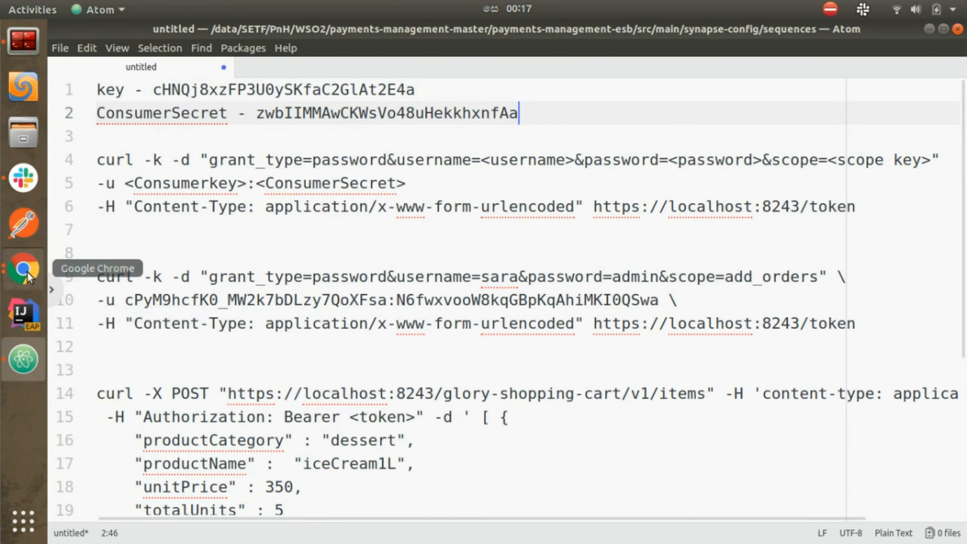
{"action": "left_click", "coordinate": [113, 238]}
{"action": "scroll", "coordinate": [101, 187], "scroll_direction": "up", "scroll_amount": 3}
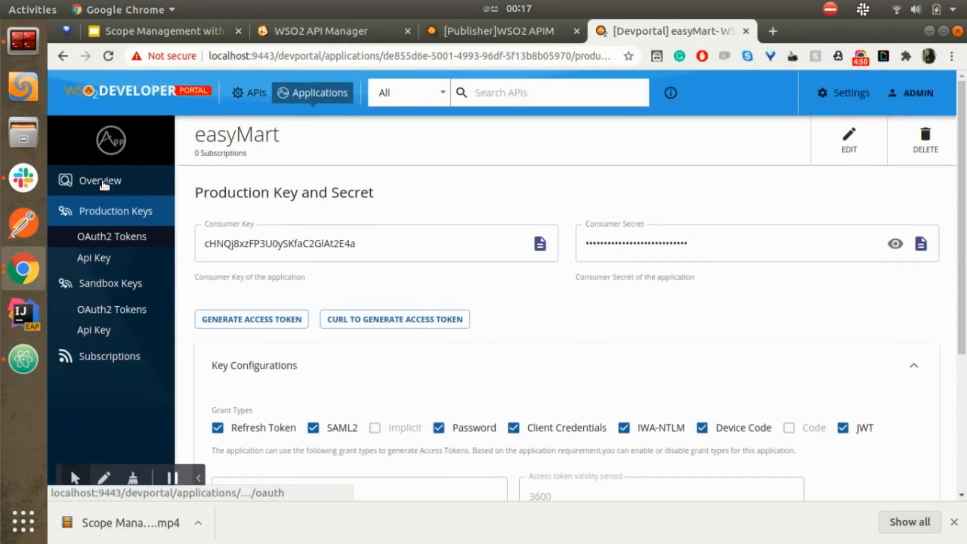
Step: Subscribe the easyMart application to the gloryShoppingCart API, then return to the Atom notes
{"action": "left_click", "coordinate": [256, 94]}
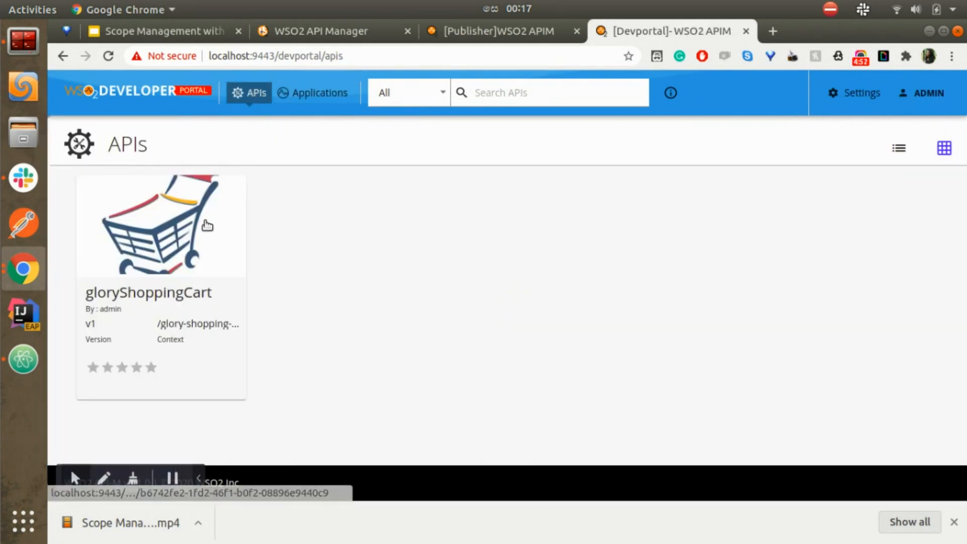
{"action": "left_click", "coordinate": [204, 226]}
{"action": "scroll", "coordinate": [300, 296], "scroll_direction": "down", "scroll_amount": 5}
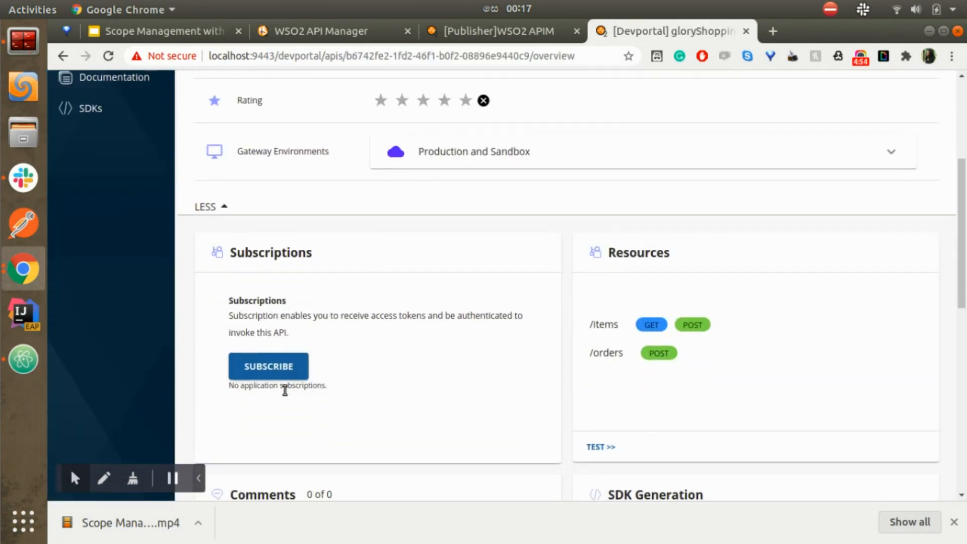
{"action": "left_click", "coordinate": [278, 364]}
{"action": "left_click", "coordinate": [278, 353]}
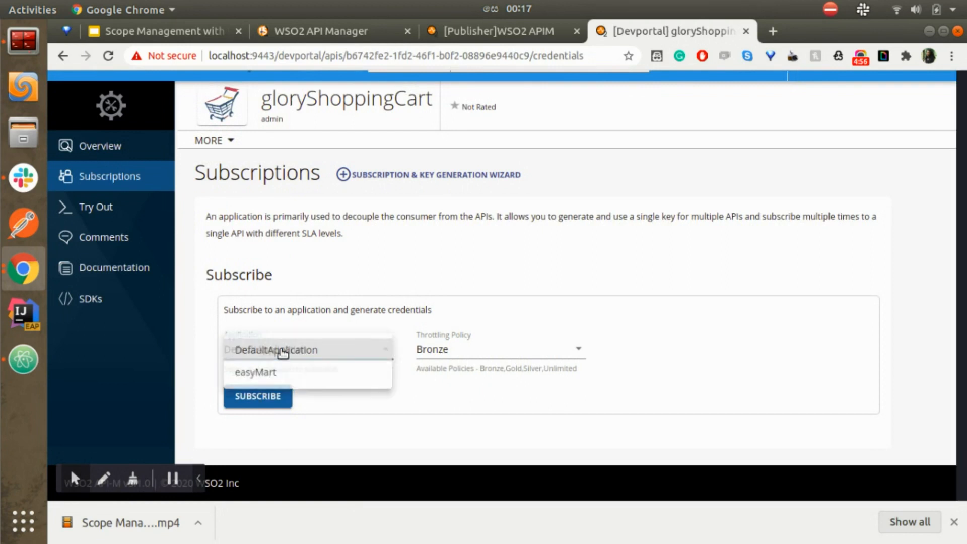
{"action": "left_click", "coordinate": [278, 374]}
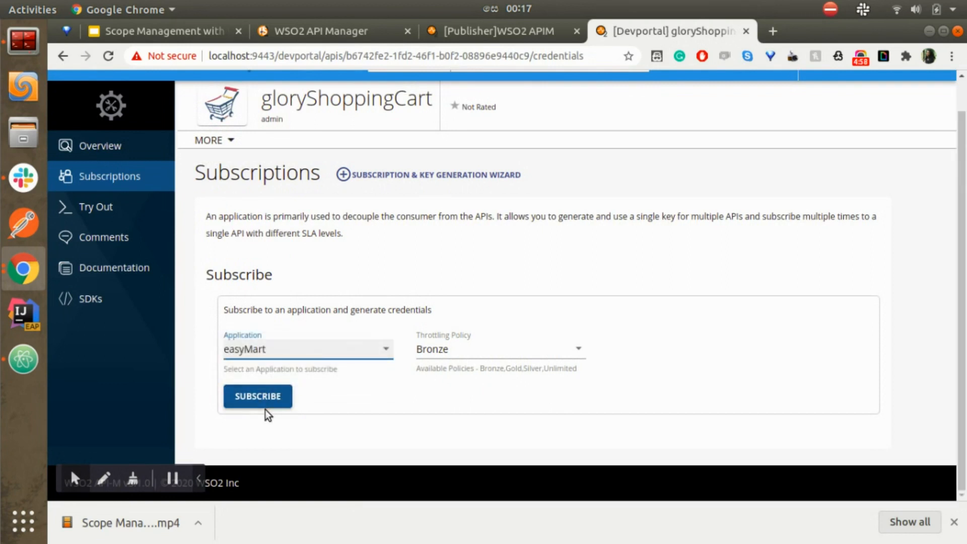
{"action": "left_click", "coordinate": [264, 399]}
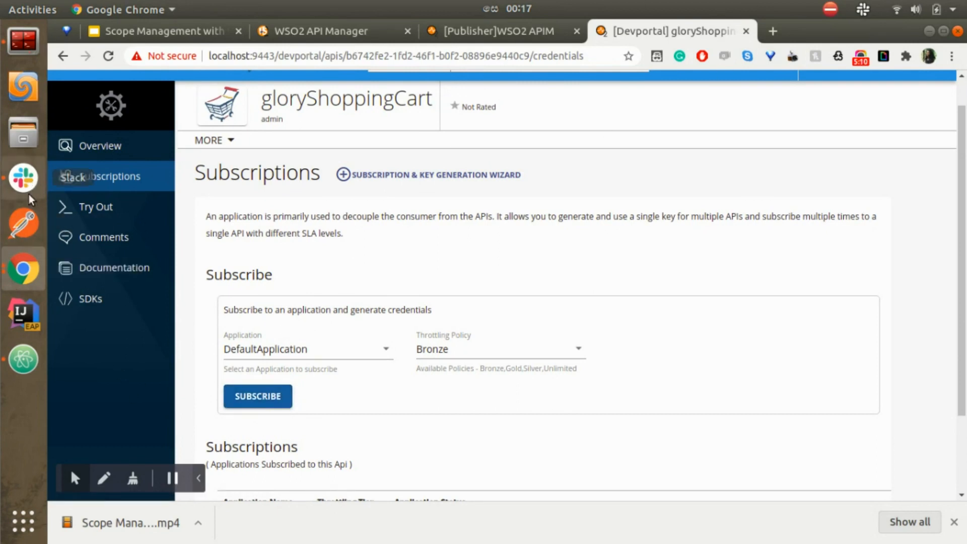
{"action": "left_click", "coordinate": [9, 363]}
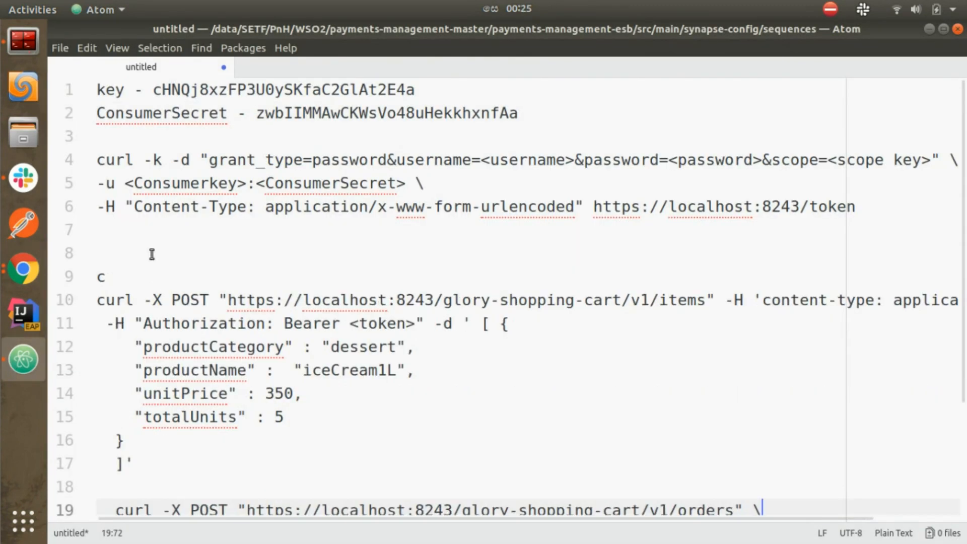
Step: Duplicate the three-line token request template below the original as a new copy
{"action": "left_click", "coordinate": [163, 212]}
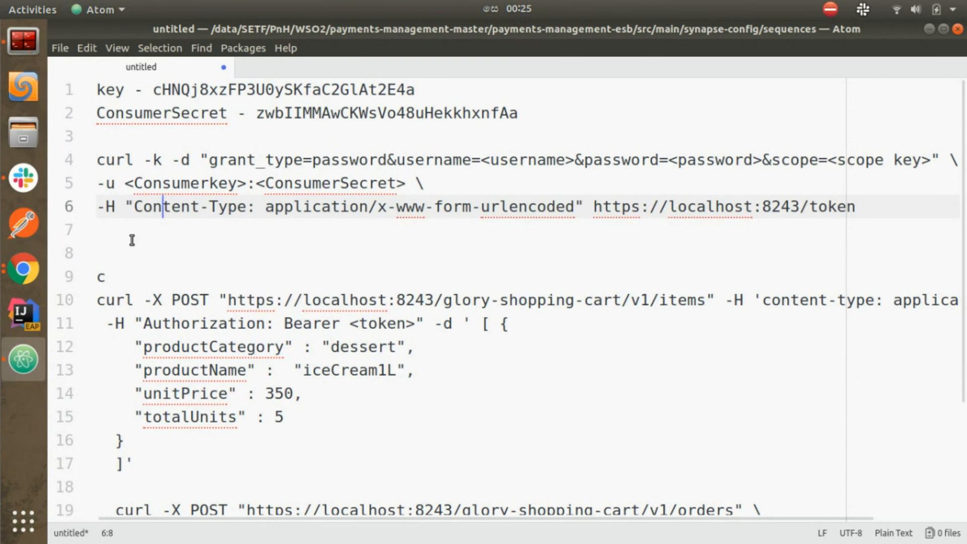
{"action": "left_click_drag", "start_coordinate": [97, 160], "coordinate": [95, 210]}
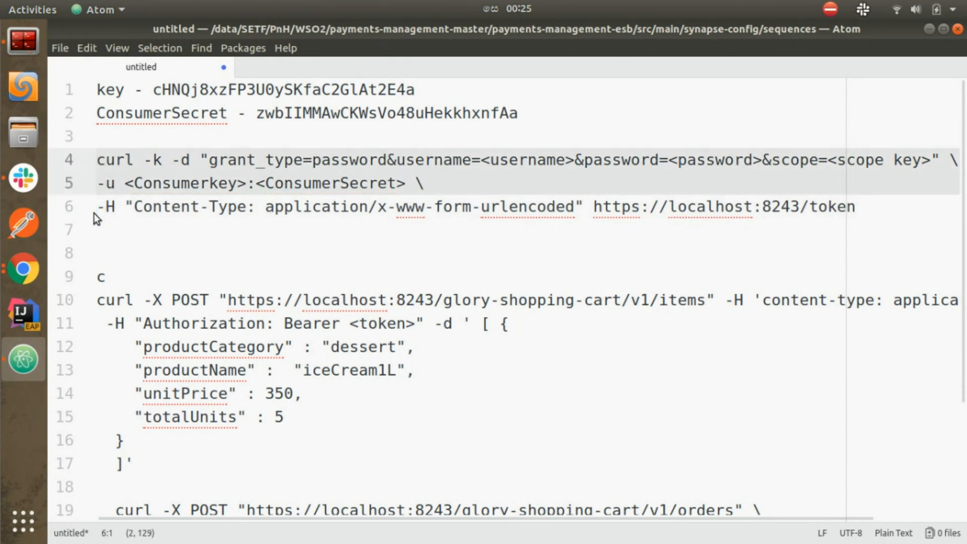
{"action": "left_click_drag", "start_coordinate": [93, 213], "coordinate": [90, 236]}
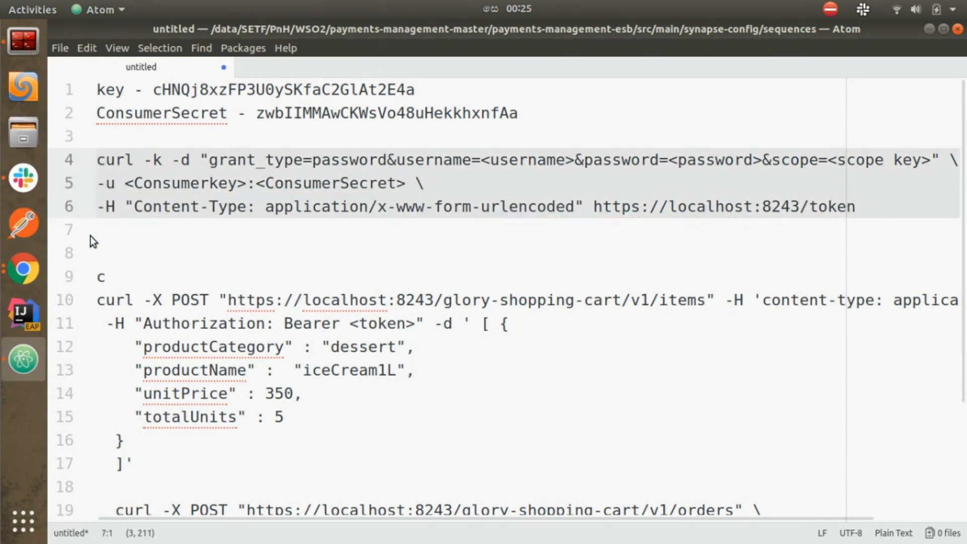
{"action": "left_click", "coordinate": [105, 237]}
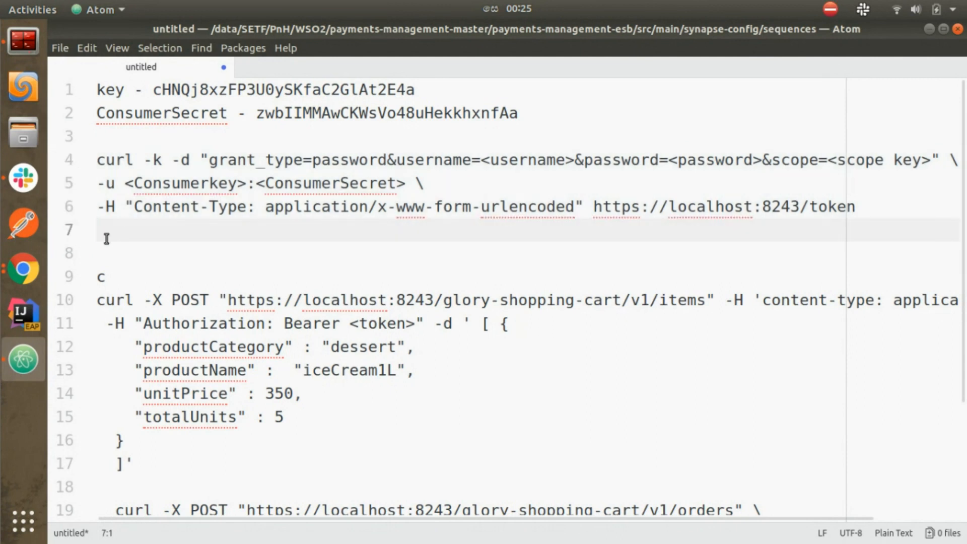
{"action": "key", "text": "Return"}
{"action": "key", "text": "ctrl+v"}
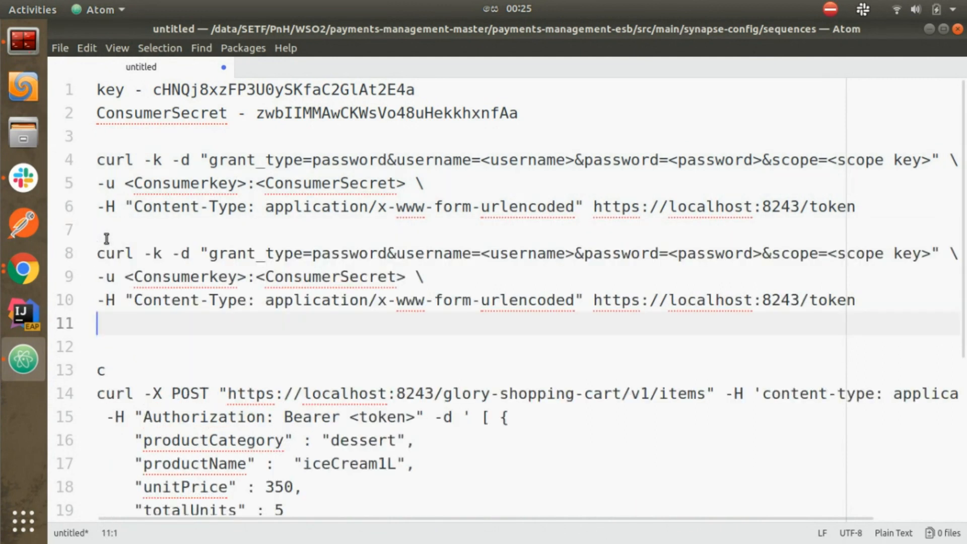
Step: Fill line 8 with the demo user's username and password and the add_orders scope
{"action": "left_click", "coordinate": [484, 253]}
{"action": "left_click_drag", "start_coordinate": [484, 253], "coordinate": [573, 254]}
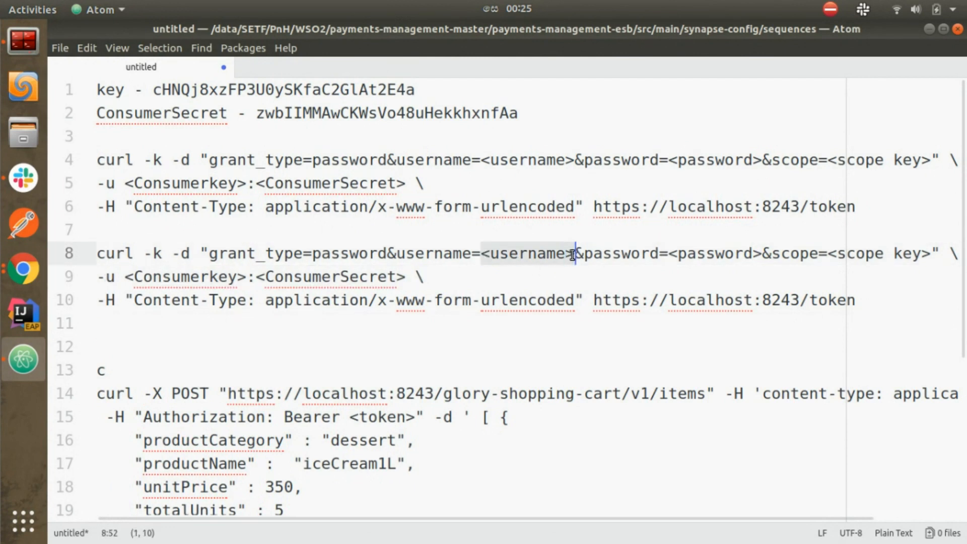
{"action": "type", "text": "sara"}
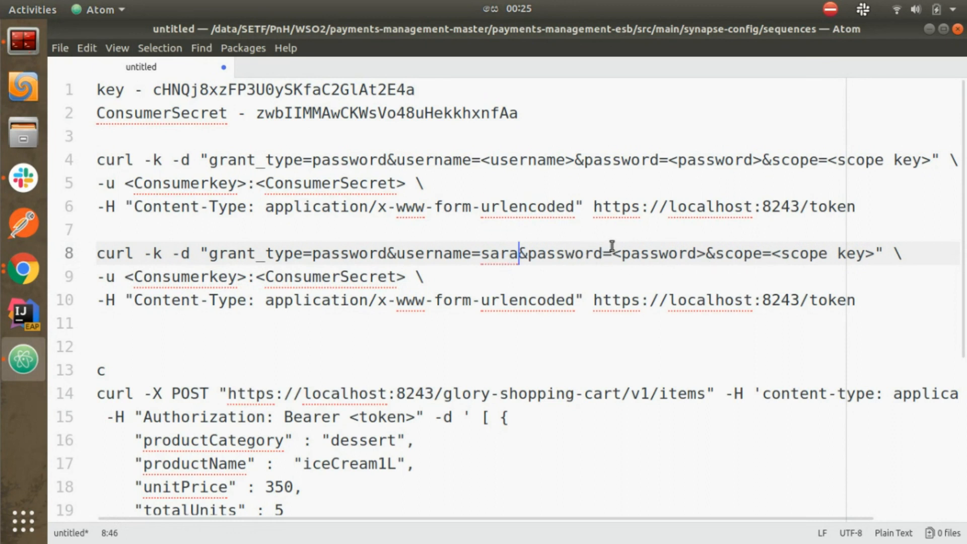
{"action": "left_click_drag", "start_coordinate": [613, 252], "coordinate": [704, 254]}
{"action": "type", "text": "ad"}
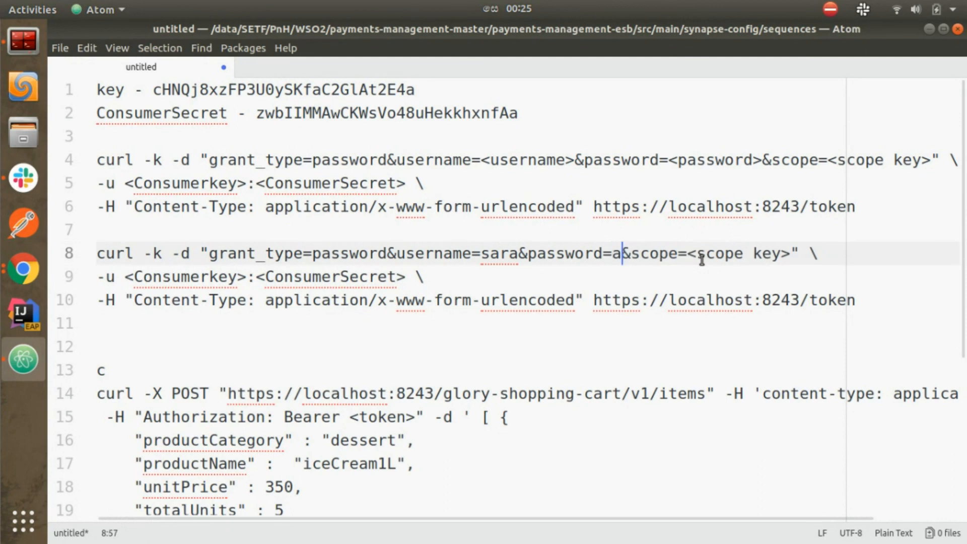
{"action": "type", "text": "j9"}
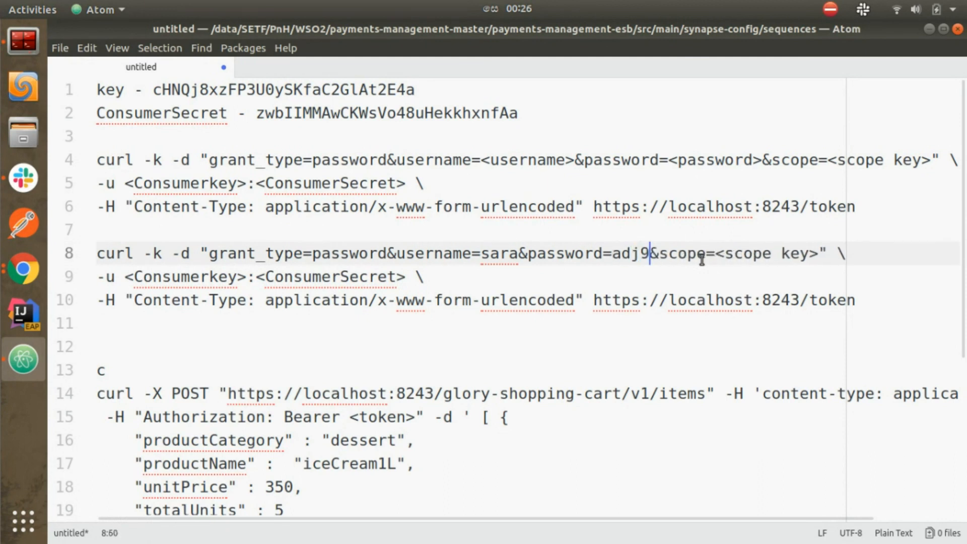
{"action": "key", "text": "BackSpace"}
{"action": "key", "text": "BackSpace"}
{"action": "type", "text": "min"}
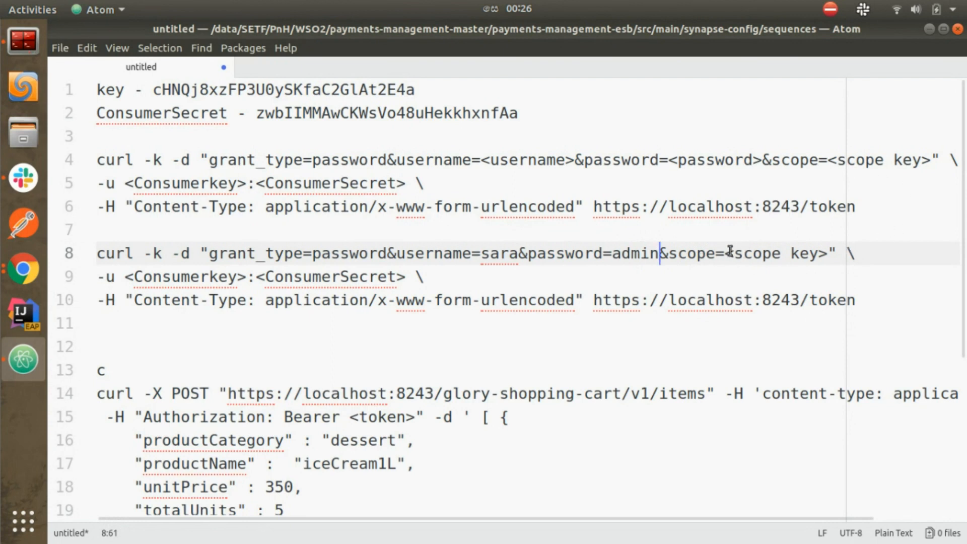
{"action": "left_click_drag", "start_coordinate": [726, 253], "coordinate": [829, 257]}
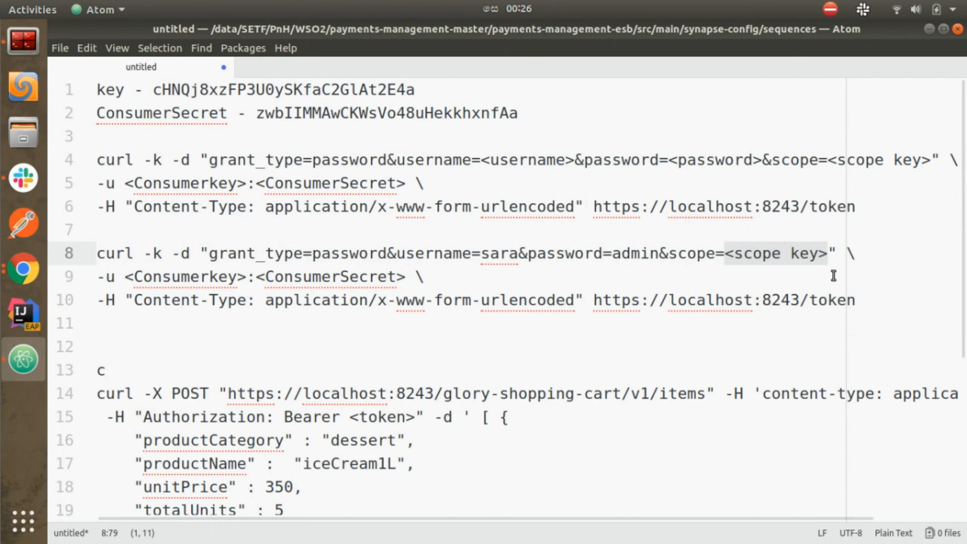
{"action": "type", "text": "add"}
{"action": "type", "text": "_"}
{"action": "type", "text": "order"}
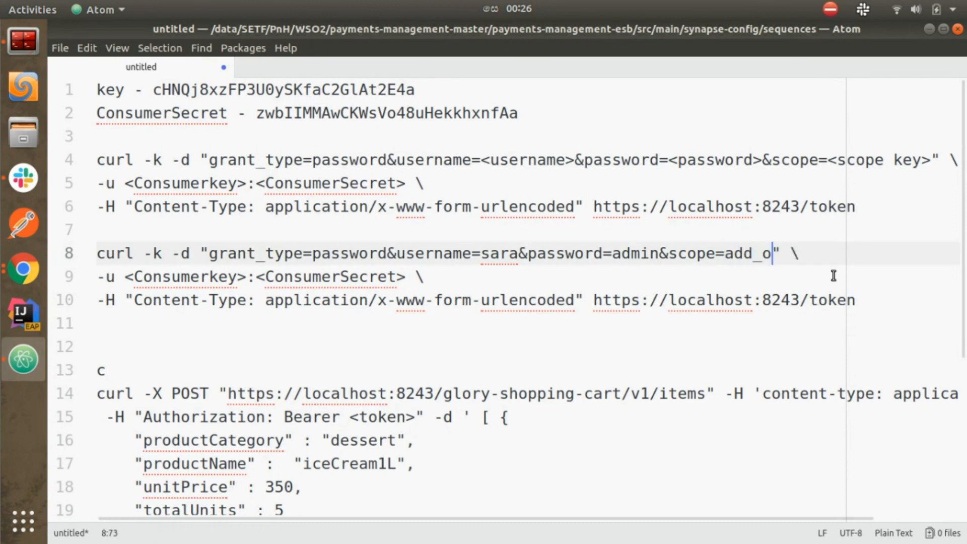
{"action": "type", "text": "s"}
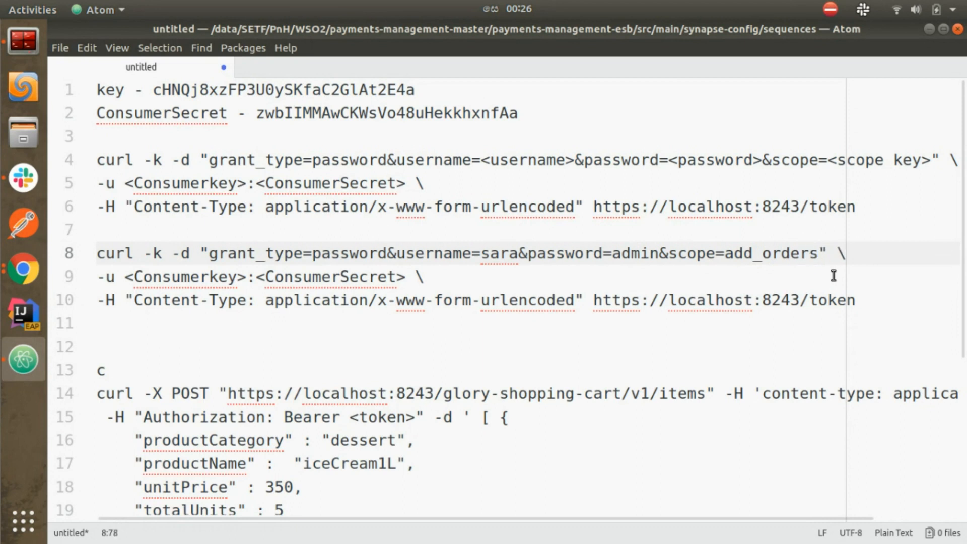
Step: Replace the <Consumerkey> and <ConsumerSecret> placeholders with the app's key and secret, then select lines 8–10
{"action": "double_click", "coordinate": [172, 89]}
{"action": "key", "text": "ctrl+c"}
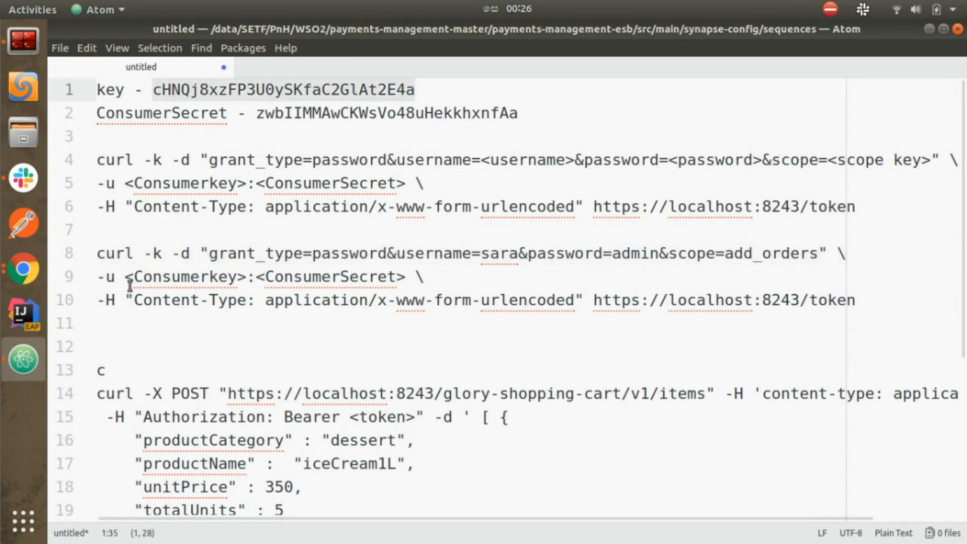
{"action": "left_click_drag", "start_coordinate": [126, 278], "coordinate": [247, 278]}
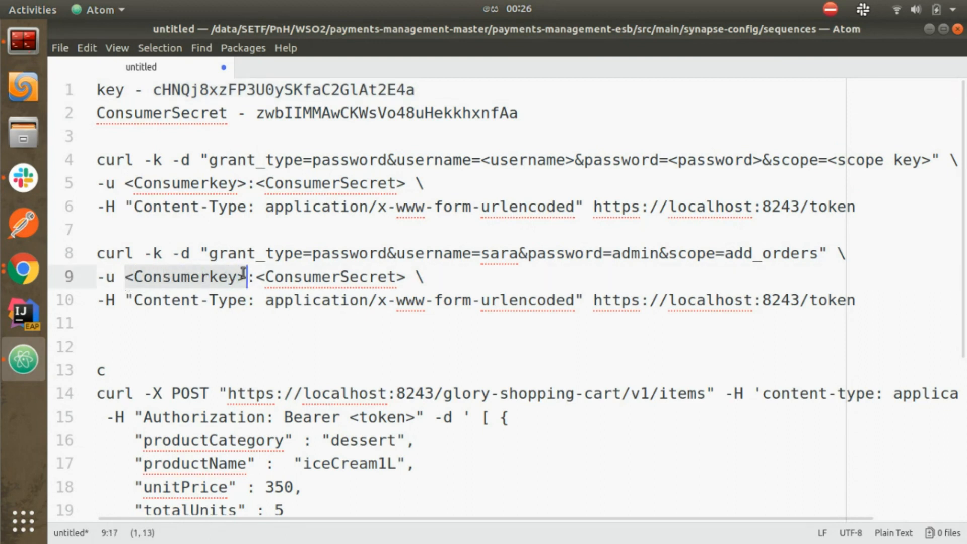
{"action": "key", "text": "ctrl+v"}
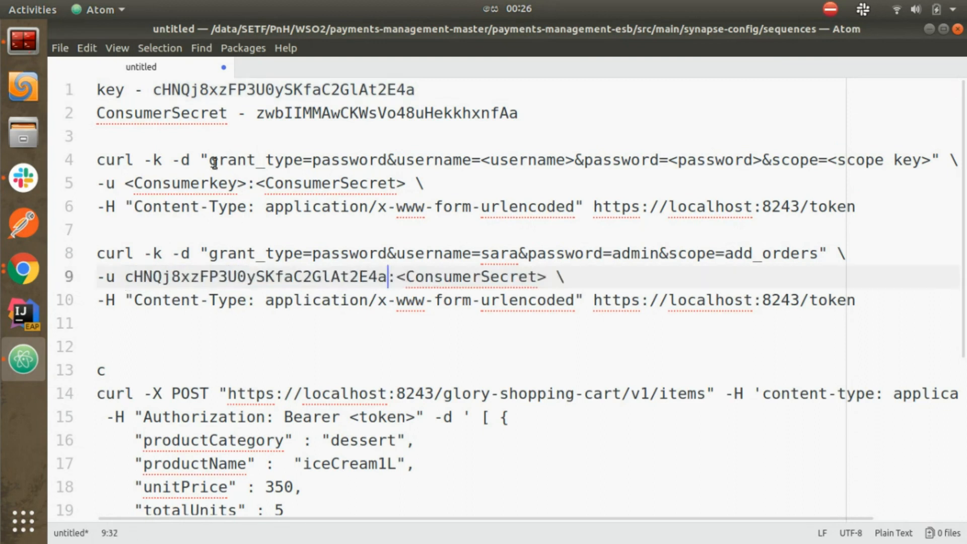
{"action": "left_click", "coordinate": [292, 117]}
{"action": "double_click", "coordinate": [292, 117]}
{"action": "key", "text": "ctrl+c"}
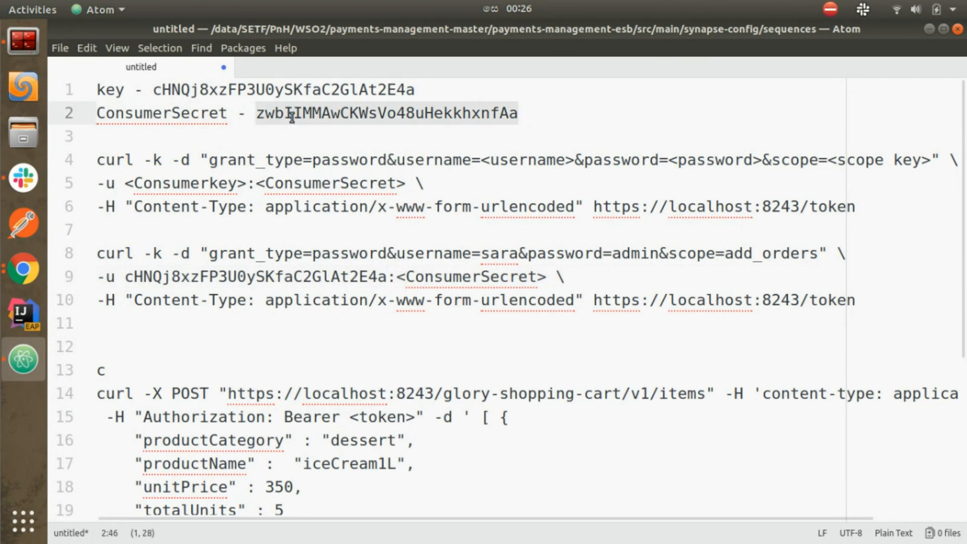
{"action": "left_click_drag", "start_coordinate": [397, 277], "coordinate": [552, 285]}
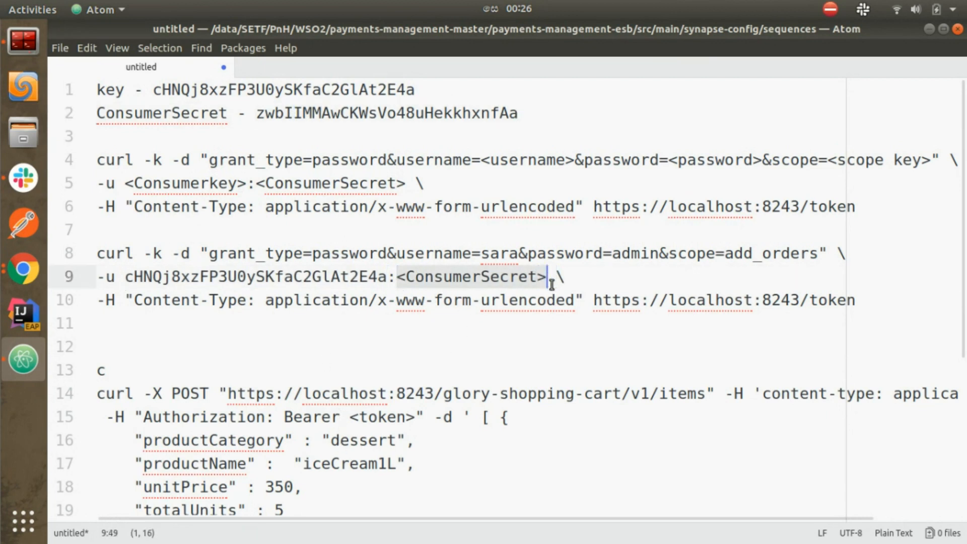
{"action": "key", "text": "ctrl+v"}
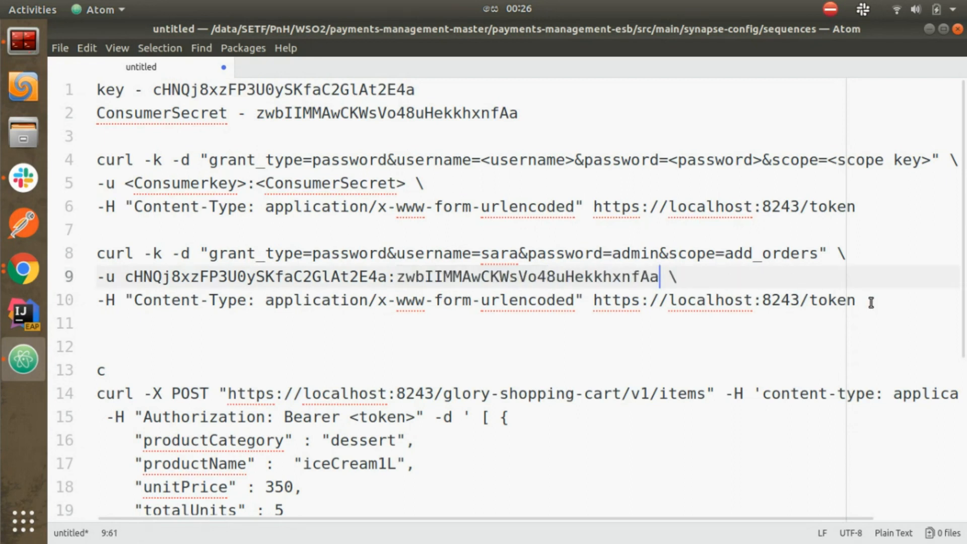
{"action": "left_click_drag", "start_coordinate": [871, 302], "coordinate": [96, 250]}
{"action": "key", "text": "ctrl+c"}
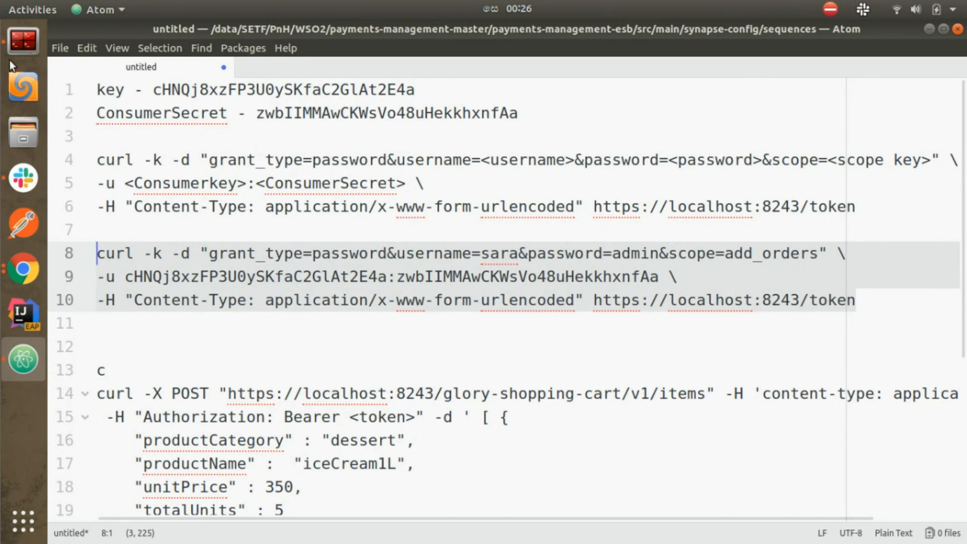
Step: Run the add_orders token request in Terminator and confirm the response grants the add_orders scope
{"action": "left_click", "coordinate": [22, 41]}
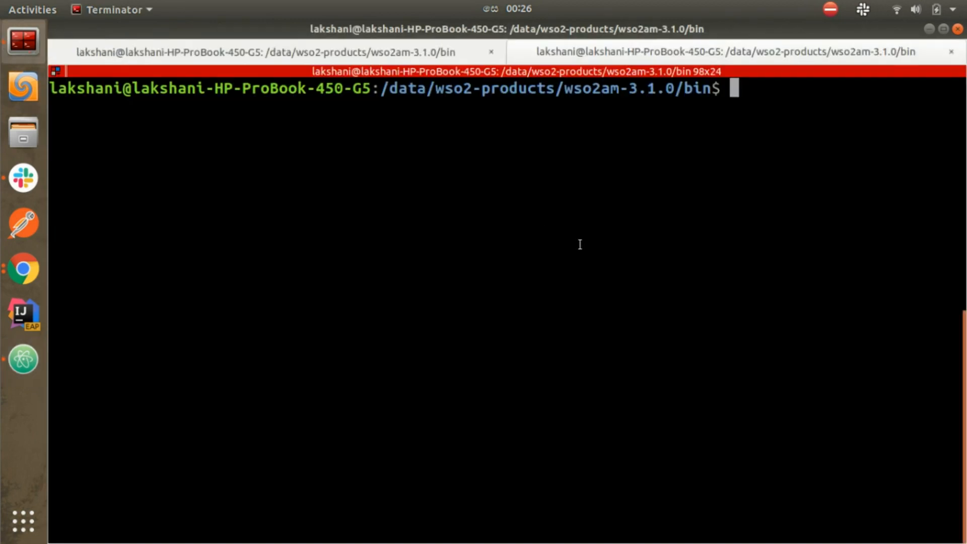
{"action": "key", "text": "ctrl+shift+v"}
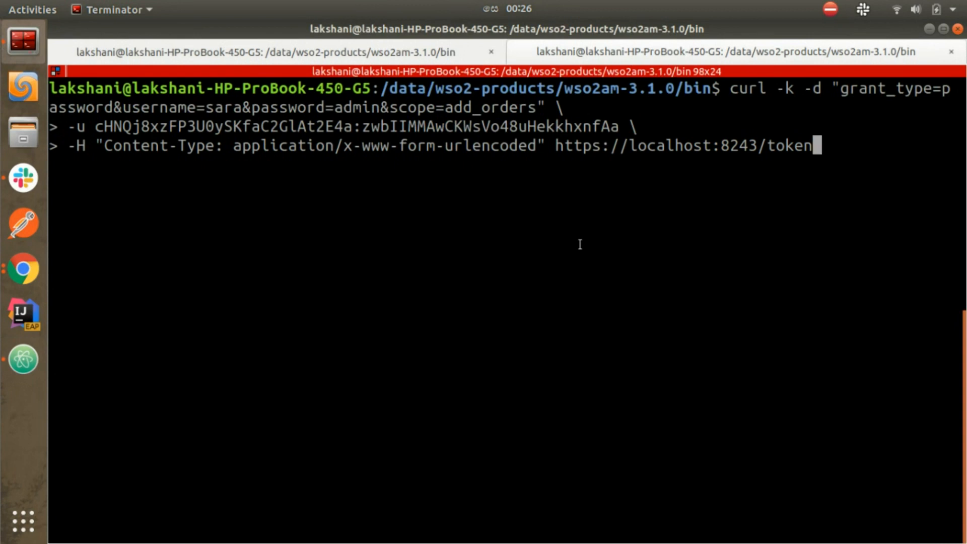
{"action": "key", "text": "Return"}
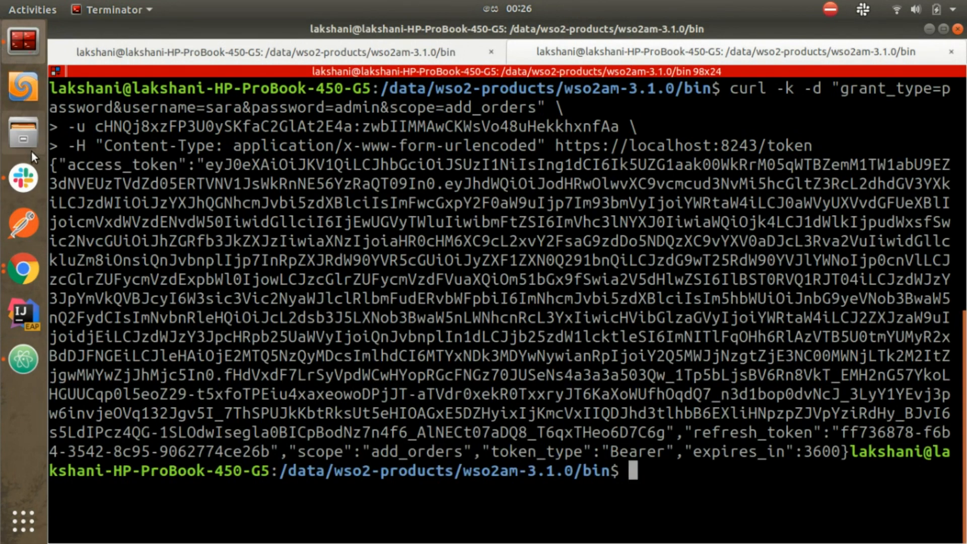
{"action": "left_click_drag", "start_coordinate": [50, 165], "coordinate": [847, 456]}
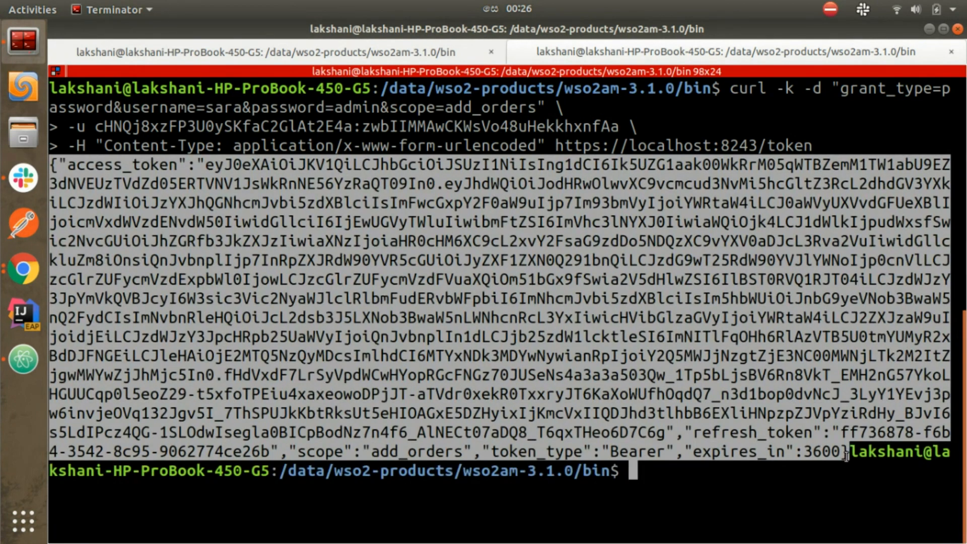
{"action": "left_click", "coordinate": [661, 361]}
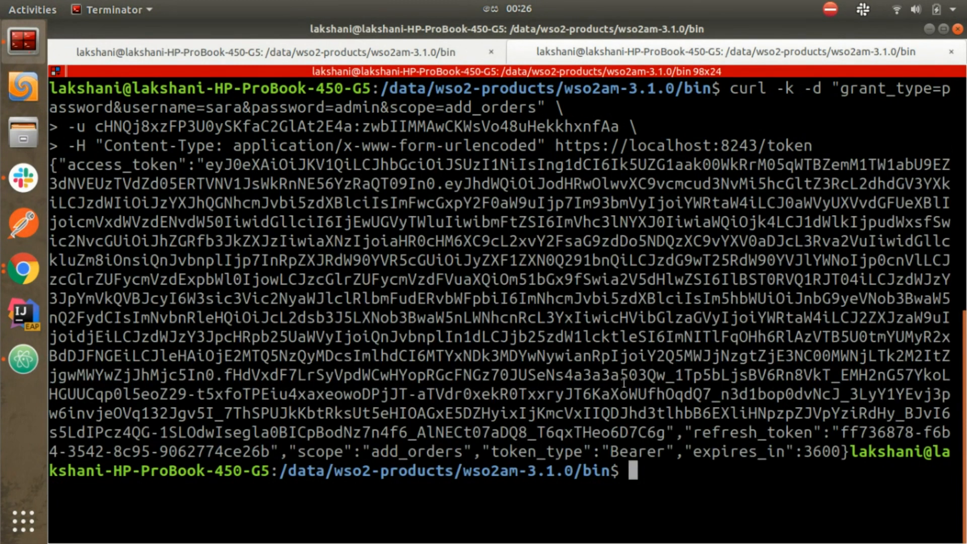
{"action": "double_click", "coordinate": [316, 452]}
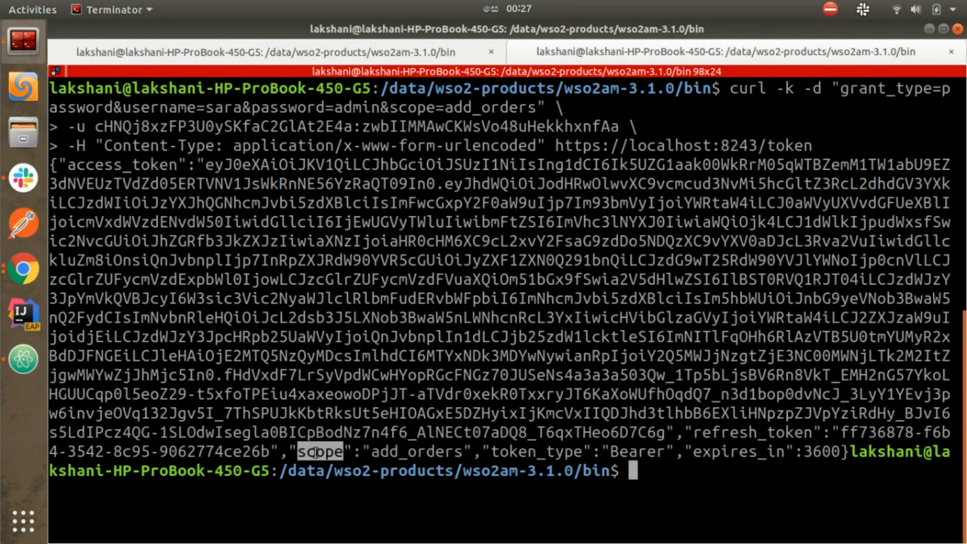
{"action": "double_click", "coordinate": [386, 452]}
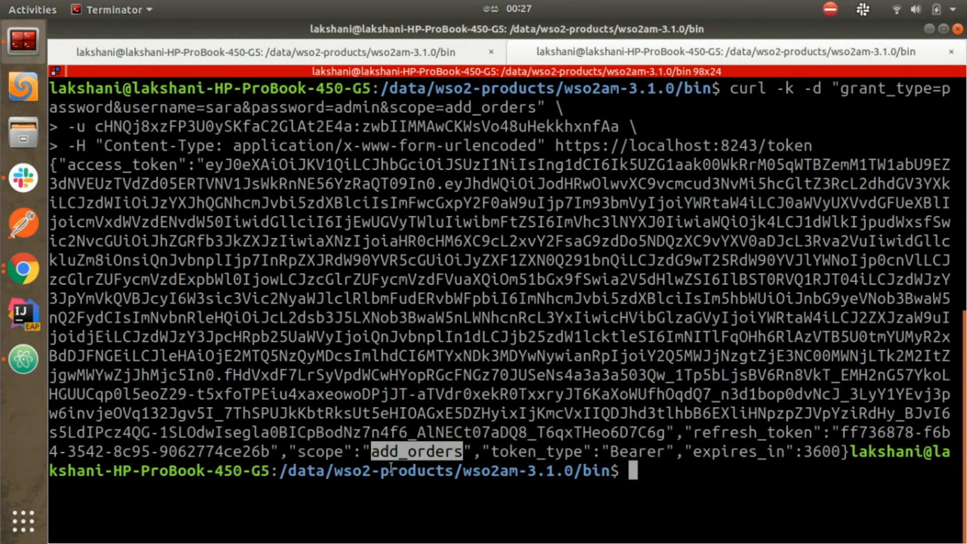
{"action": "left_click", "coordinate": [9, 370]}
{"action": "left_click", "coordinate": [506, 303]}
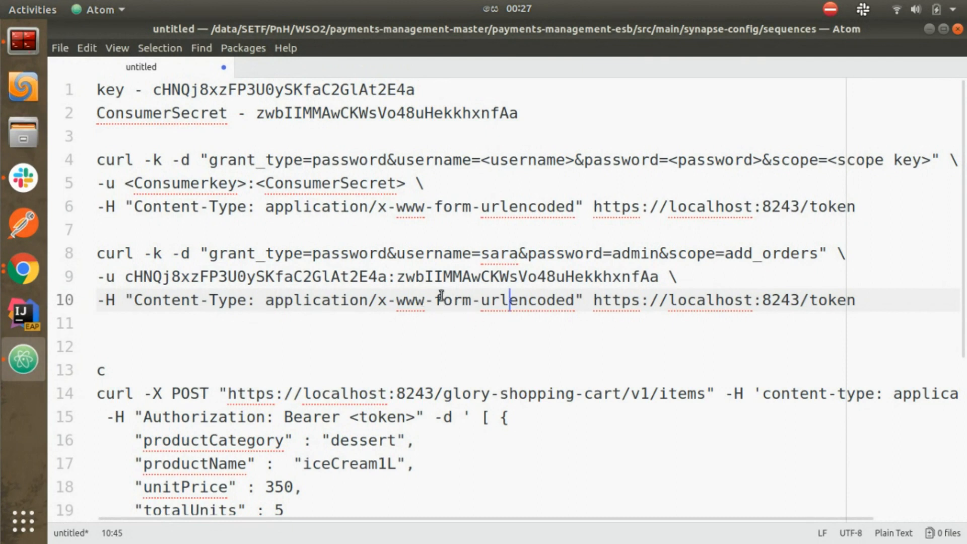
Step: Append add_items to the scope on line 8 and select the updated lines 8–10
{"action": "left_click", "coordinate": [819, 254]}
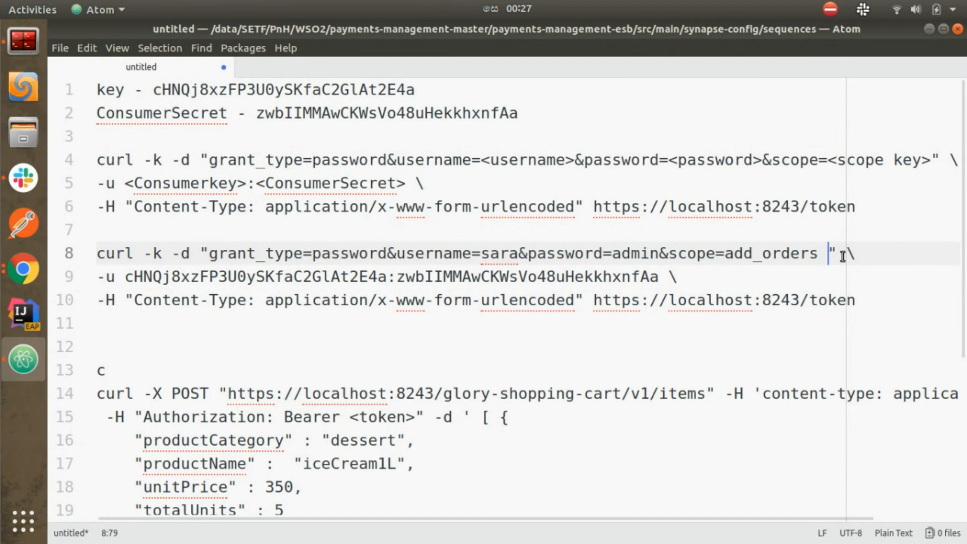
{"action": "type", "text": "add"}
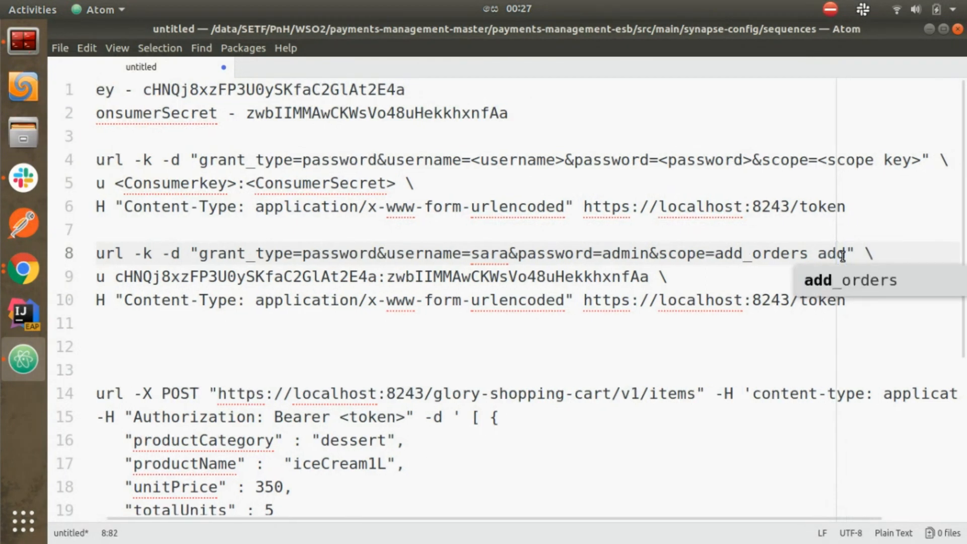
{"action": "type", "text": "_item"}
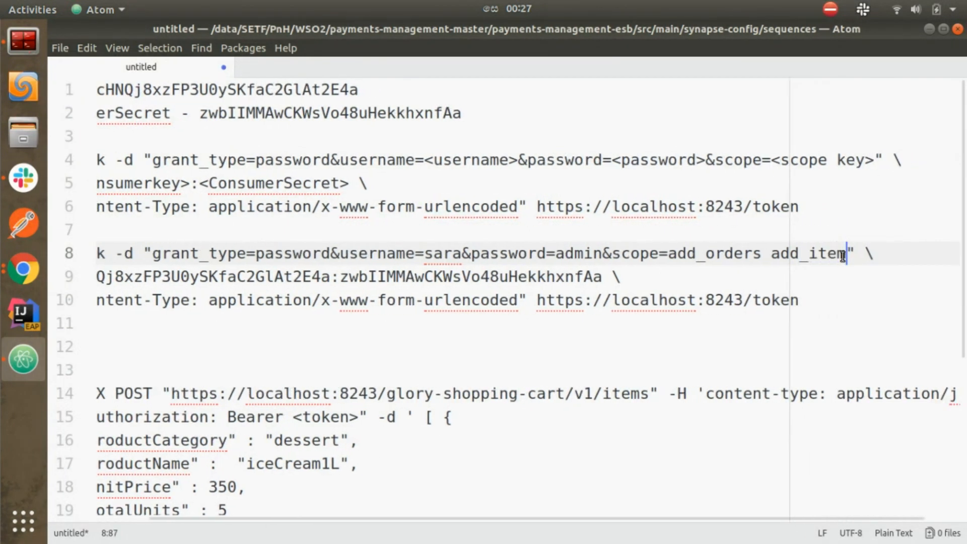
{"action": "type", "text": "s"}
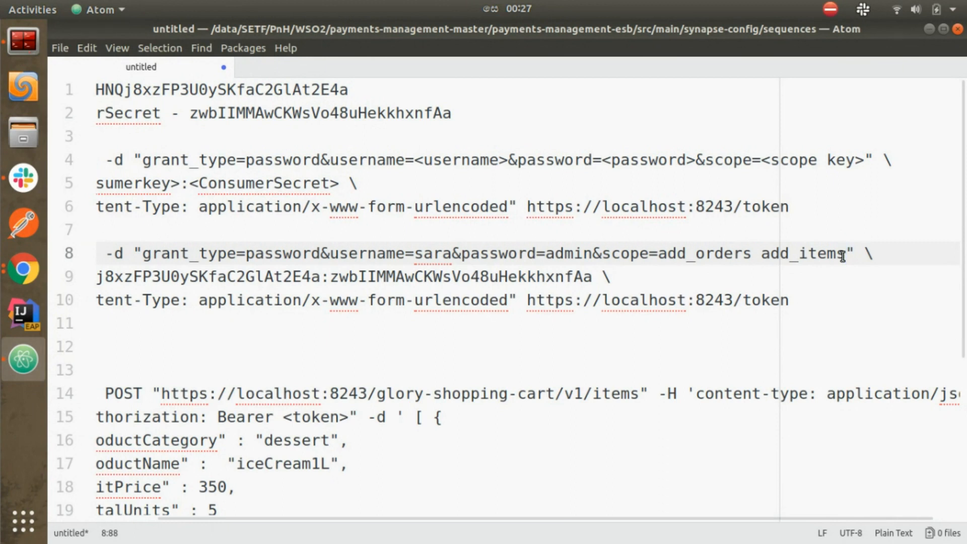
{"action": "left_click", "coordinate": [817, 305]}
{"action": "left_click_drag", "start_coordinate": [817, 305], "coordinate": [1, 252]}
{"action": "key", "text": "ctrl+c"}
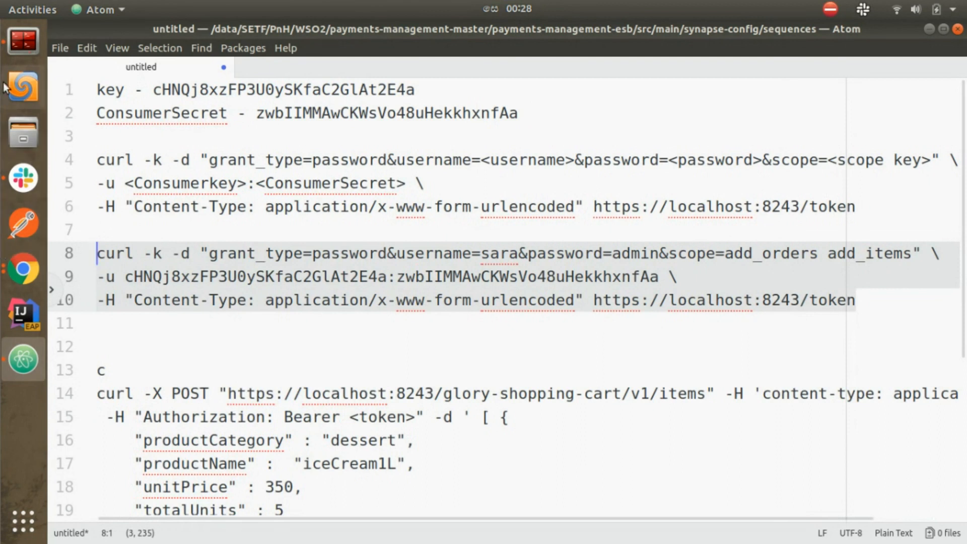
Step: Run the add_orders add_items token request, note only add_orders is granted, and select the new token
{"action": "left_click", "coordinate": [23, 40]}
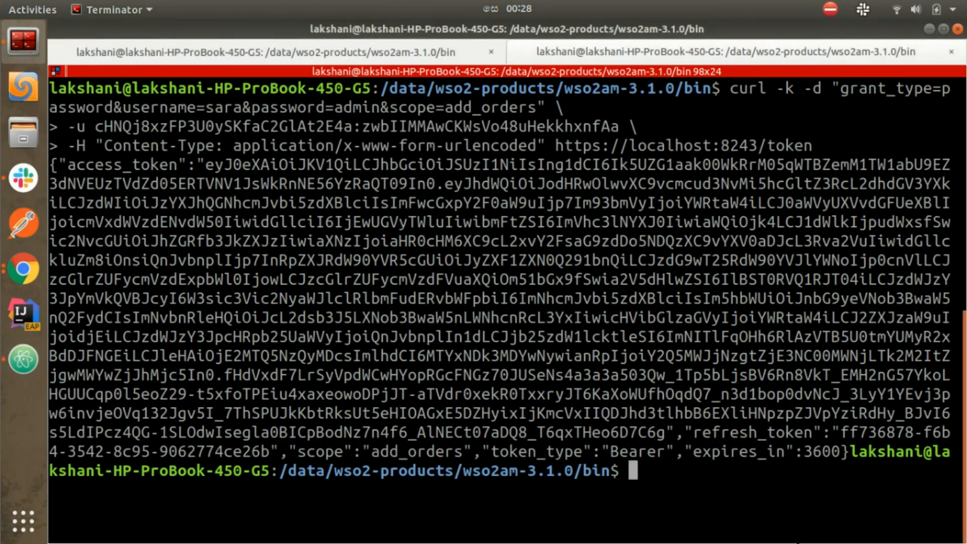
{"action": "key", "text": "Return"}
{"action": "key", "text": "Return"}
{"action": "key", "text": "Return"}
{"action": "key", "text": "Return"}
{"action": "key", "text": "Return"}
{"action": "key", "text": "Return"}
{"action": "key", "text": "Return"}
{"action": "key", "text": "Return"}
{"action": "key", "text": "Return"}
{"action": "key", "text": "Return"}
{"action": "key", "text": "Return"}
{"action": "key", "text": "Return"}
{"action": "key", "text": "Return"}
{"action": "key", "text": "Return"}
{"action": "key", "text": "Return"}
{"action": "key", "text": "Return"}
{"action": "key", "text": "Return"}
{"action": "key", "text": "Return"}
{"action": "key", "text": "Return"}
{"action": "key", "text": "Return"}
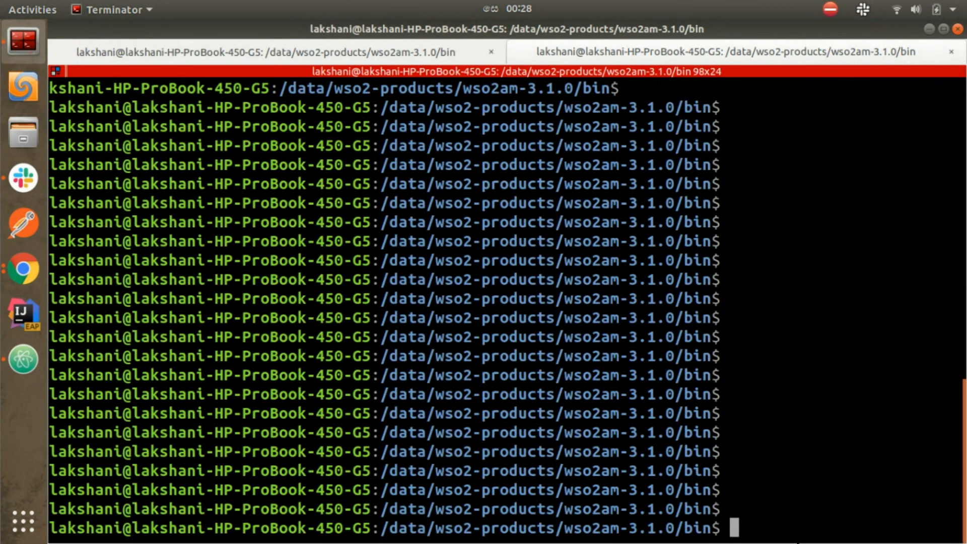
{"action": "key", "text": "ctrl+shift+v"}
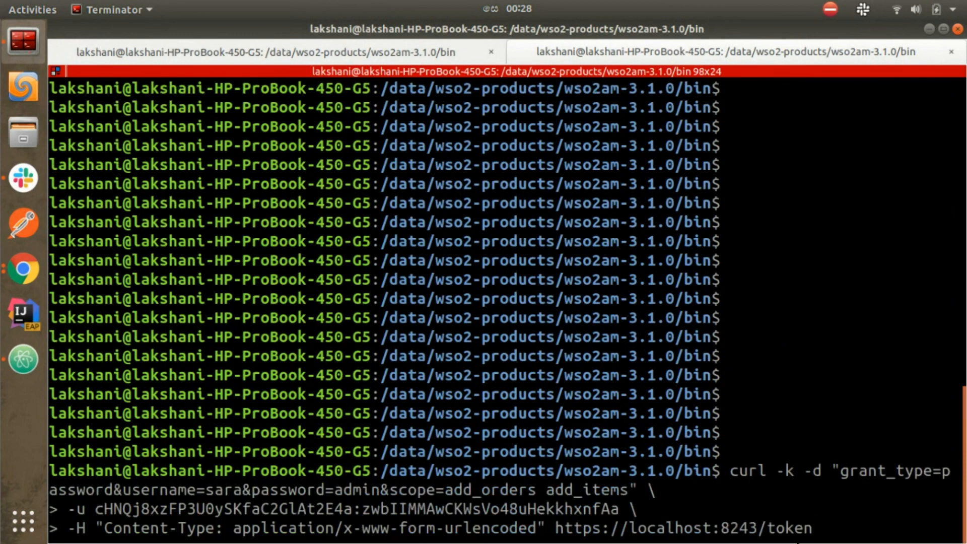
{"action": "key", "text": "Return"}
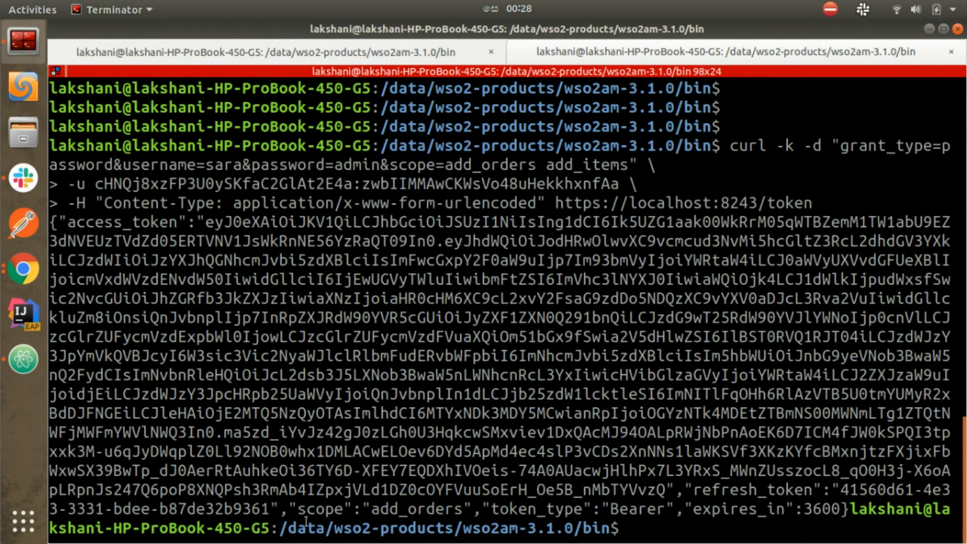
{"action": "left_click_drag", "start_coordinate": [298, 526], "coordinate": [393, 515]}
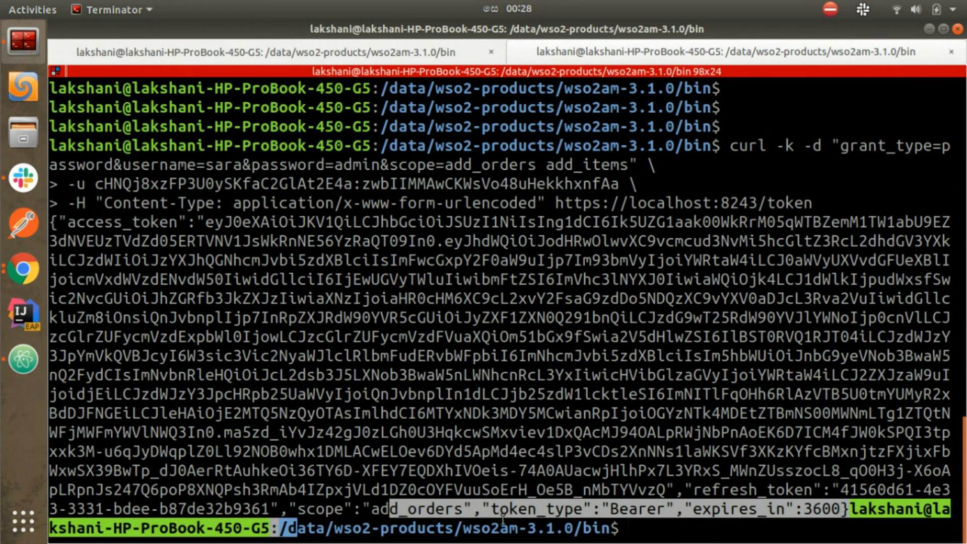
{"action": "double_click", "coordinate": [448, 510]}
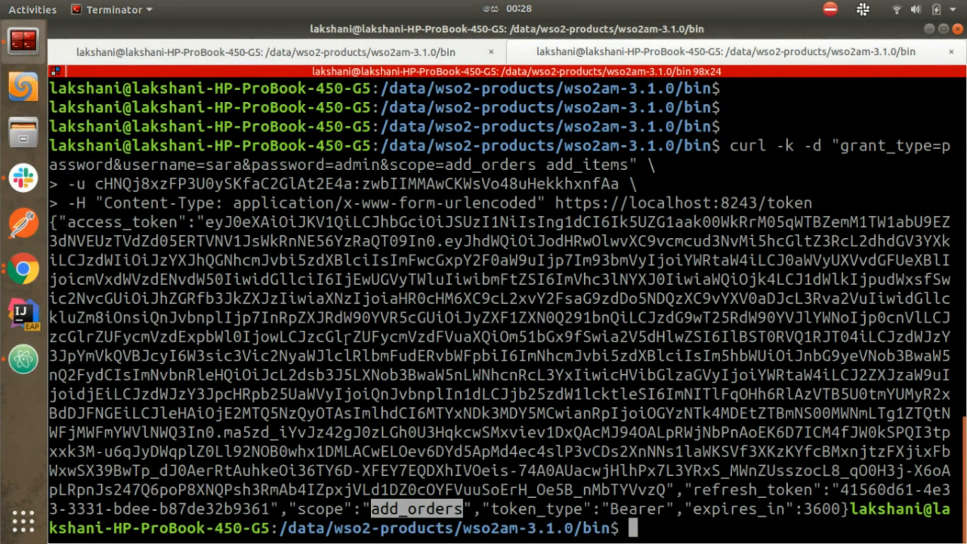
{"action": "left_click_drag", "start_coordinate": [205, 221], "coordinate": [663, 487]}
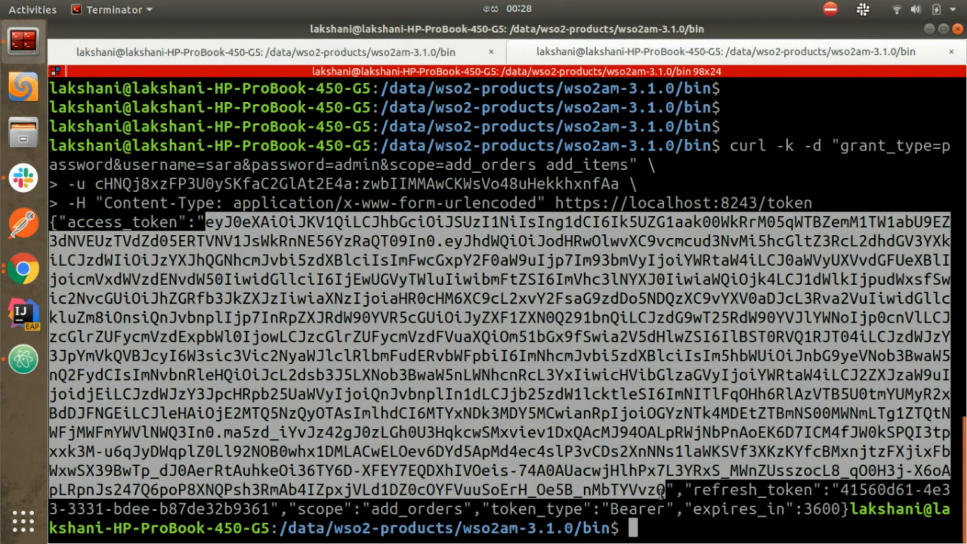
Step: Below line 29, add a line with the demo user's name and paste the new access token beneath it
{"action": "left_click", "coordinate": [15, 368]}
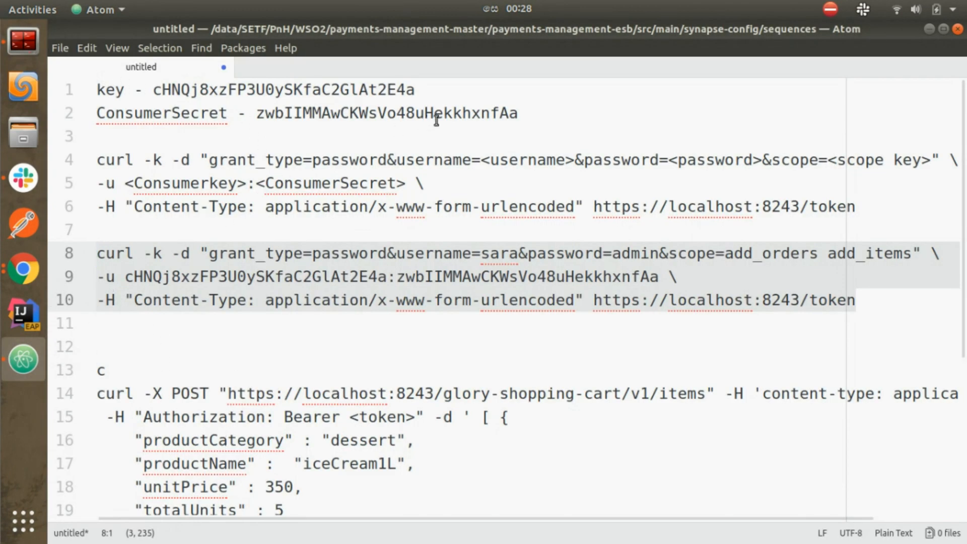
{"action": "scroll", "coordinate": [376, 219], "scroll_direction": "down", "scroll_amount": 3}
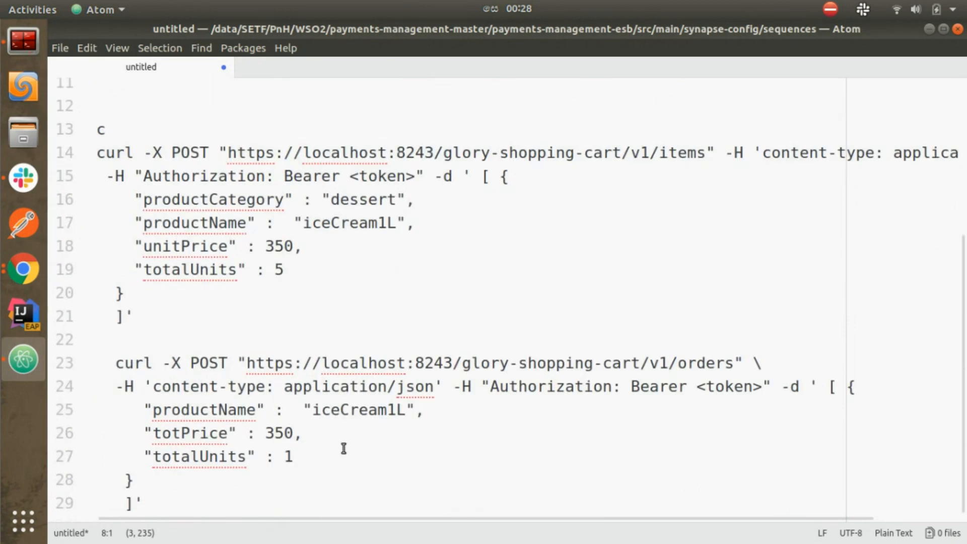
{"action": "left_click", "coordinate": [180, 503]}
{"action": "key", "text": "Return"}
{"action": "key", "text": "Return"}
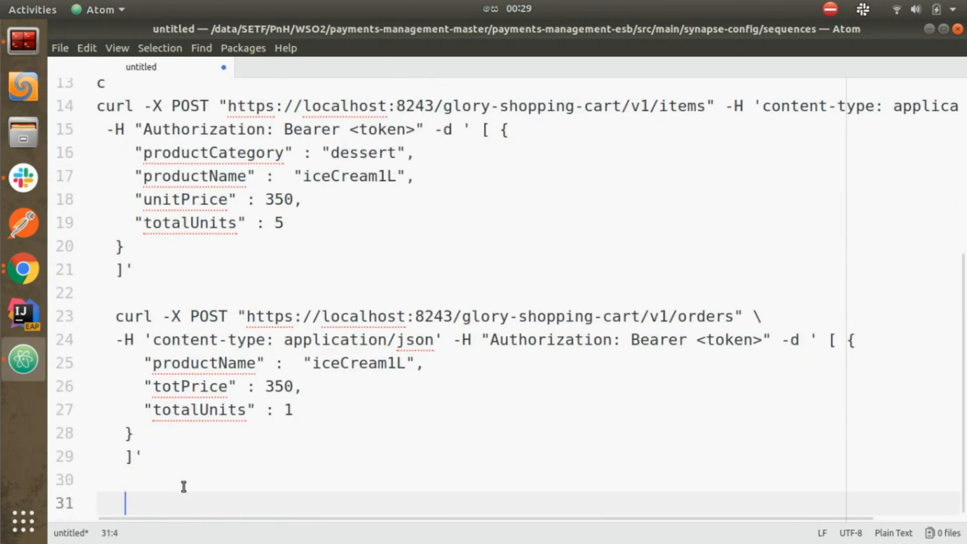
{"action": "key", "text": "Return"}
{"action": "type", "text": "sara"}
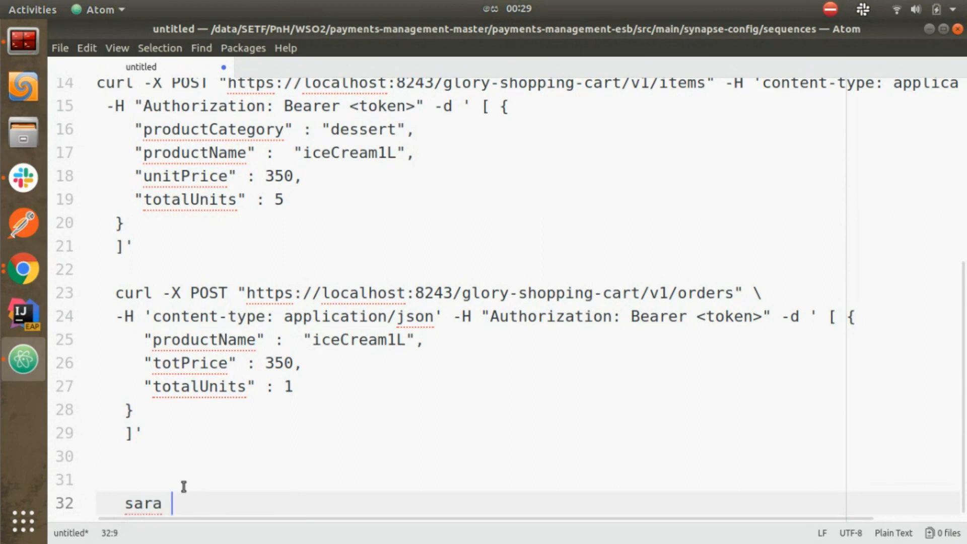
{"action": "key", "text": "Return"}
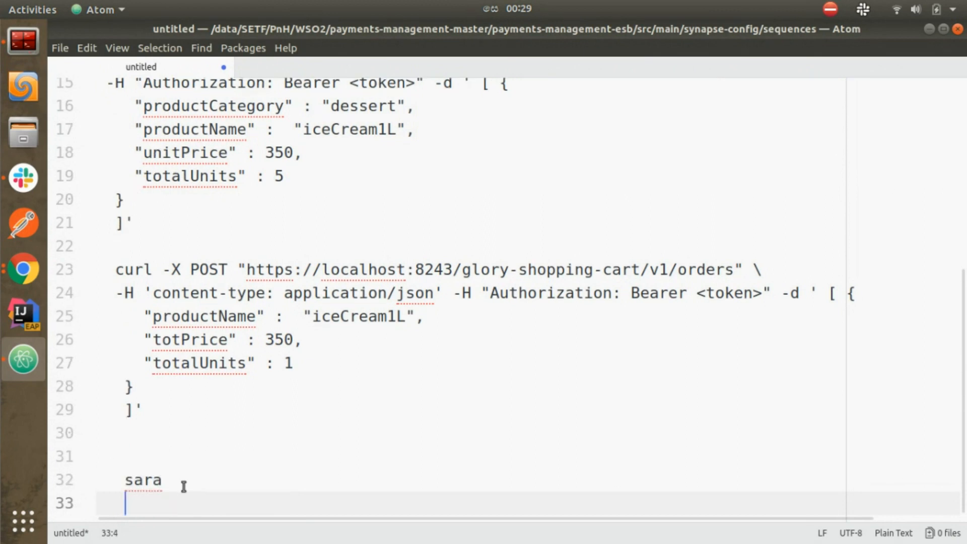
{"action": "key", "text": "ctrl+v"}
{"action": "key", "text": "Return"}
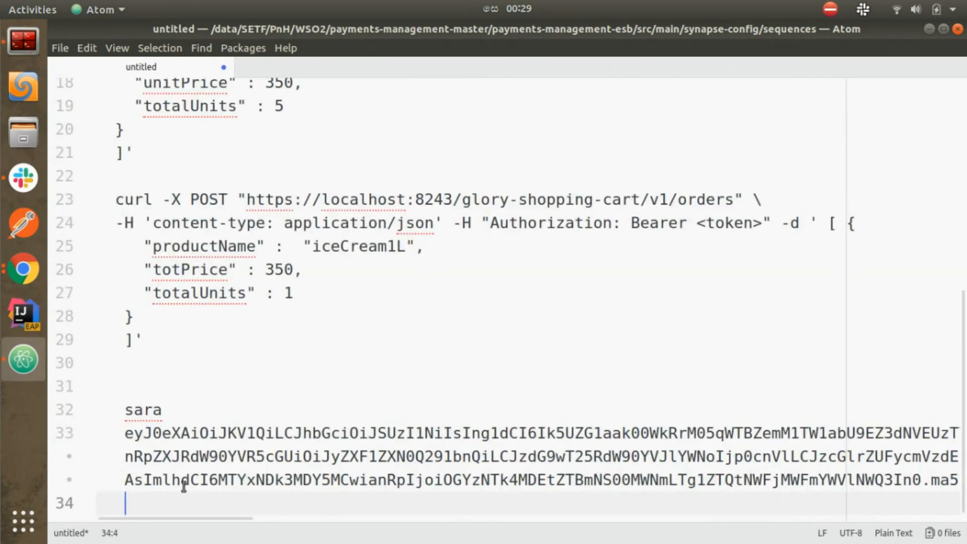
{"action": "scroll", "coordinate": [184, 486], "scroll_direction": "up", "scroll_amount": 8}
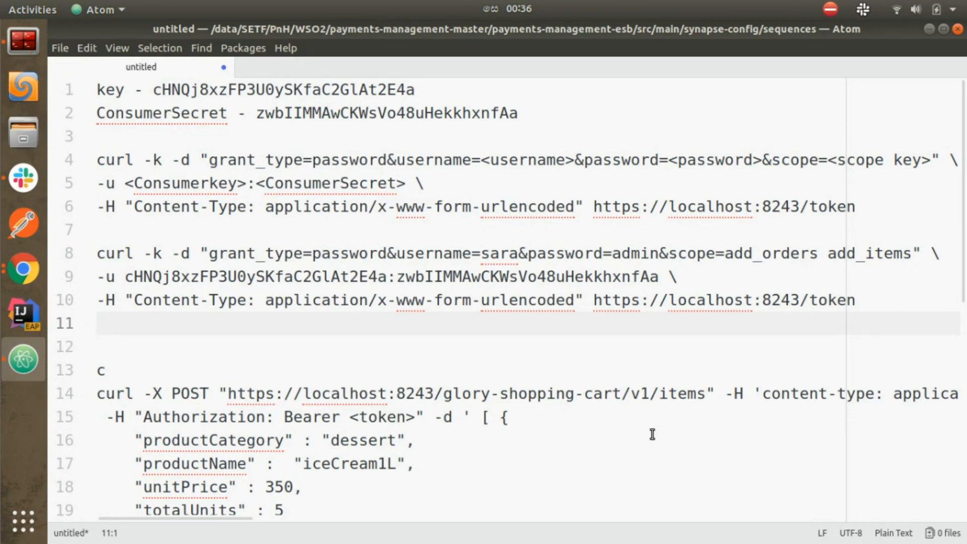
Step: Swap the username on line 8 for the second test user's and select lines 8–10
{"action": "double_click", "coordinate": [500, 256]}
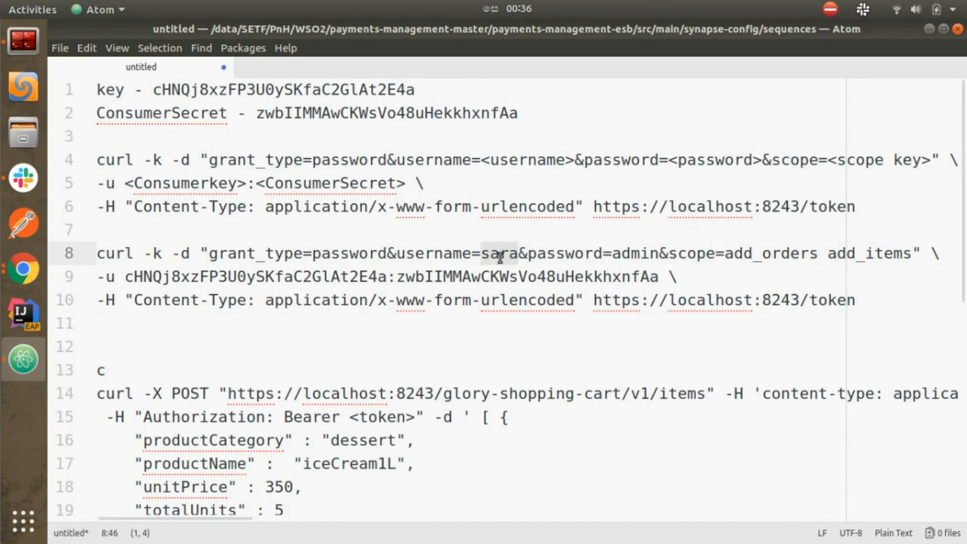
{"action": "type", "text": "mike"}
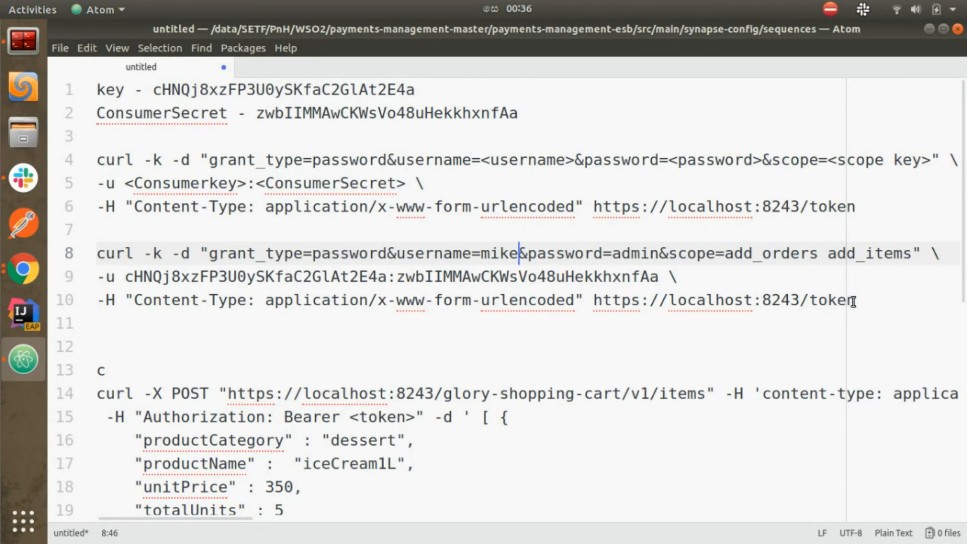
{"action": "left_click_drag", "start_coordinate": [859, 301], "coordinate": [92, 258]}
{"action": "key", "text": "ctrl+c"}
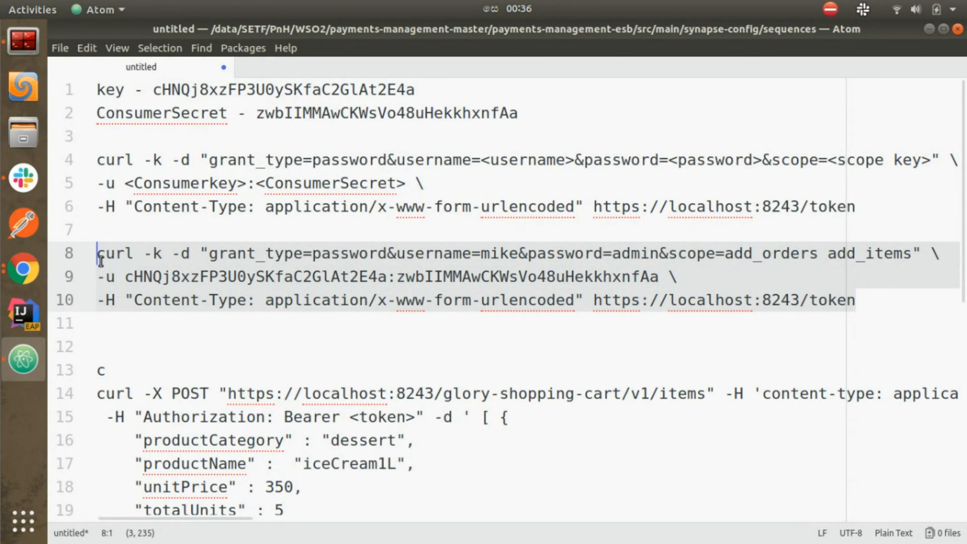
Step: Clear the terminal, rerun the token request as the second user, and select the token granting add_items and add_orders
{"action": "left_click", "coordinate": [29, 47]}
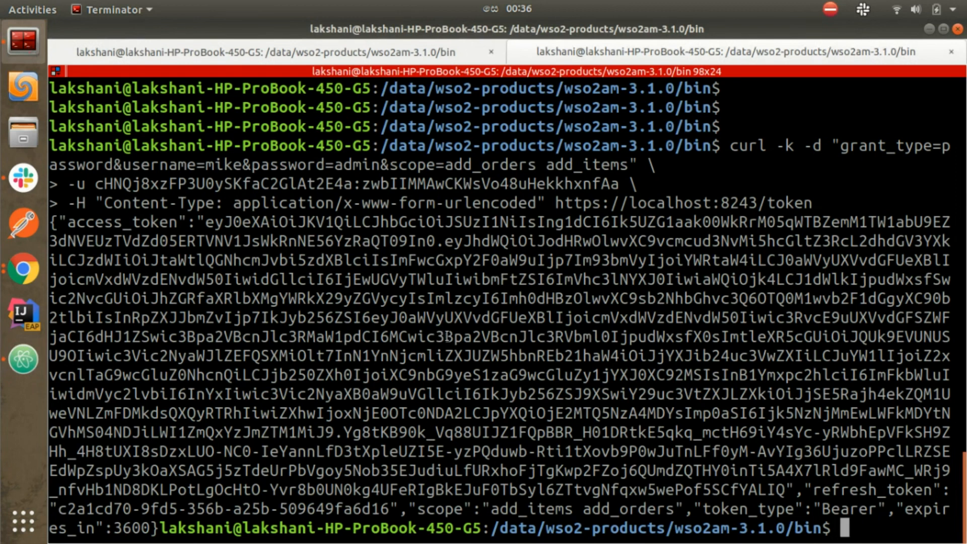
{"action": "type", "text": "clear"}
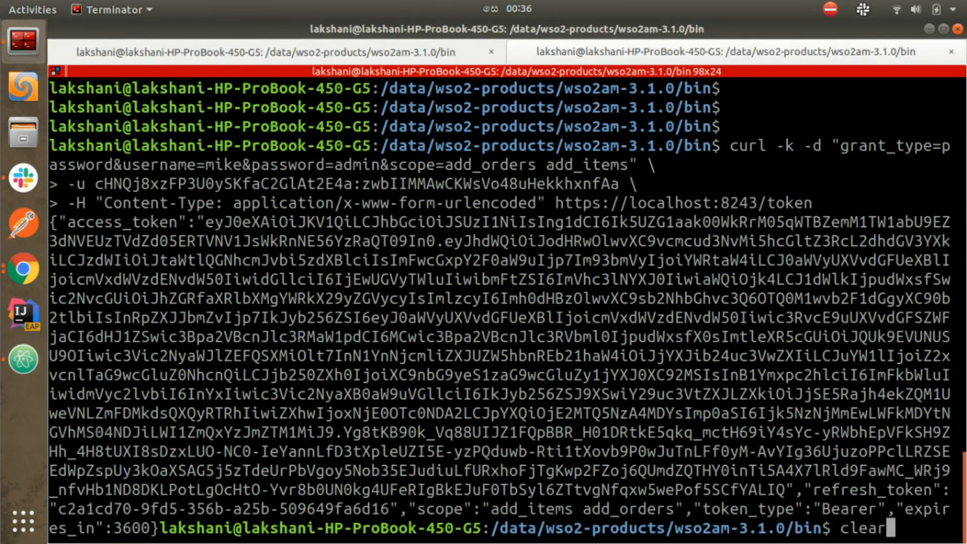
{"action": "key", "text": "Return"}
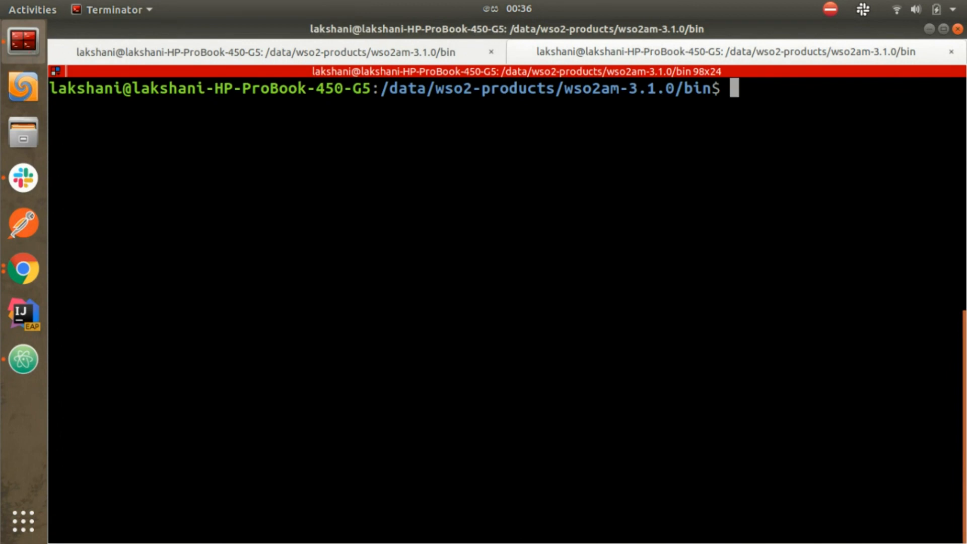
{"action": "key", "text": "ctrl+shift+v"}
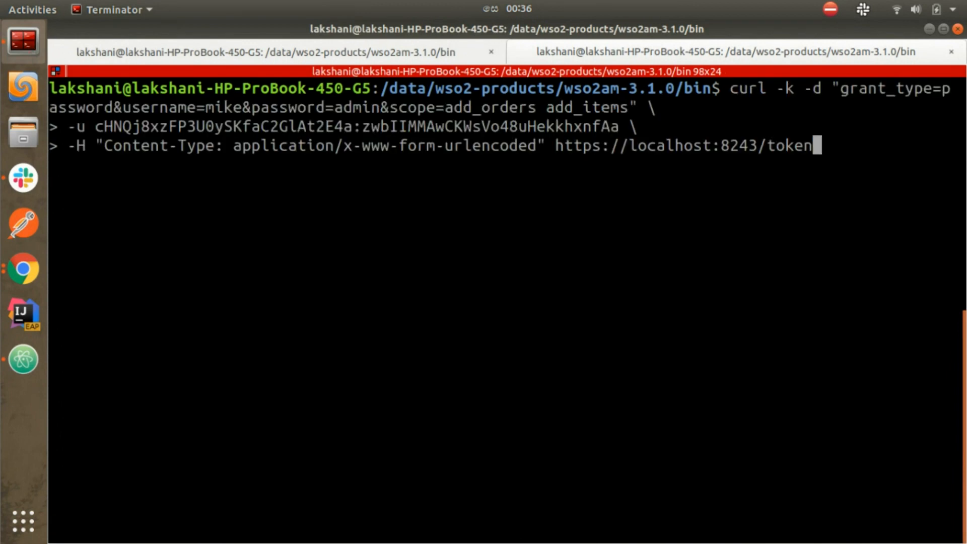
{"action": "key", "text": "Return"}
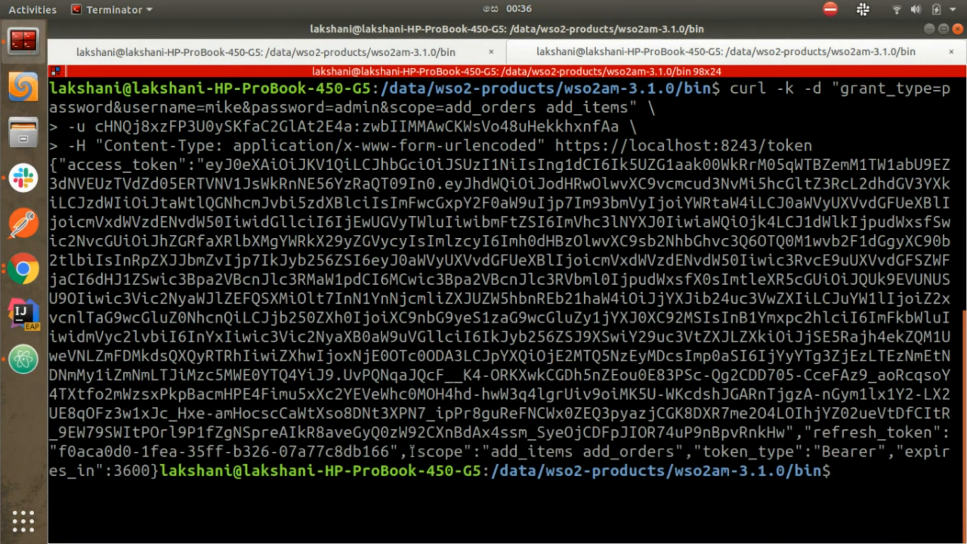
{"action": "left_click_drag", "start_coordinate": [411, 451], "coordinate": [680, 455]}
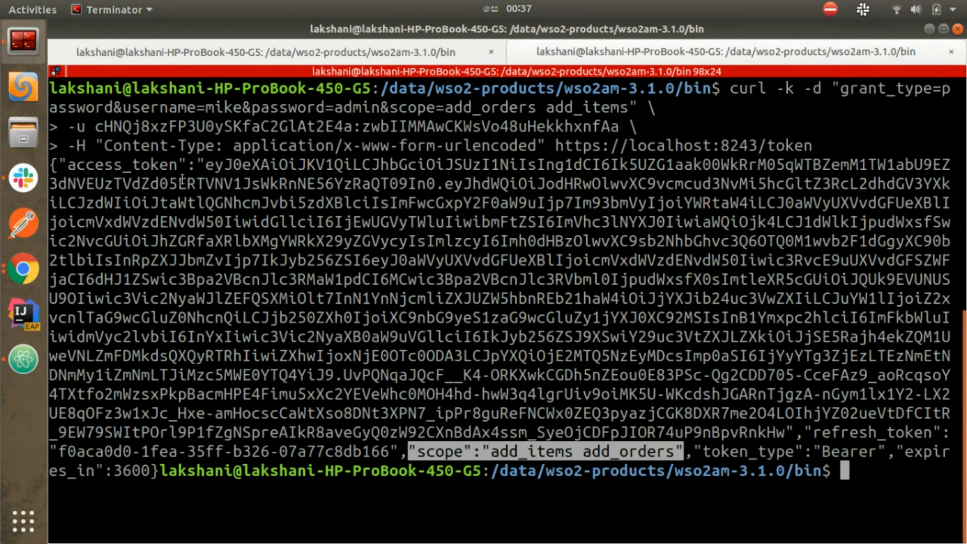
{"action": "left_click", "coordinate": [203, 164]}
{"action": "left_click_drag", "start_coordinate": [203, 164], "coordinate": [786, 439]}
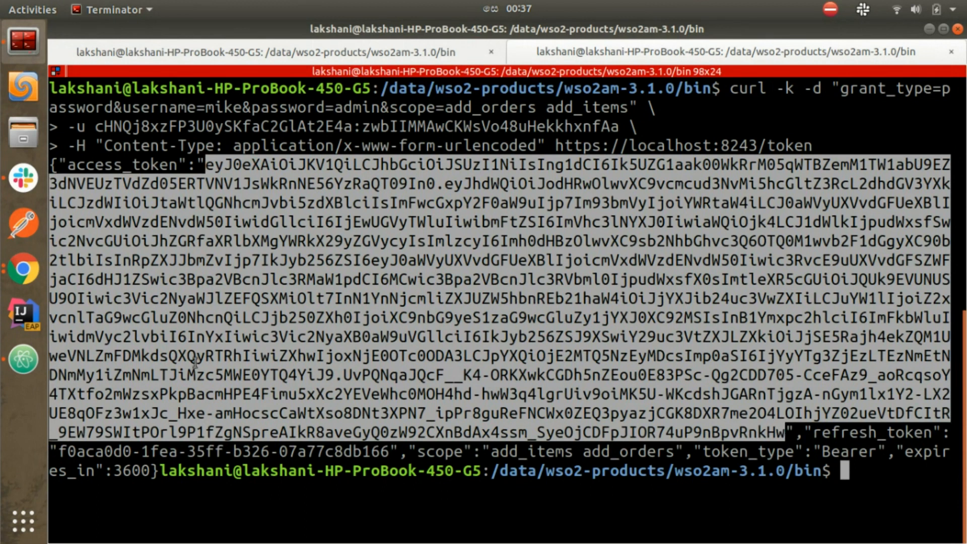
Step: Below the first token, add the second user's name label and paste their access token under it
{"action": "left_click", "coordinate": [23, 359]}
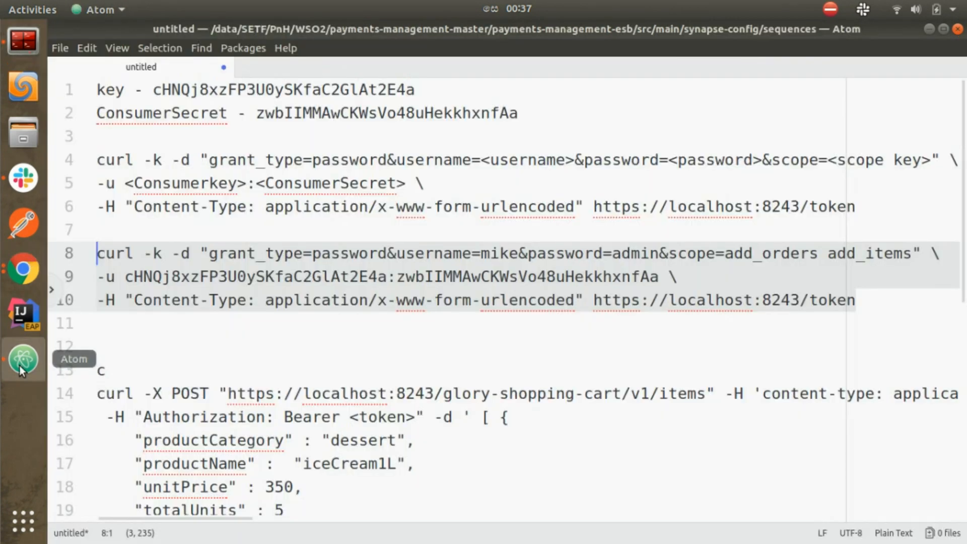
{"action": "scroll", "coordinate": [264, 424], "scroll_direction": "down", "scroll_amount": 2}
{"action": "scroll", "coordinate": [264, 423], "scroll_direction": "down", "scroll_amount": 5}
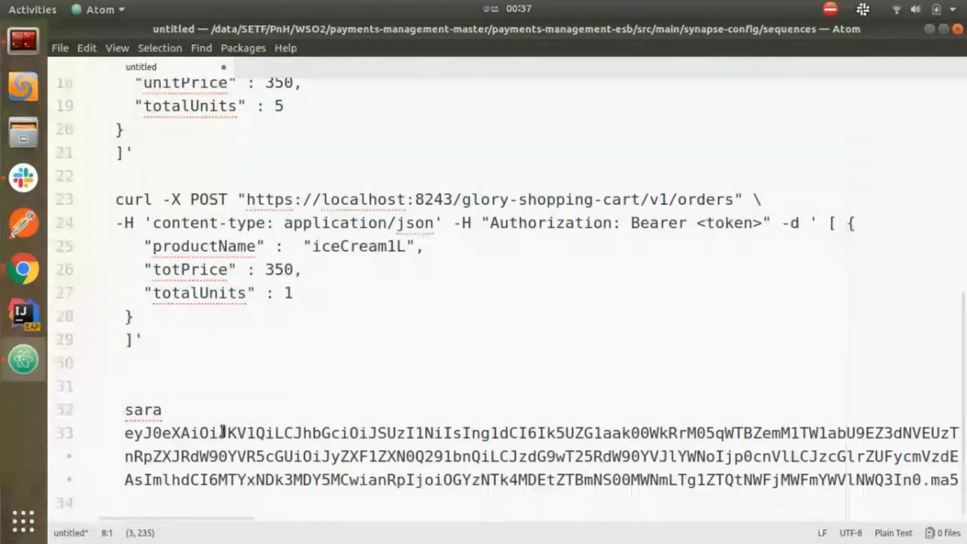
{"action": "left_click", "coordinate": [232, 497]}
{"action": "key", "text": "Return"}
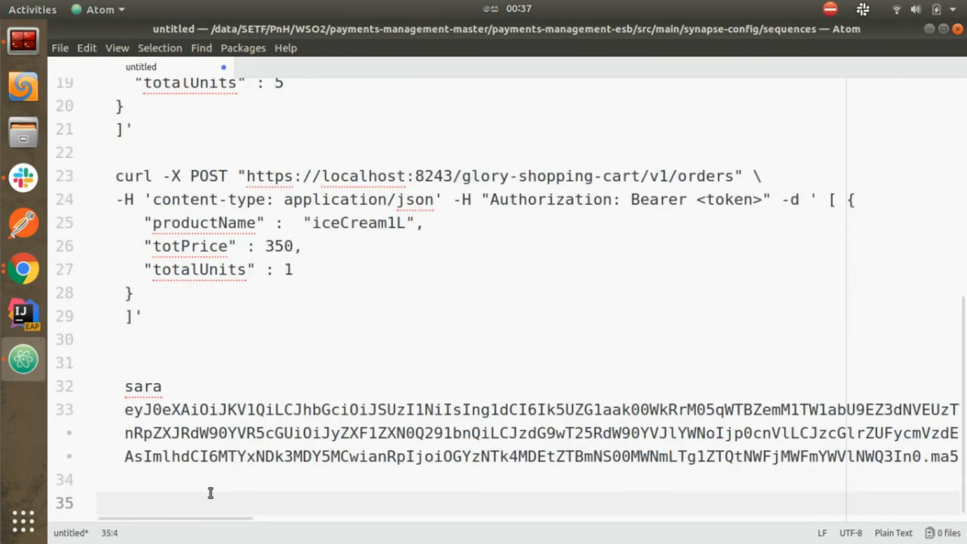
{"action": "type", "text": "mike"}
{"action": "key", "text": "Return"}
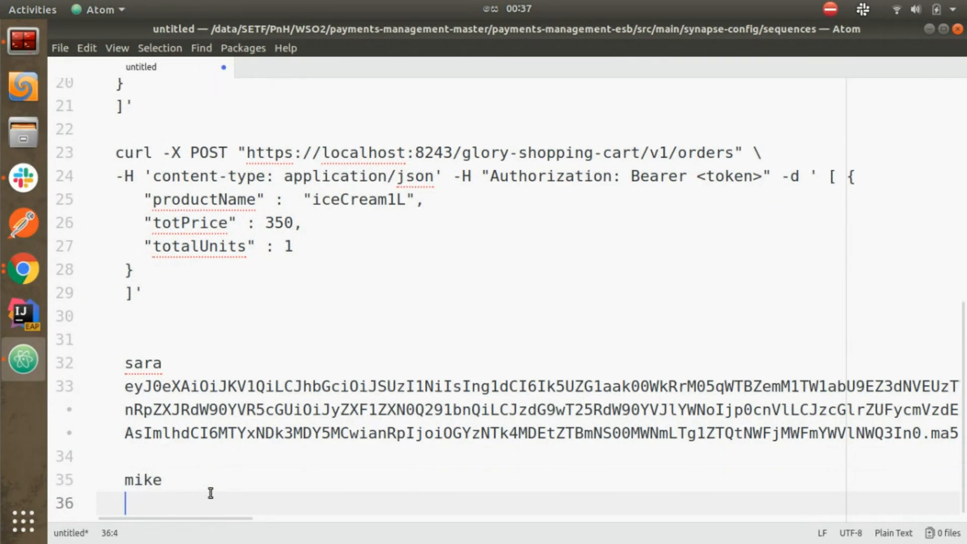
{"action": "key", "text": "Return"}
{"action": "key", "text": "Return"}
{"action": "key", "text": "BackSpace"}
{"action": "key", "text": "BackSpace"}
{"action": "key", "text": "BackSpace"}
{"action": "left_click", "coordinate": [180, 458]}
{"action": "key", "text": "ctrl+v"}
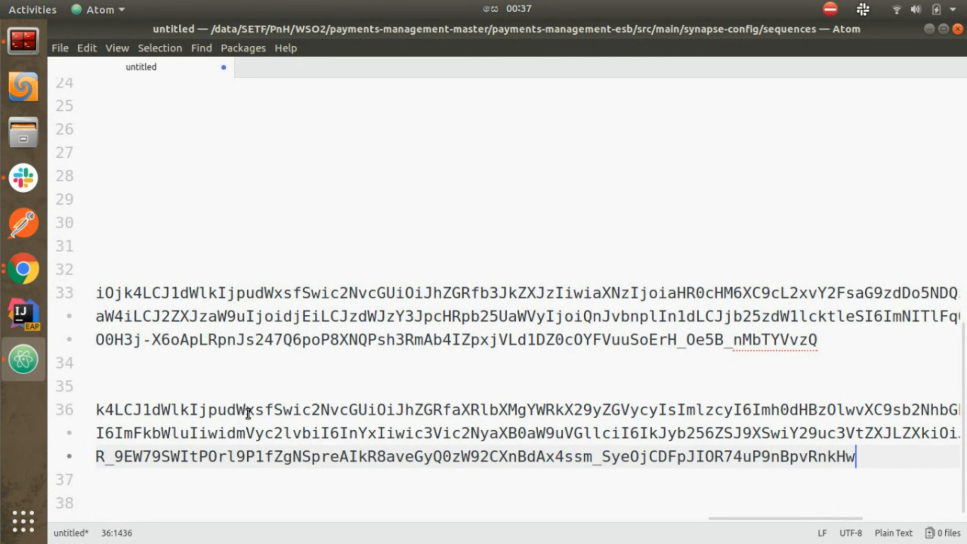
{"action": "left_click_drag", "start_coordinate": [965, 384], "coordinate": [965, 199]}
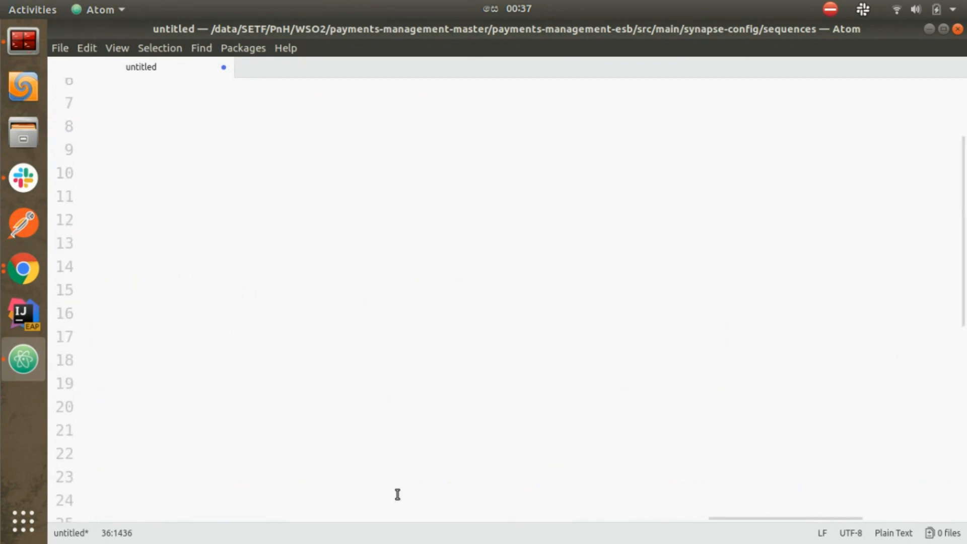
{"action": "left_click_drag", "start_coordinate": [742, 515], "coordinate": [101, 517]}
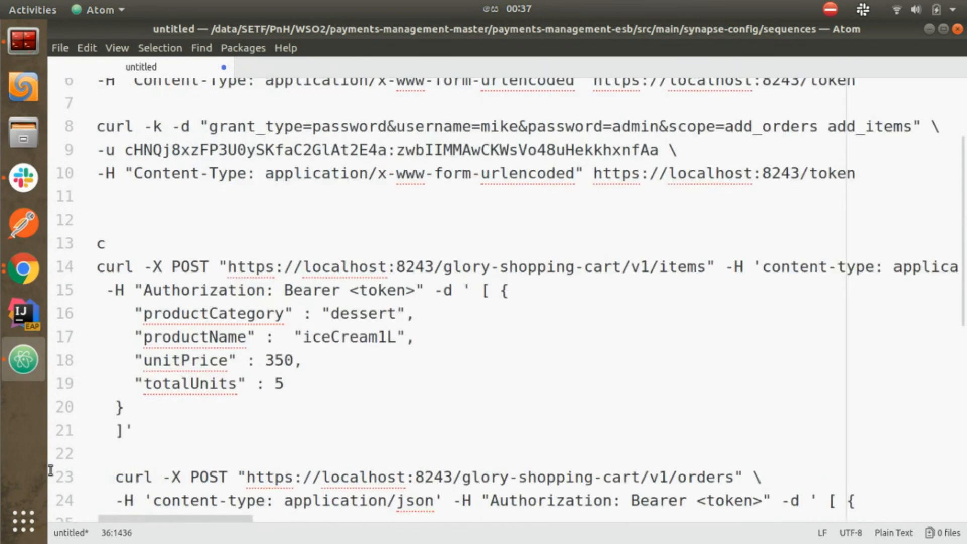
Step: Select the first user's access token on line 33
{"action": "scroll", "coordinate": [224, 280], "scroll_direction": "up", "scroll_amount": 2}
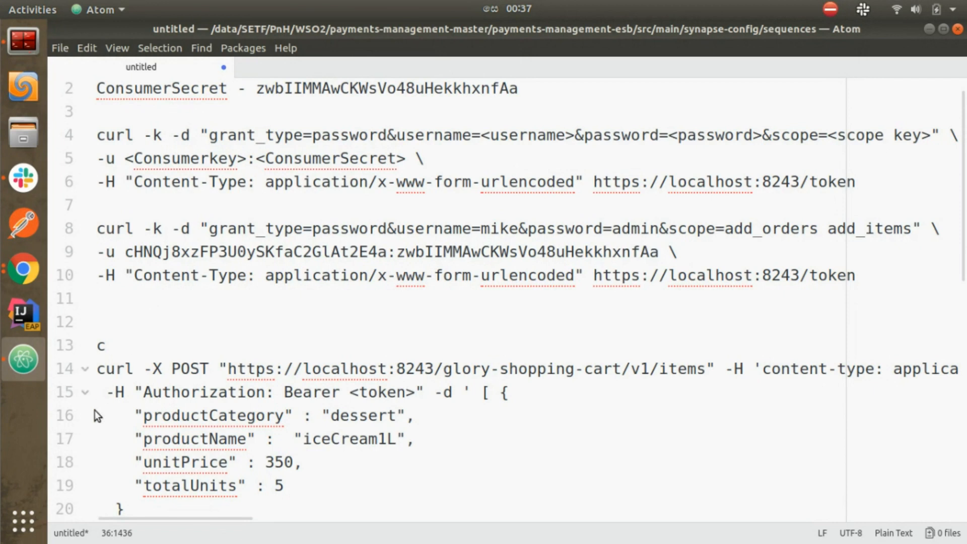
{"action": "left_click", "coordinate": [102, 372]}
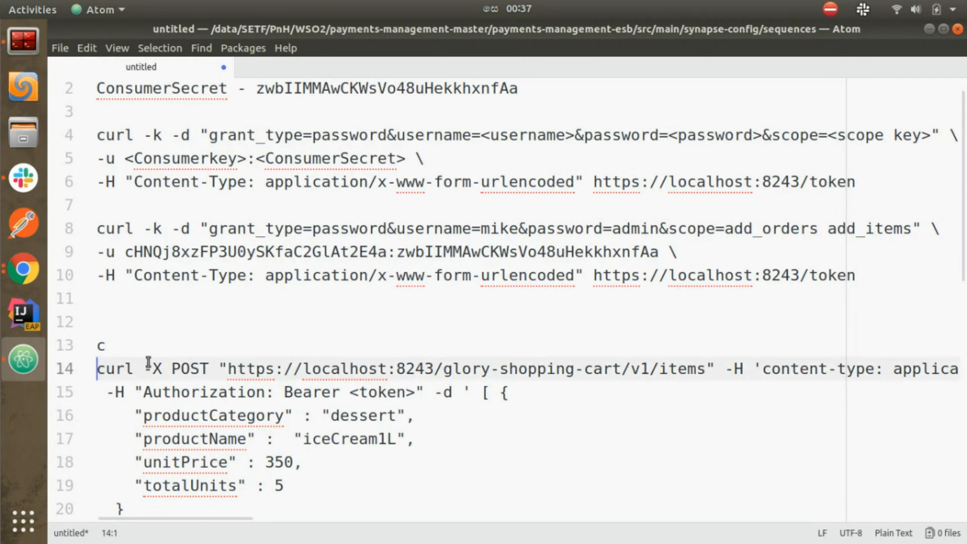
{"action": "scroll", "coordinate": [161, 363], "scroll_direction": "down", "scroll_amount": 1}
{"action": "scroll", "coordinate": [592, 388], "scroll_direction": "down", "scroll_amount": 2}
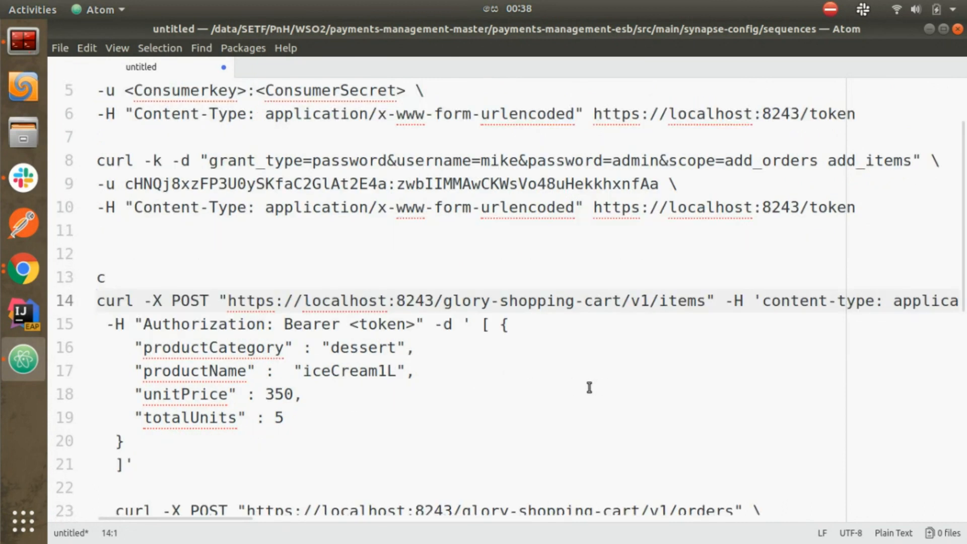
{"action": "scroll", "coordinate": [589, 388], "scroll_direction": "down", "scroll_amount": 3}
{"action": "scroll", "coordinate": [588, 388], "scroll_direction": "down", "scroll_amount": 2}
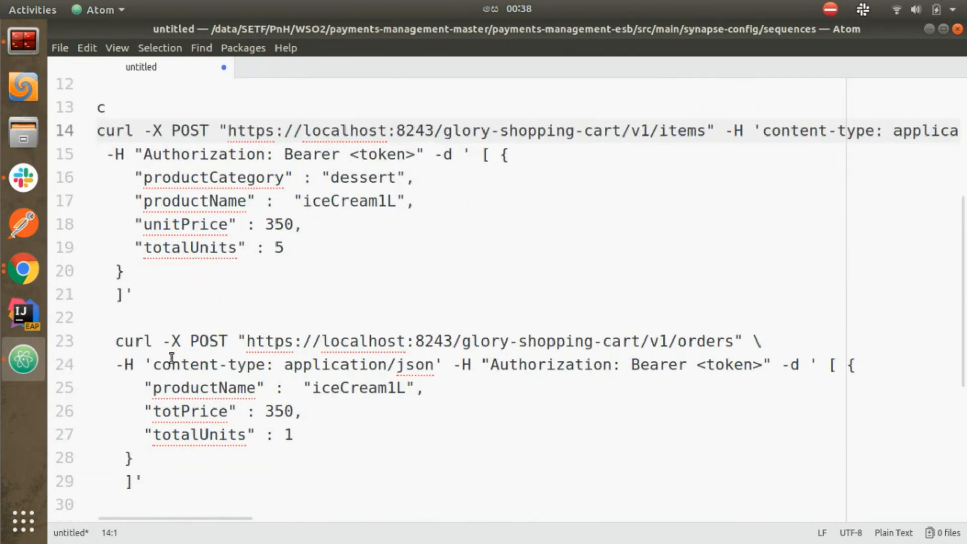
{"action": "scroll", "coordinate": [554, 356], "scroll_direction": "down", "scroll_amount": 1}
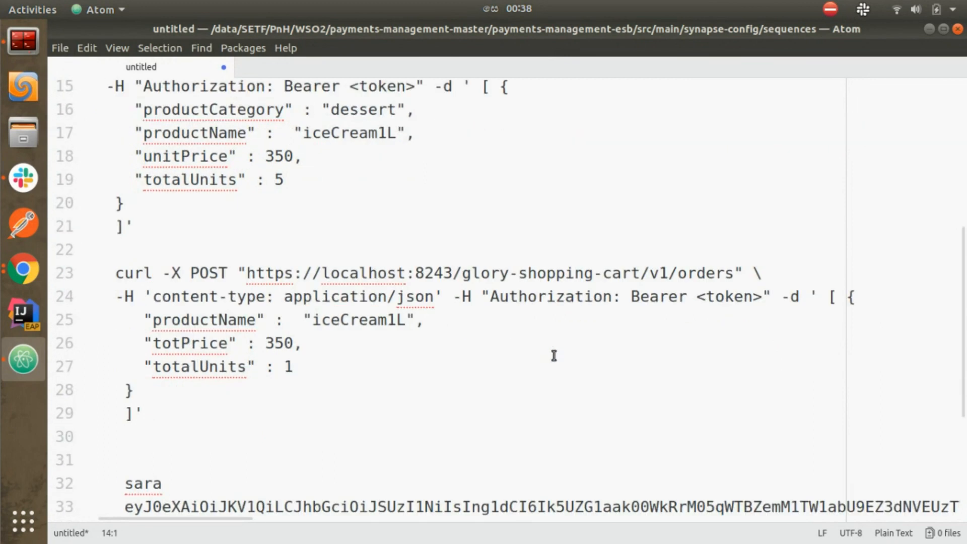
{"action": "scroll", "coordinate": [554, 355], "scroll_direction": "down", "scroll_amount": 2}
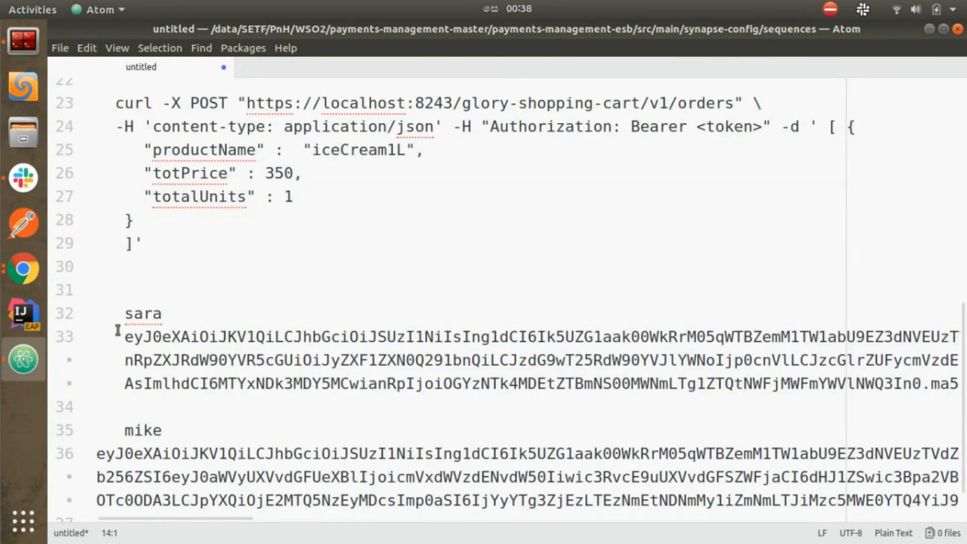
{"action": "left_click_drag", "start_coordinate": [124, 337], "coordinate": [110, 414]}
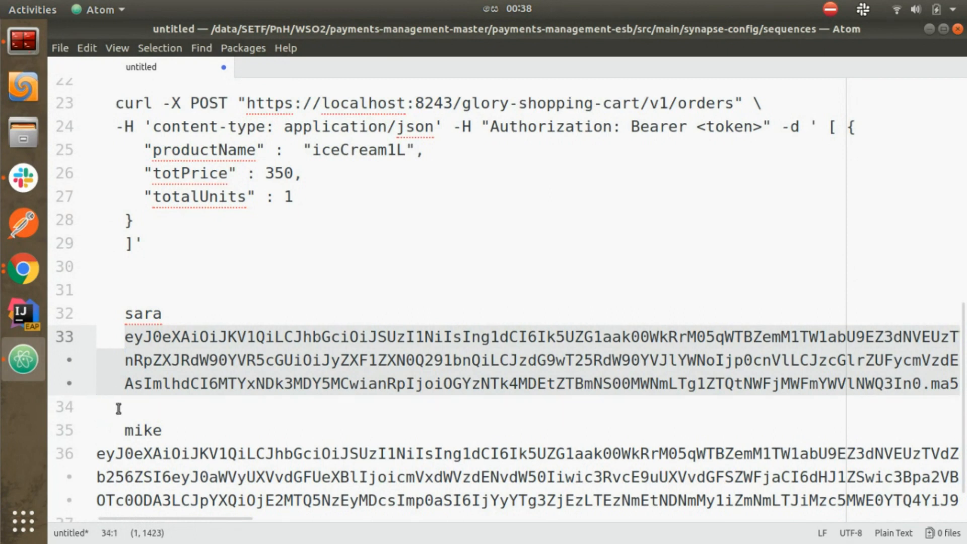
{"action": "left_click", "coordinate": [127, 343]}
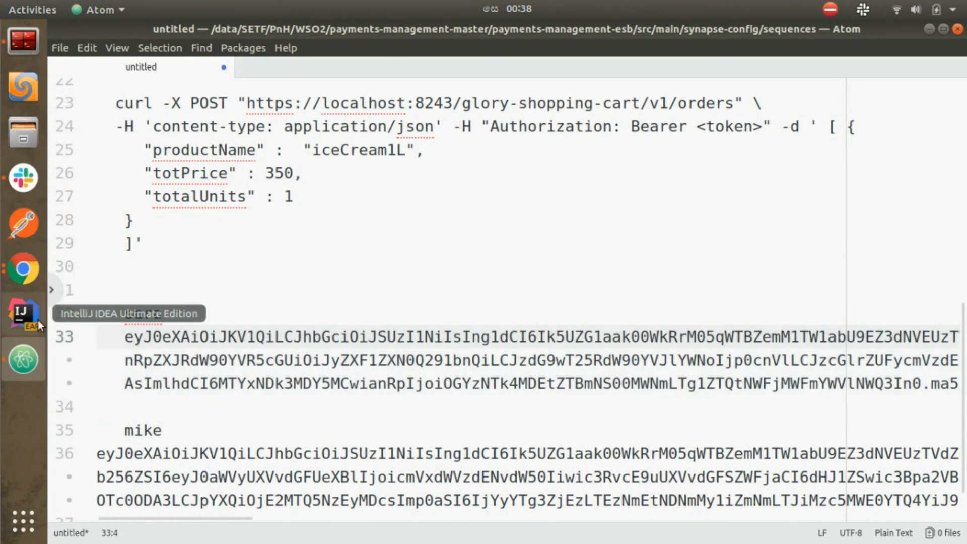
{"action": "key", "text": "shift+Down"}
{"action": "key", "text": "shift+Down"}
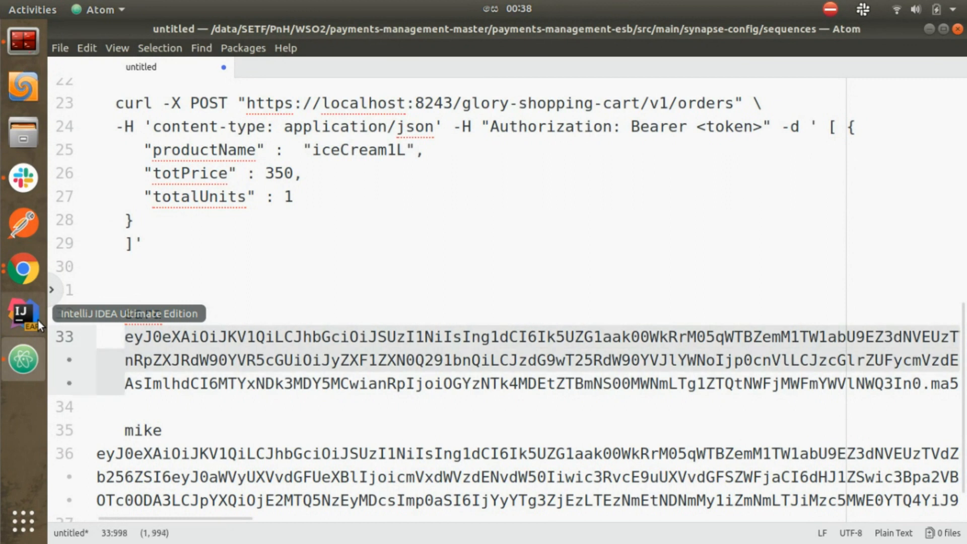
{"action": "key", "text": "shift+End"}
{"action": "key", "text": "ctrl+c"}
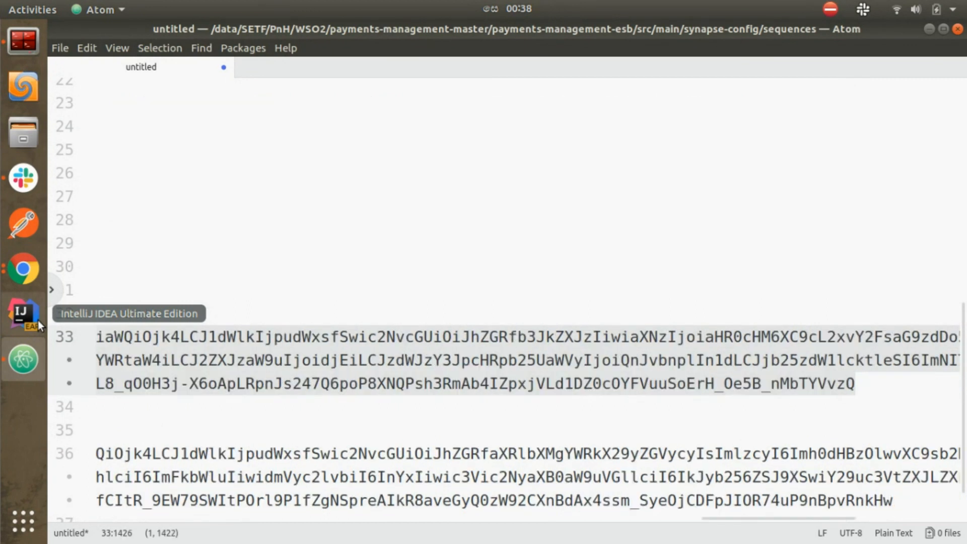
{"action": "left_click_drag", "start_coordinate": [743, 518], "coordinate": [109, 516]}
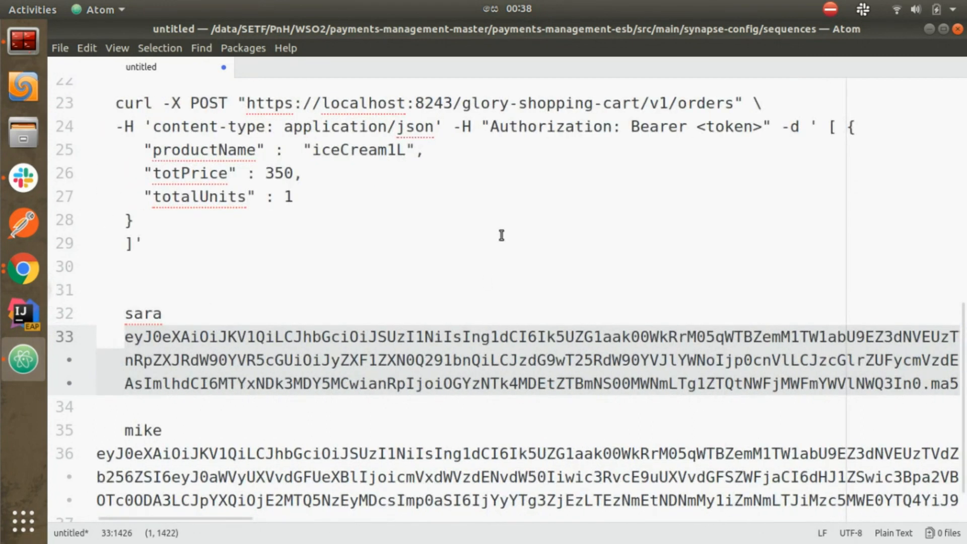
Step: Replace the <token> placeholder in the orders command's Bearer header with that token and select the command
{"action": "left_click_drag", "start_coordinate": [697, 127], "coordinate": [762, 129]}
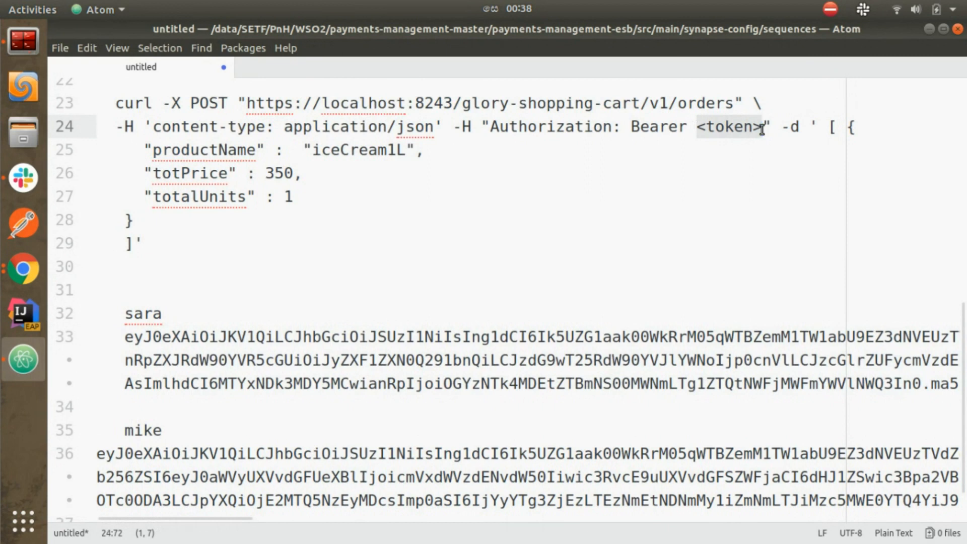
{"action": "key", "text": "ctrl+v"}
{"action": "left_click_drag", "start_coordinate": [820, 518], "coordinate": [78, 458]}
{"action": "left_click_drag", "start_coordinate": [152, 316], "coordinate": [117, 248]}
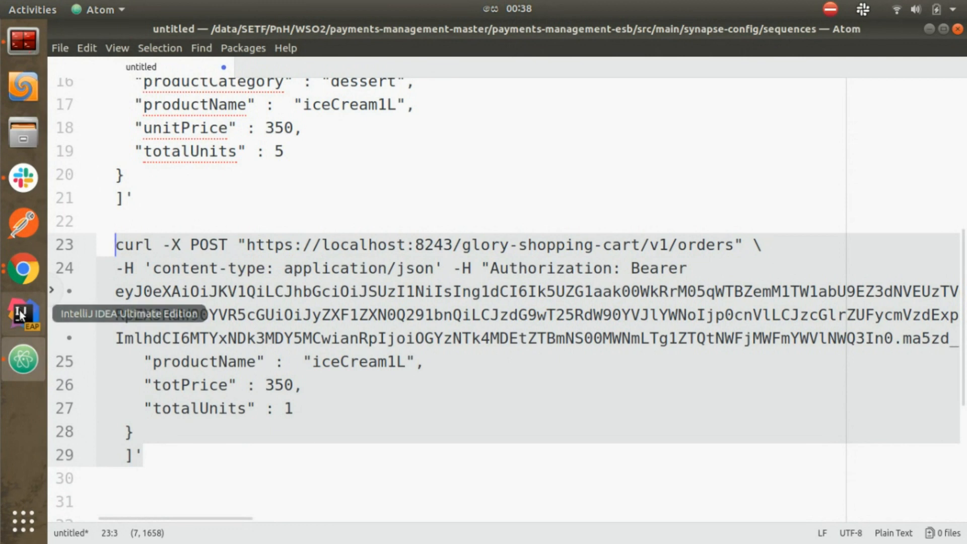
Step: Clear the terminal and send the POST items curl command with -k -v appended
{"action": "left_click", "coordinate": [13, 39]}
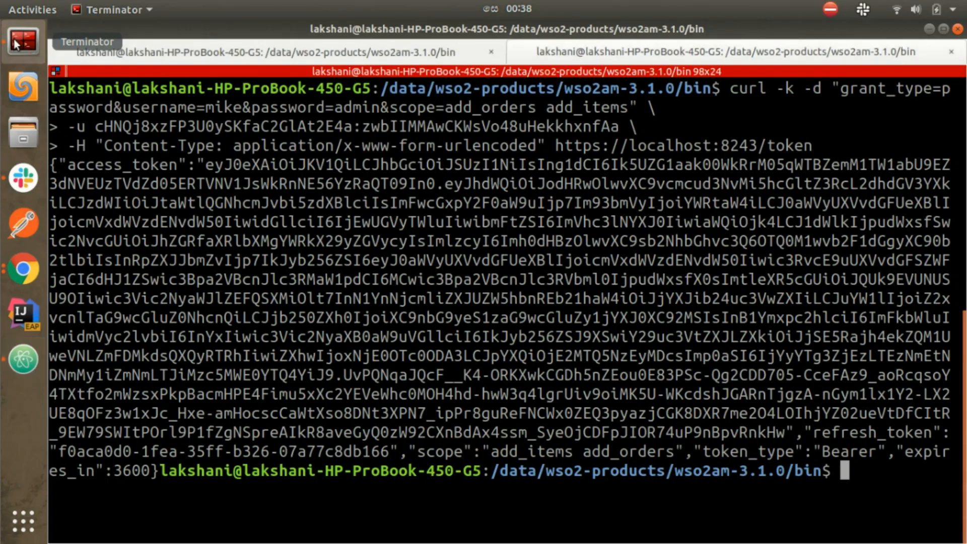
{"action": "type", "text": "clear"}
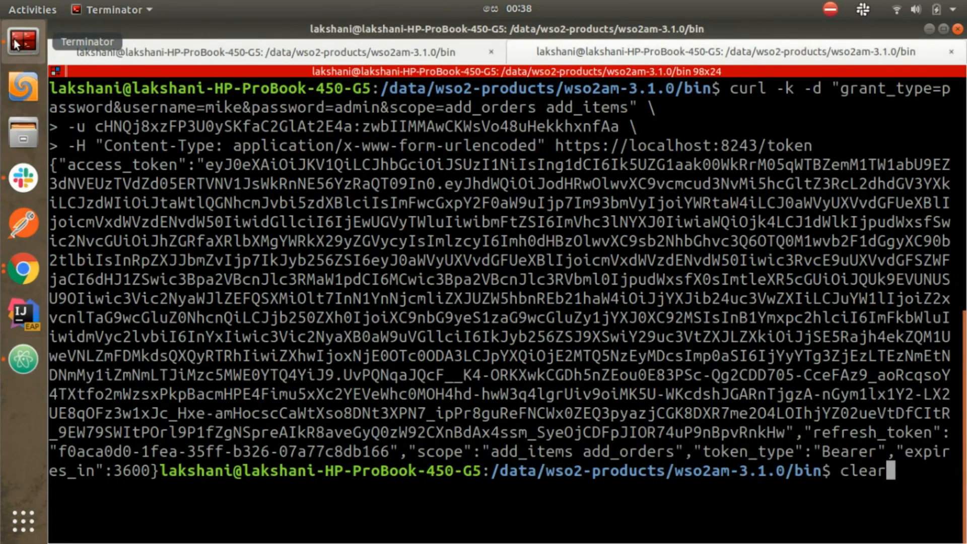
{"action": "key", "text": "Return"}
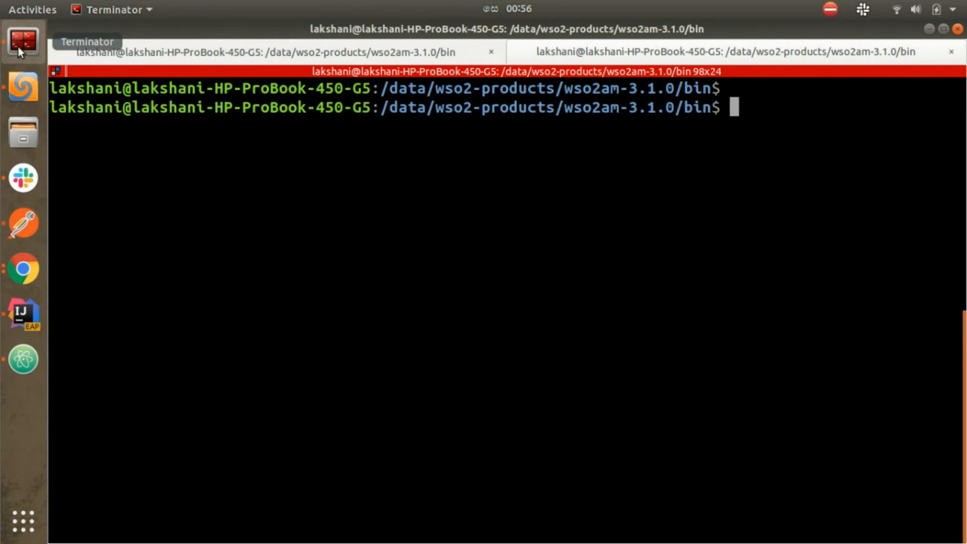
{"action": "type", "text": "clea"}
{"action": "type", "text": "r"}
{"action": "key", "text": "Return"}
{"action": "key", "text": "Return"}
{"action": "key", "text": "ctrl+shift+v"}
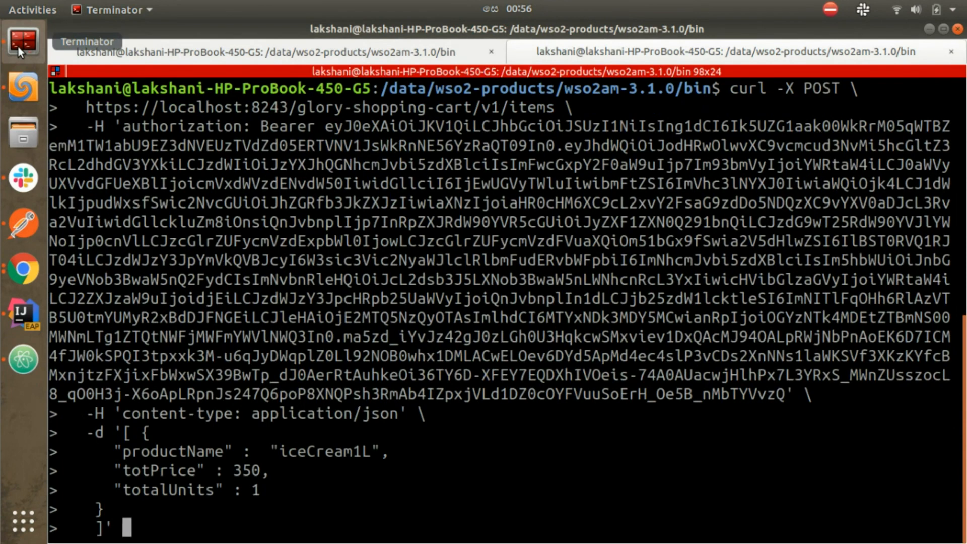
{"action": "type", "text": "-k -v"}
{"action": "key", "text": "Return"}
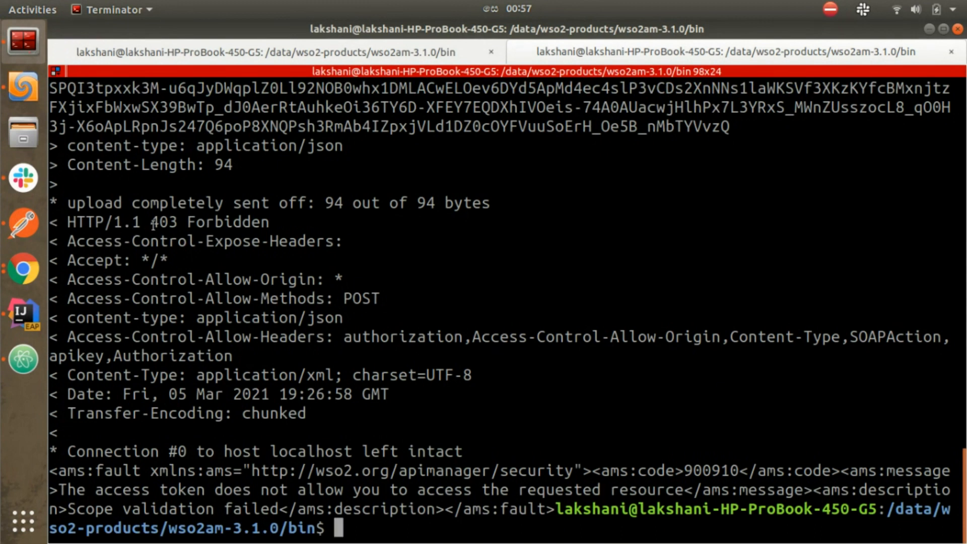
Step: Highlight the 403 status in the response, then clear the terminal to a fresh prompt
{"action": "left_click_drag", "start_coordinate": [152, 224], "coordinate": [177, 223]}
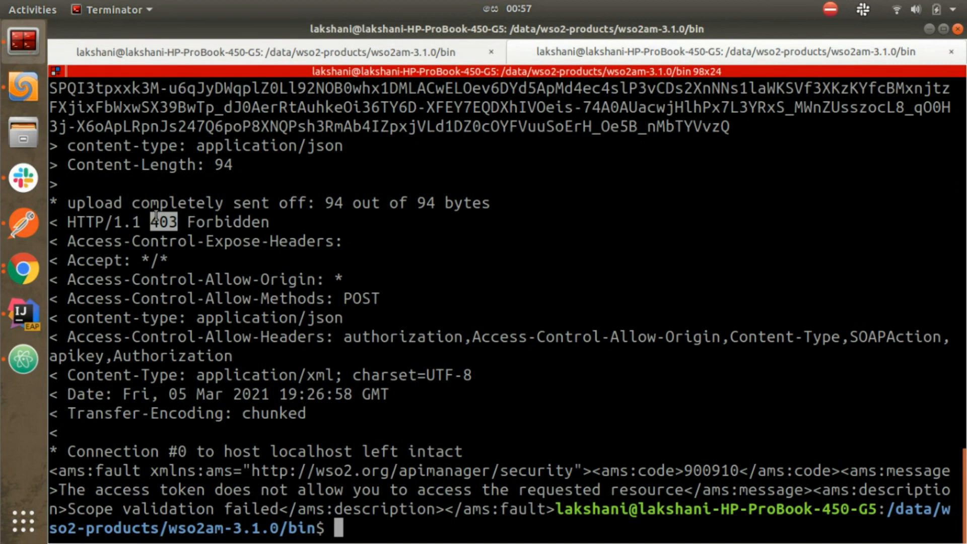
{"action": "key", "text": "Return"}
{"action": "key", "text": "Return"}
{"action": "key", "text": "Return"}
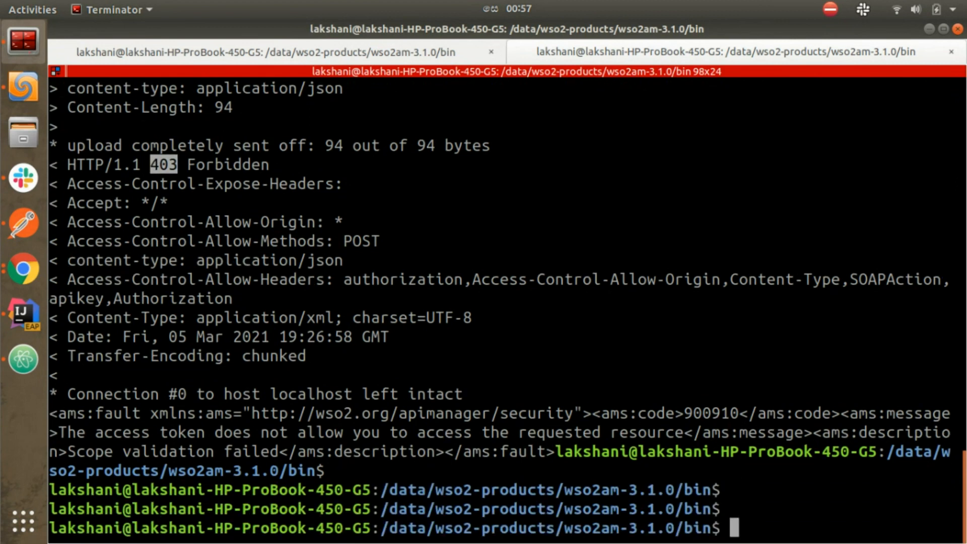
{"action": "type", "text": "clear"}
{"action": "key", "text": "Return"}
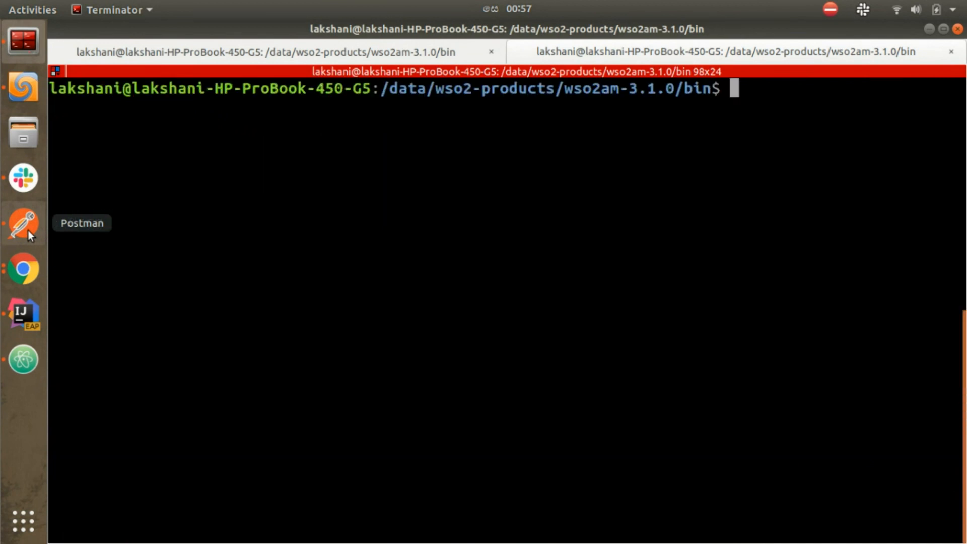
Step: Copy the second user's access token from line 39 of the Atom notes
{"action": "left_click", "coordinate": [17, 371]}
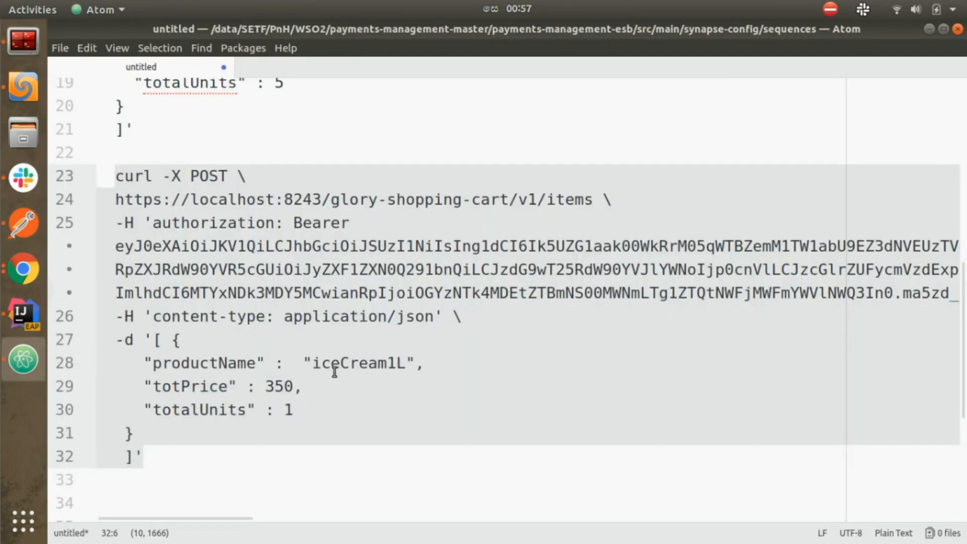
{"action": "scroll", "coordinate": [322, 393], "scroll_direction": "down", "scroll_amount": 4}
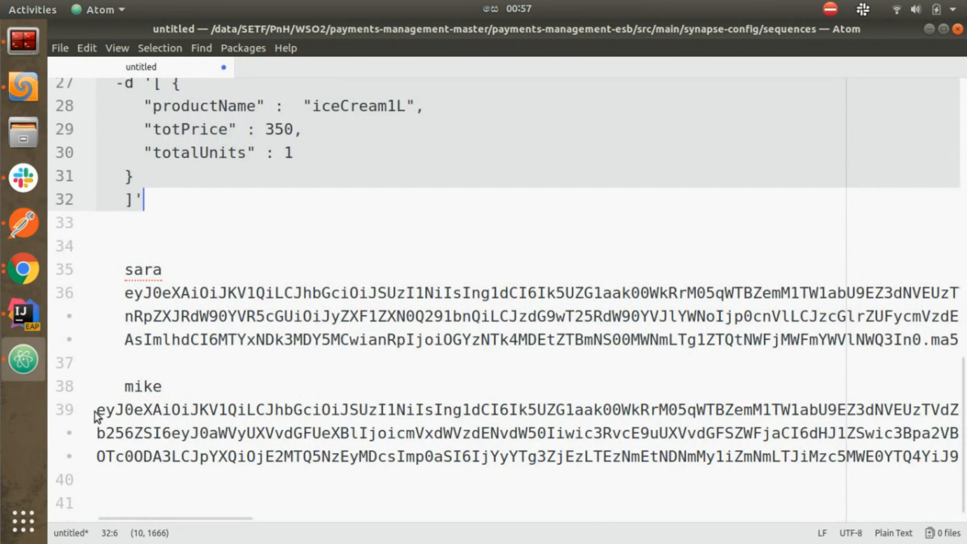
{"action": "left_click_drag", "start_coordinate": [95, 410], "coordinate": [125, 456]}
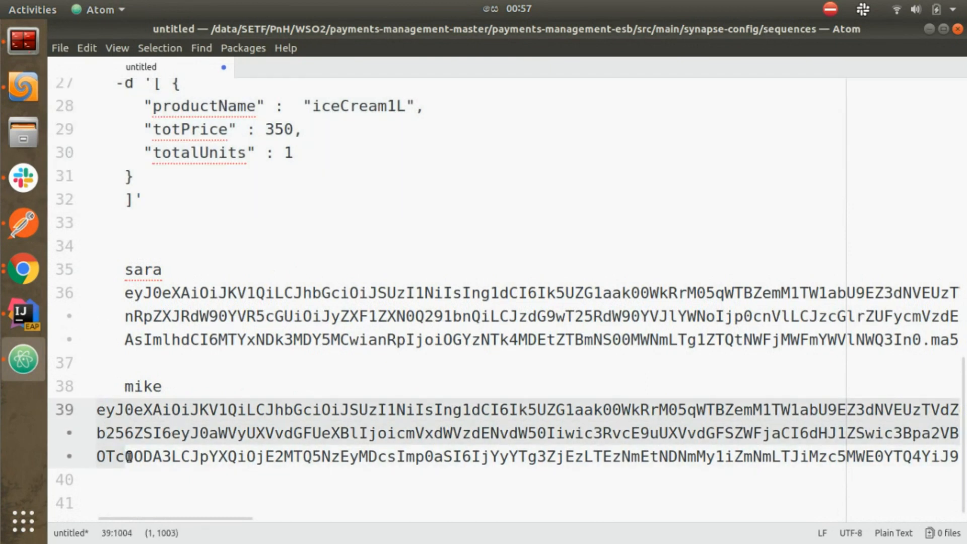
{"action": "key", "text": "shift+End"}
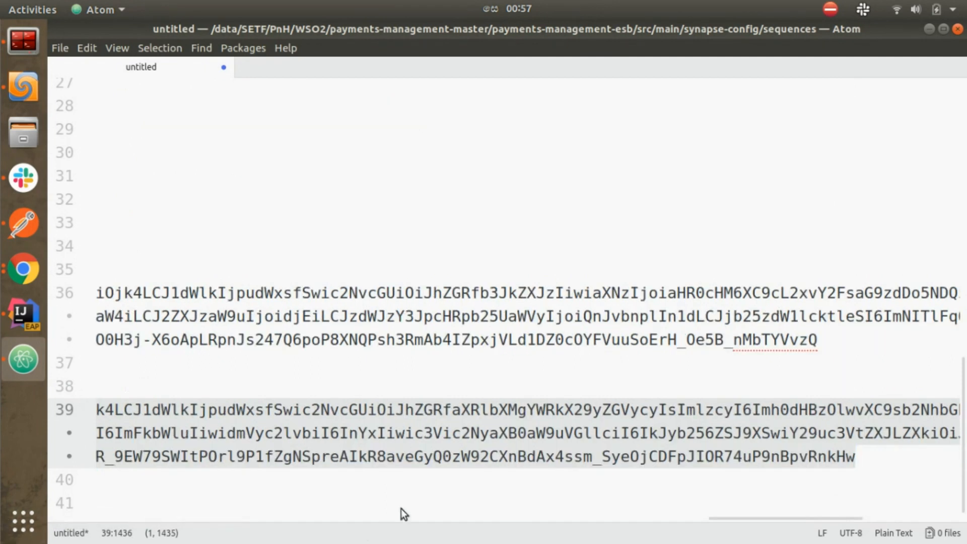
{"action": "left_click_drag", "start_coordinate": [733, 518], "coordinate": [472, 518]}
{"action": "left_click_drag", "start_coordinate": [267, 479], "coordinate": [1, 433]}
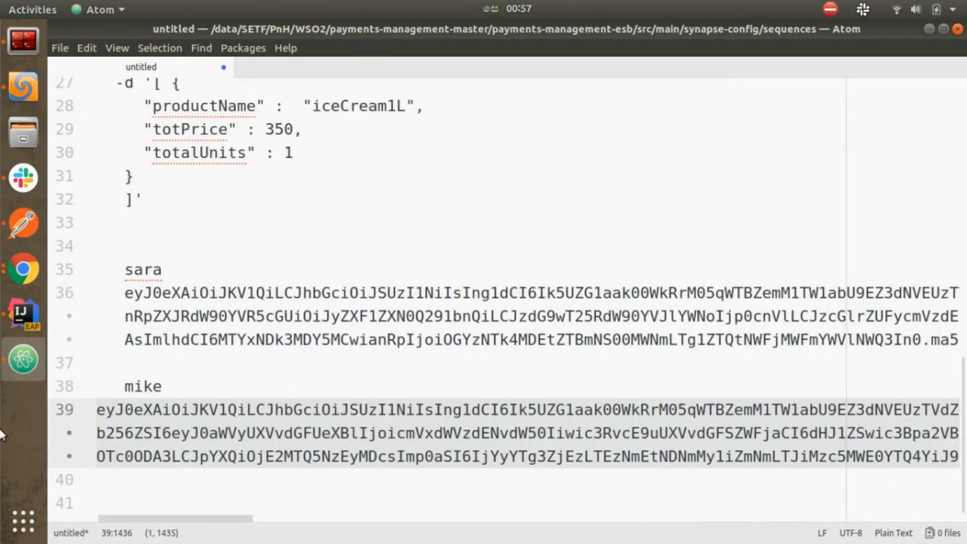
{"action": "scroll", "coordinate": [193, 277], "scroll_direction": "up", "scroll_amount": 2}
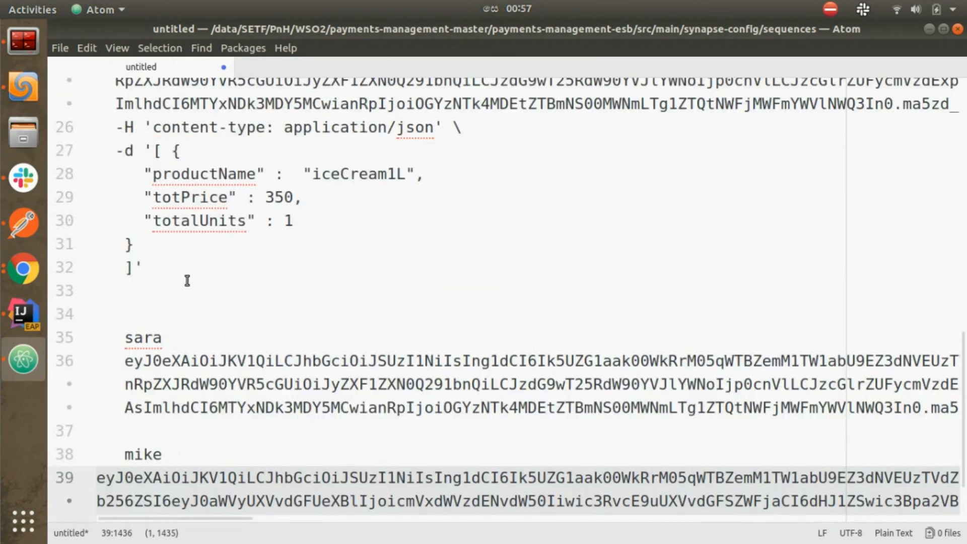
{"action": "scroll", "coordinate": [187, 281], "scroll_direction": "up", "scroll_amount": 4}
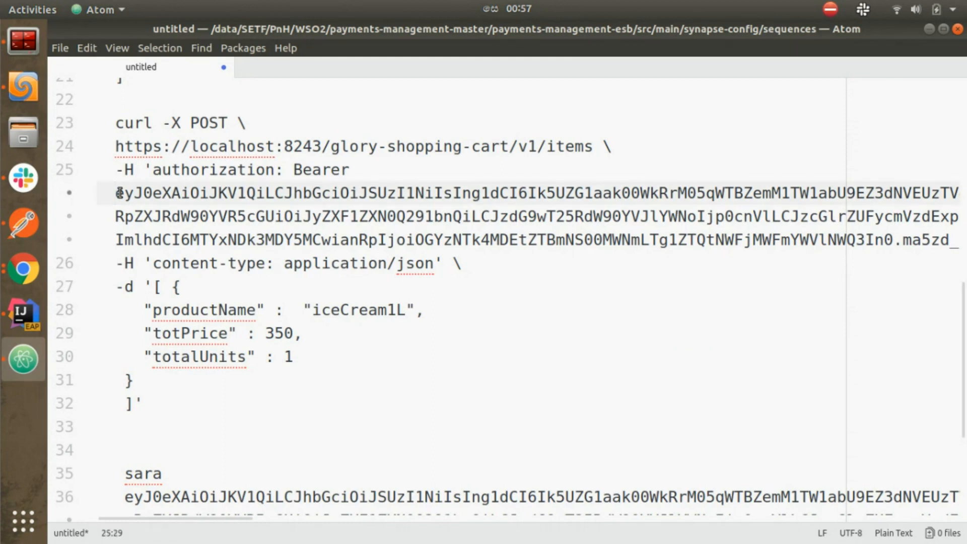
Step: Replace the items command's Bearer token with the second user's token and select the whole command
{"action": "left_click_drag", "start_coordinate": [119, 193], "coordinate": [121, 243]}
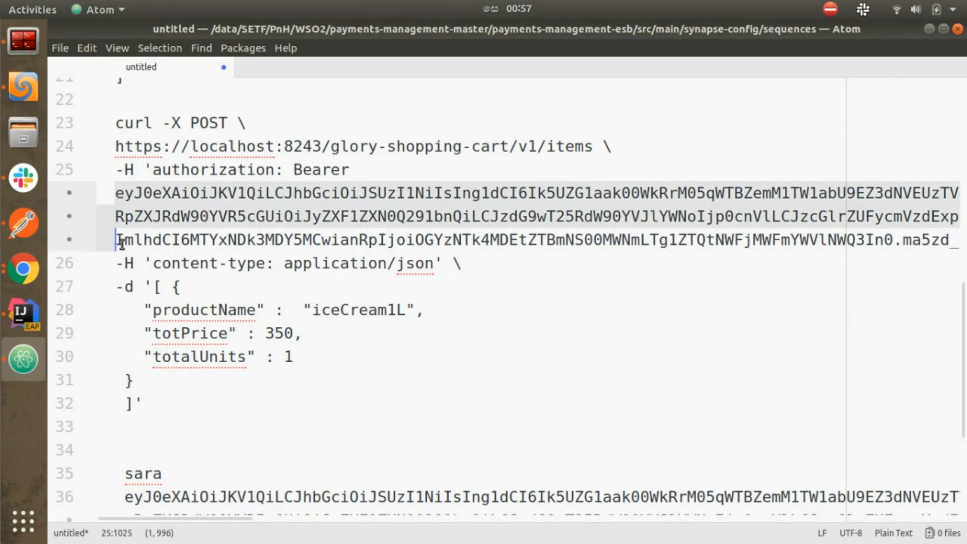
{"action": "key", "text": "shift+End"}
{"action": "key", "text": "shift+Left"}
{"action": "key", "text": "shift+Left"}
{"action": "key", "text": "shift+Left"}
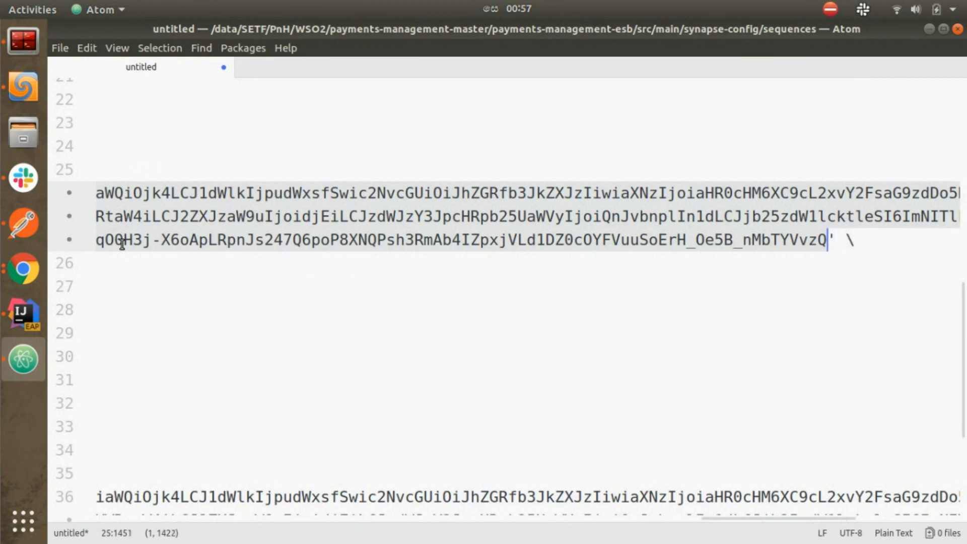
{"action": "key", "text": "BackSpace"}
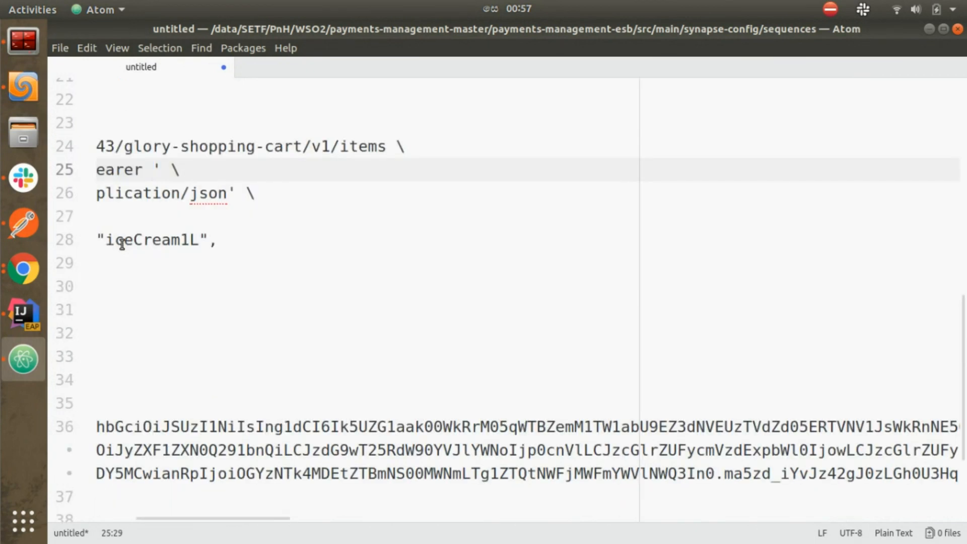
{"action": "key", "text": "ctrl+v"}
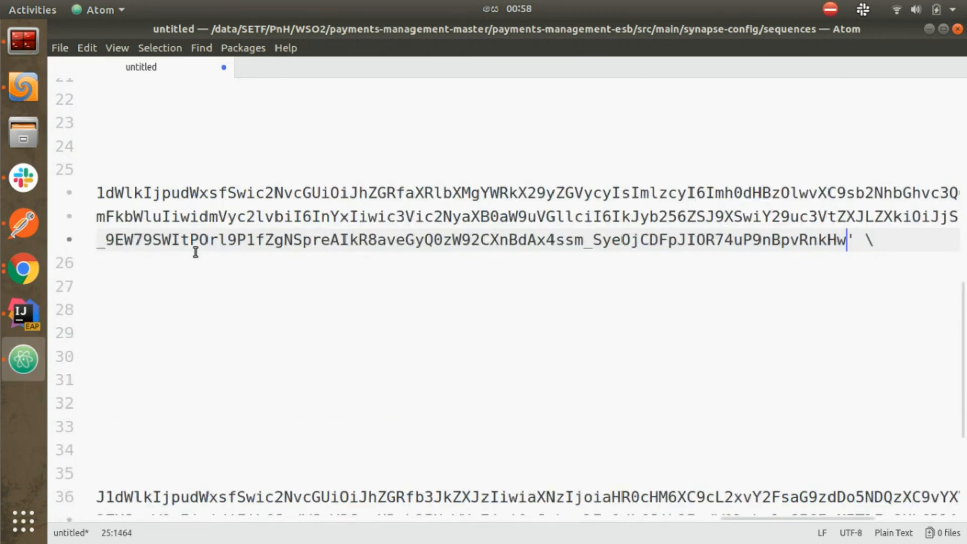
{"action": "key", "text": "Home"}
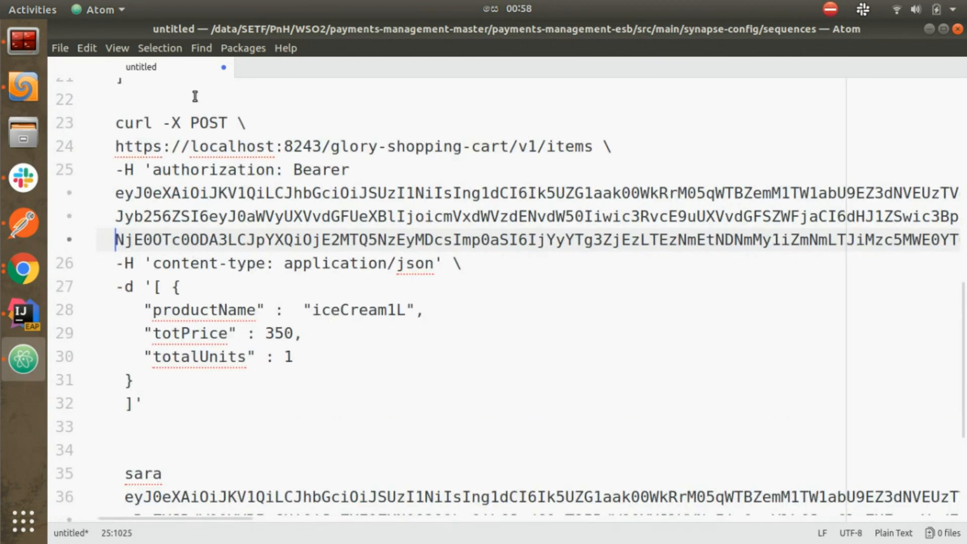
{"action": "left_click_drag", "start_coordinate": [115, 123], "coordinate": [165, 398]}
{"action": "key", "text": "ctrl+c"}
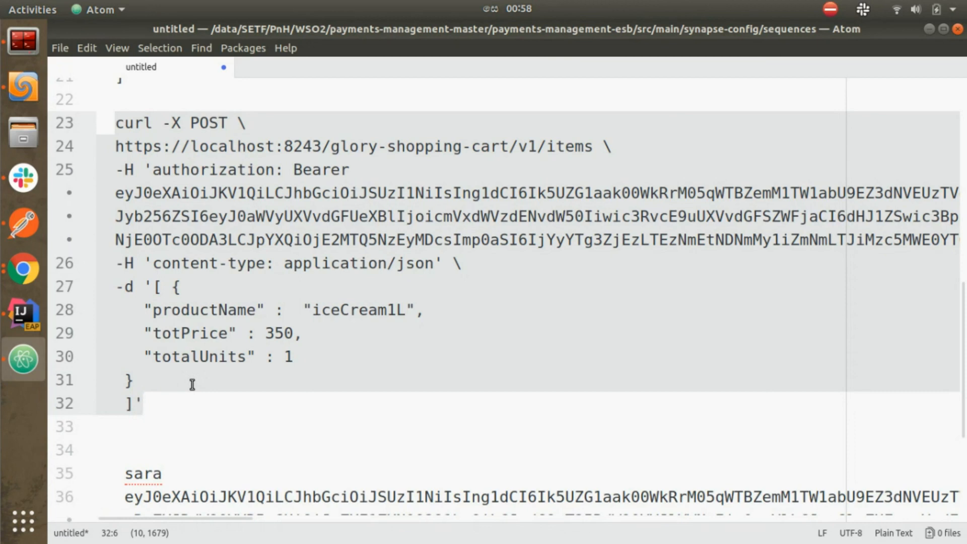
{"action": "left_click", "coordinate": [31, 44]}
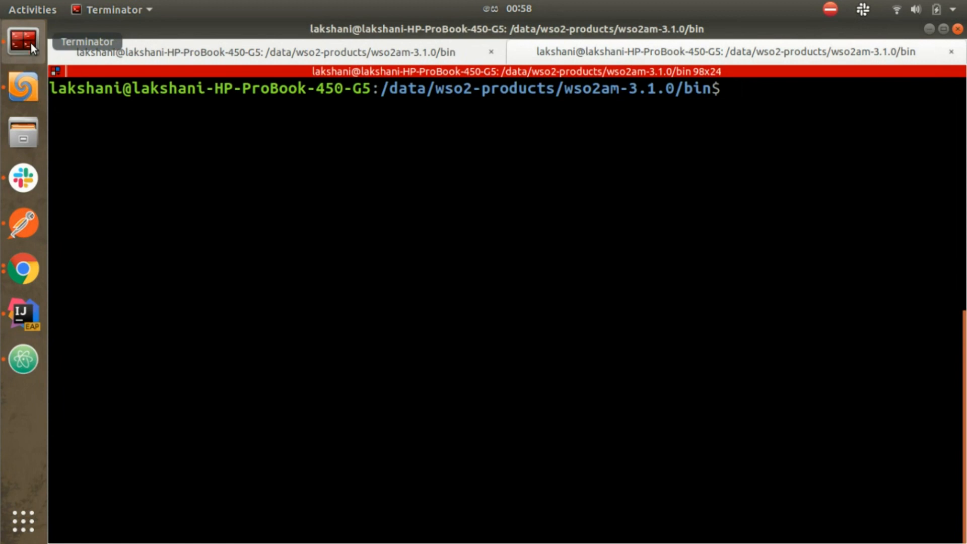
Step: Rerun the POST items curl with -k -v and confirm 200 OK with id prd95
{"action": "key", "text": "ctrl+shift+v"}
{"action": "type", "text": "-k -v"}
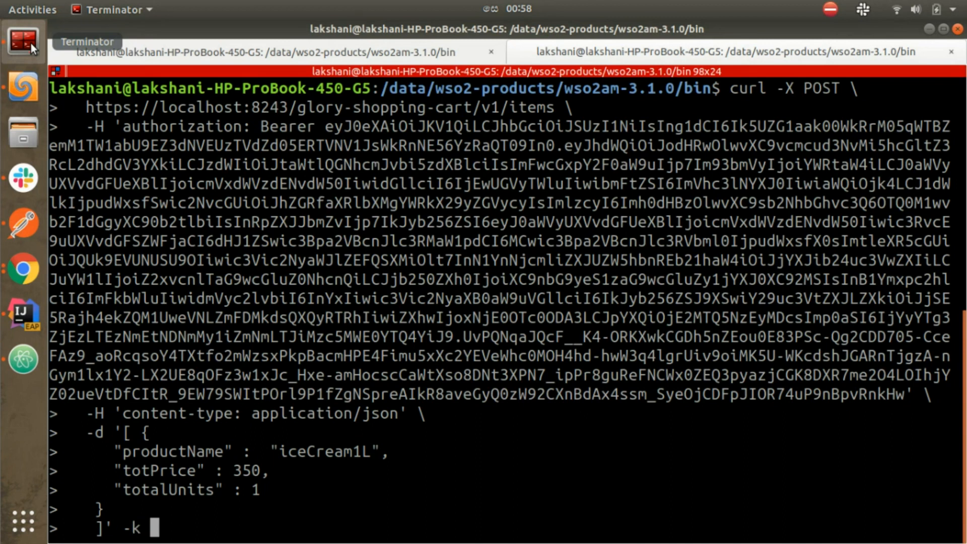
{"action": "key", "text": "Return"}
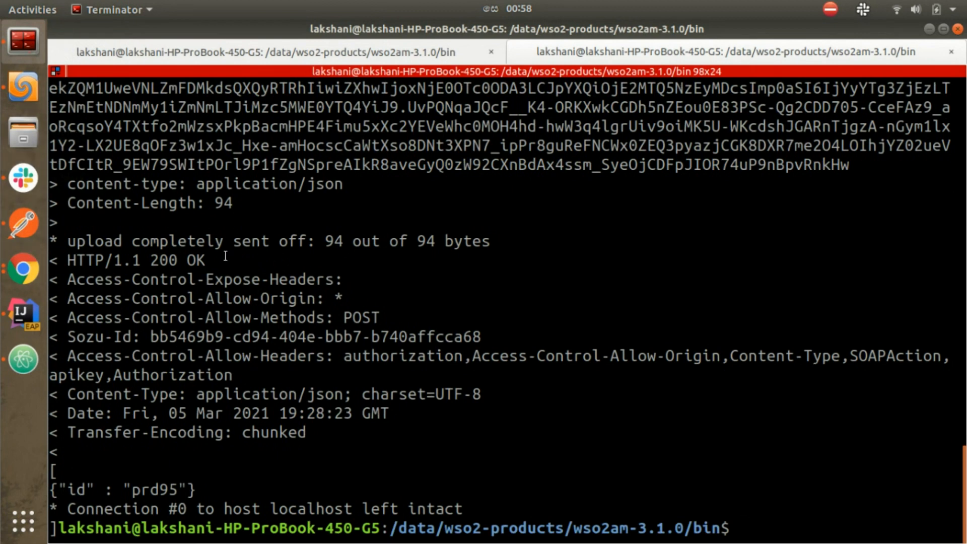
{"action": "left_click_drag", "start_coordinate": [207, 260], "coordinate": [171, 260]}
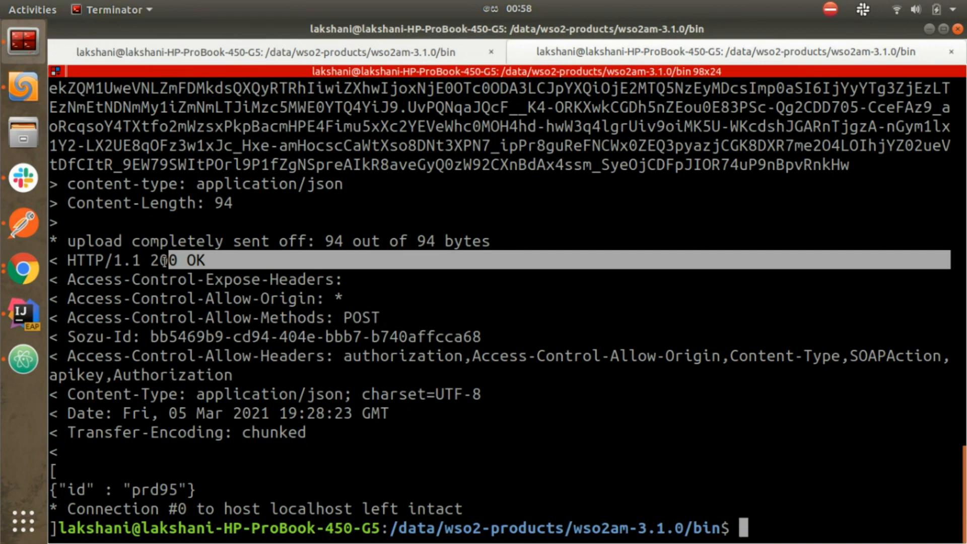
{"action": "key", "text": "Return"}
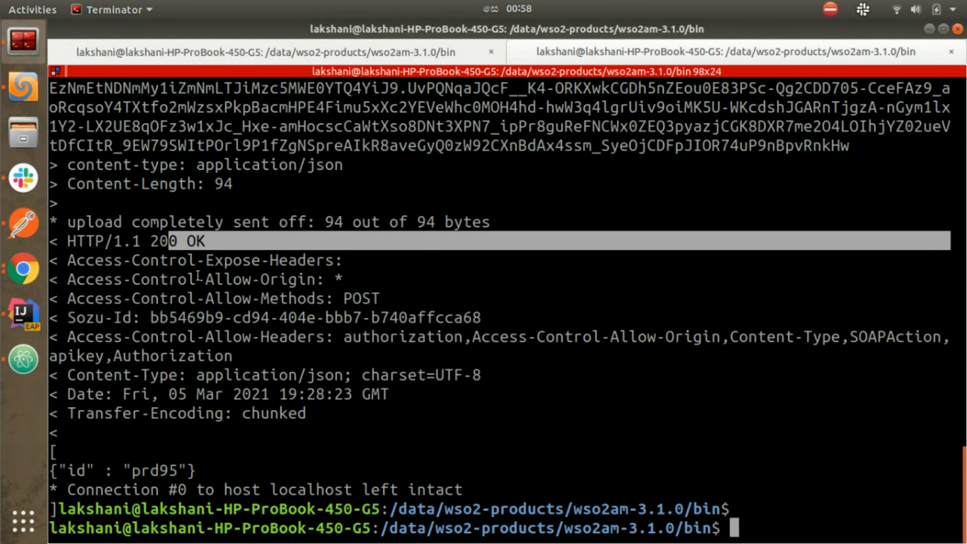
{"action": "left_click", "coordinate": [18, 362]}
Step: Copy the full token from line 39, then scroll back up to the curl commands
{"action": "scroll", "coordinate": [312, 457], "scroll_direction": "down", "scroll_amount": 2}
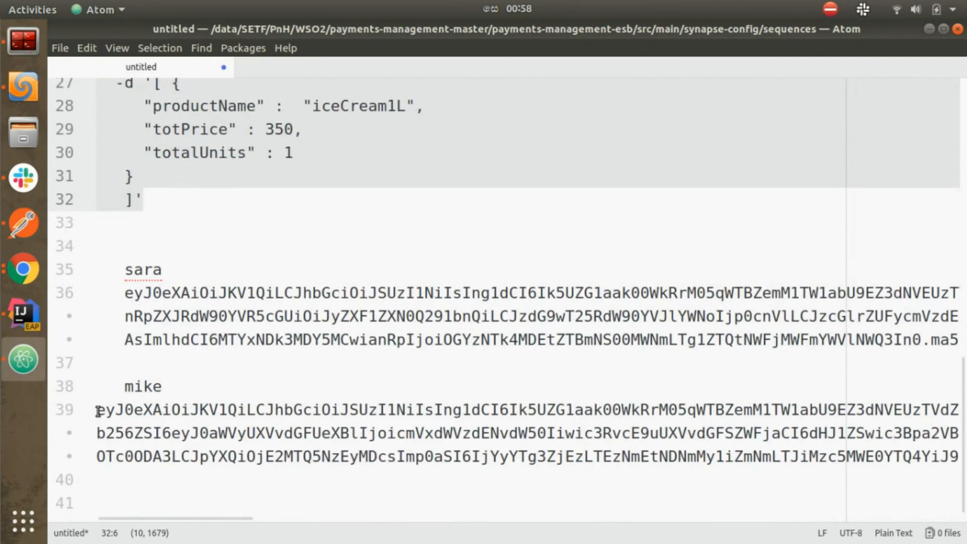
{"action": "left_click_drag", "start_coordinate": [99, 411], "coordinate": [96, 456]}
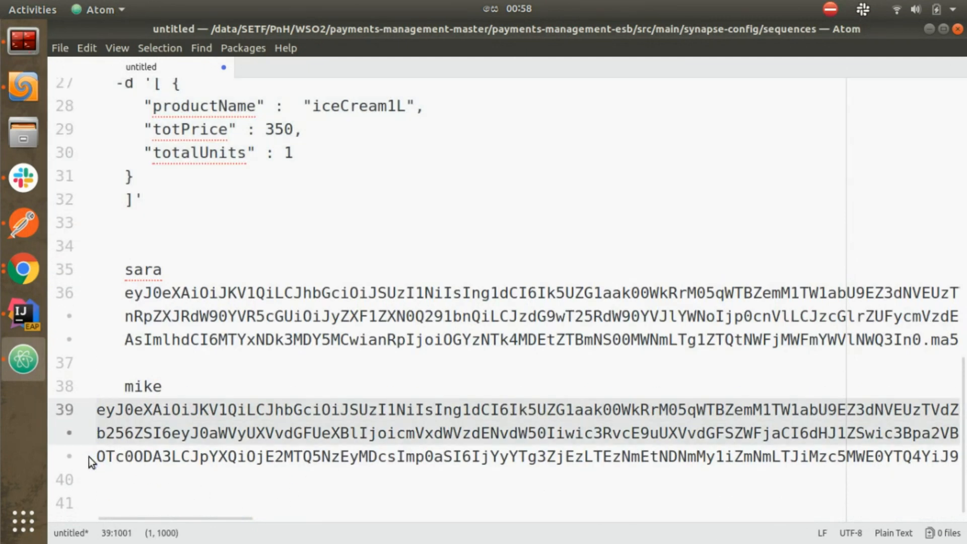
{"action": "key", "text": "shift+End"}
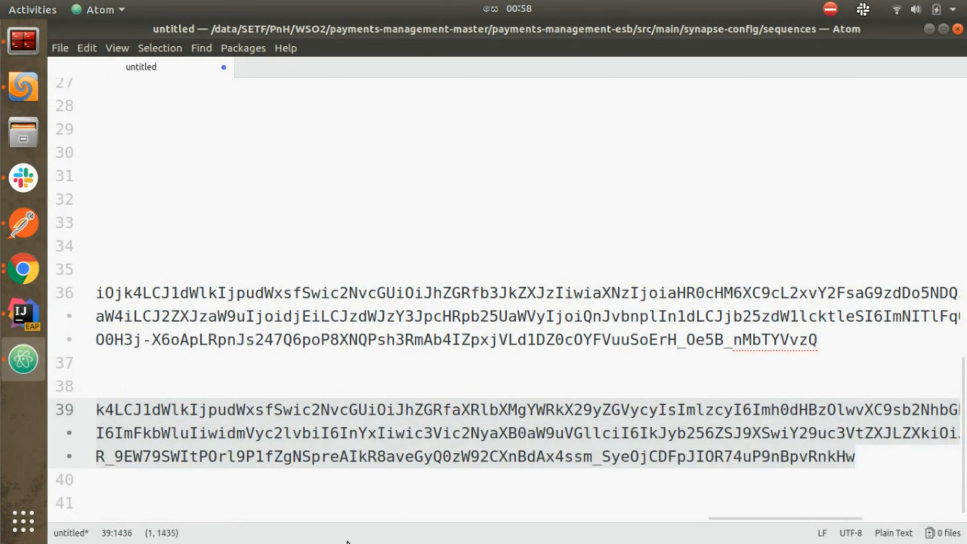
{"action": "left_click_drag", "start_coordinate": [740, 519], "coordinate": [129, 519]}
{"action": "scroll", "coordinate": [180, 270], "scroll_direction": "up", "scroll_amount": 1}
{"action": "scroll", "coordinate": [180, 269], "scroll_direction": "up", "scroll_amount": 1}
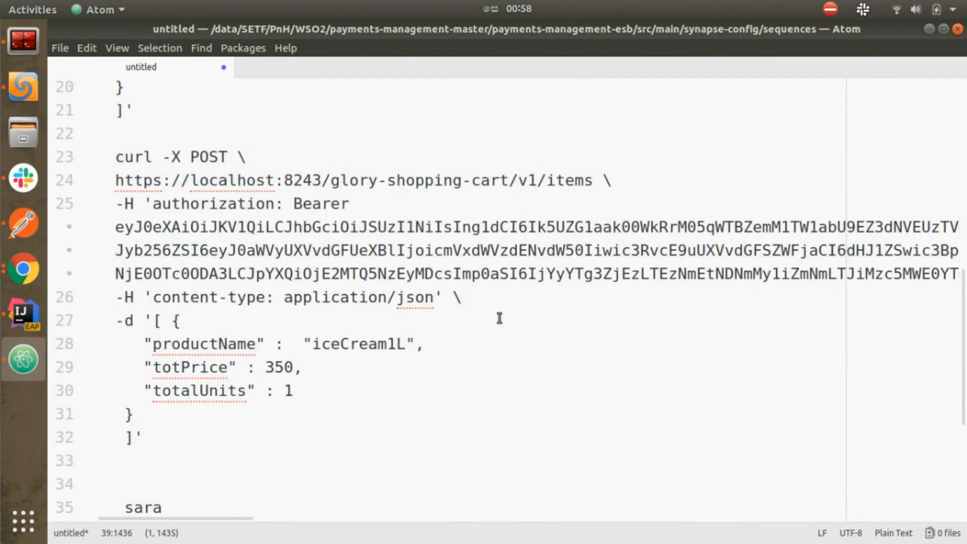
{"action": "scroll", "coordinate": [500, 318], "scroll_direction": "up", "scroll_amount": 1}
{"action": "scroll", "coordinate": [500, 318], "scroll_direction": "up", "scroll_amount": 2}
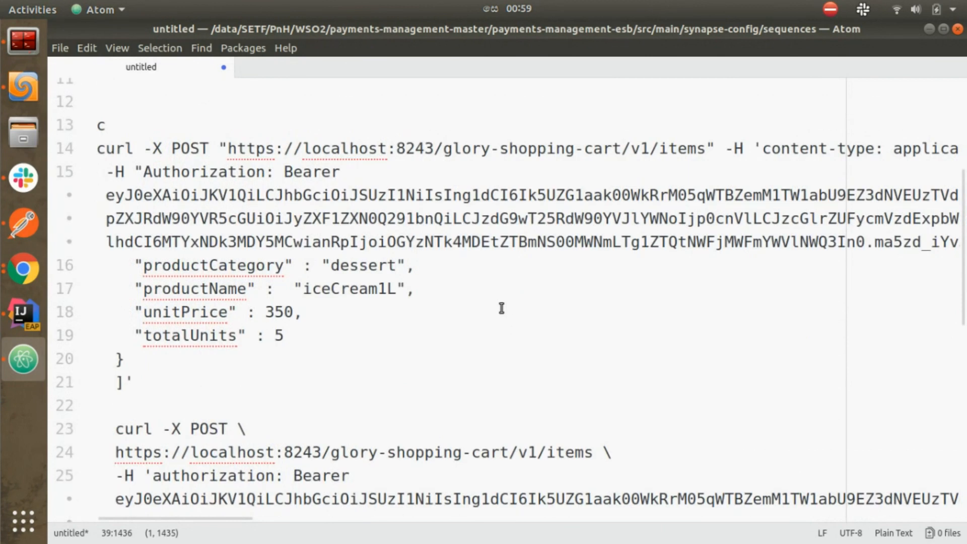
{"action": "scroll", "coordinate": [501, 308], "scroll_direction": "up", "scroll_amount": 3}
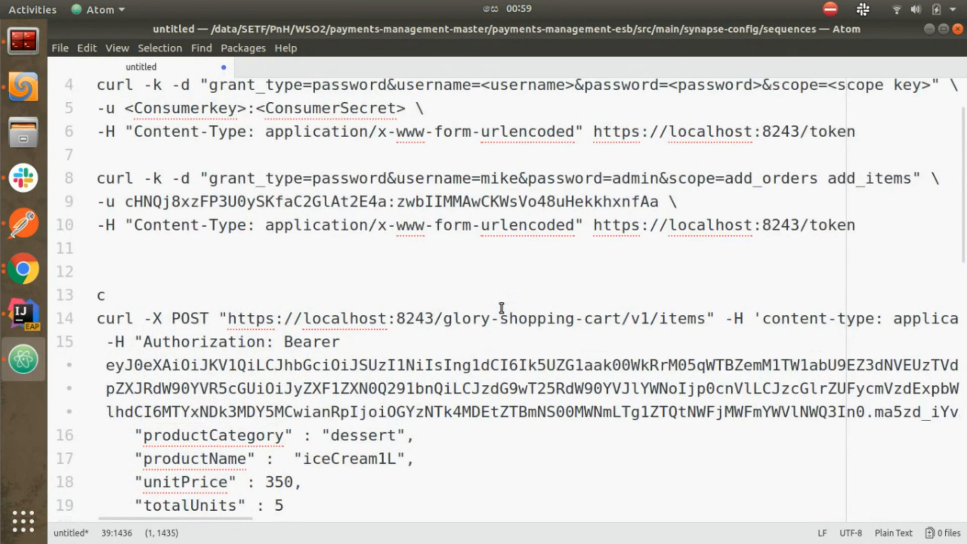
{"action": "scroll", "coordinate": [496, 348], "scroll_direction": "down", "scroll_amount": 2}
{"action": "scroll", "coordinate": [494, 366], "scroll_direction": "down", "scroll_amount": 4}
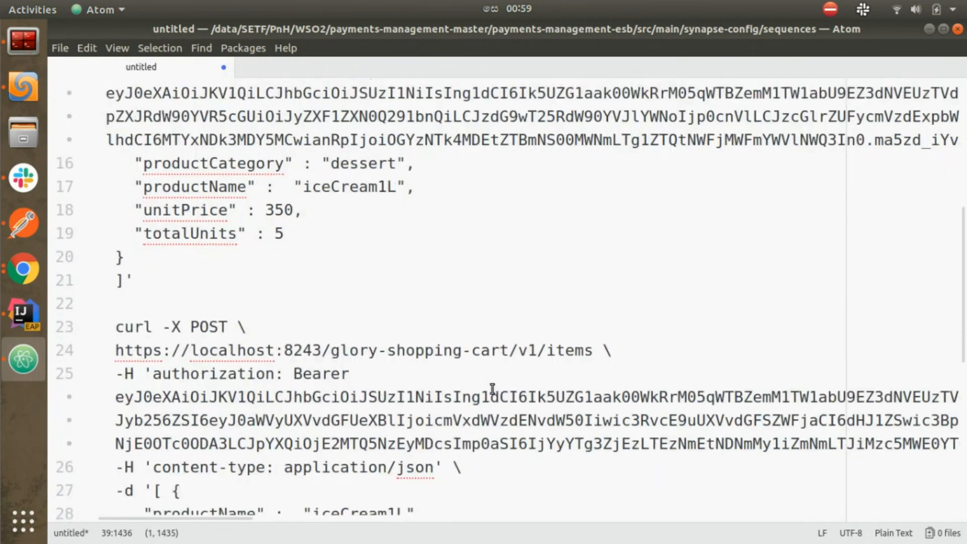
{"action": "scroll", "coordinate": [492, 388], "scroll_direction": "down", "scroll_amount": 2}
{"action": "scroll", "coordinate": [492, 389], "scroll_direction": "up", "scroll_amount": 2}
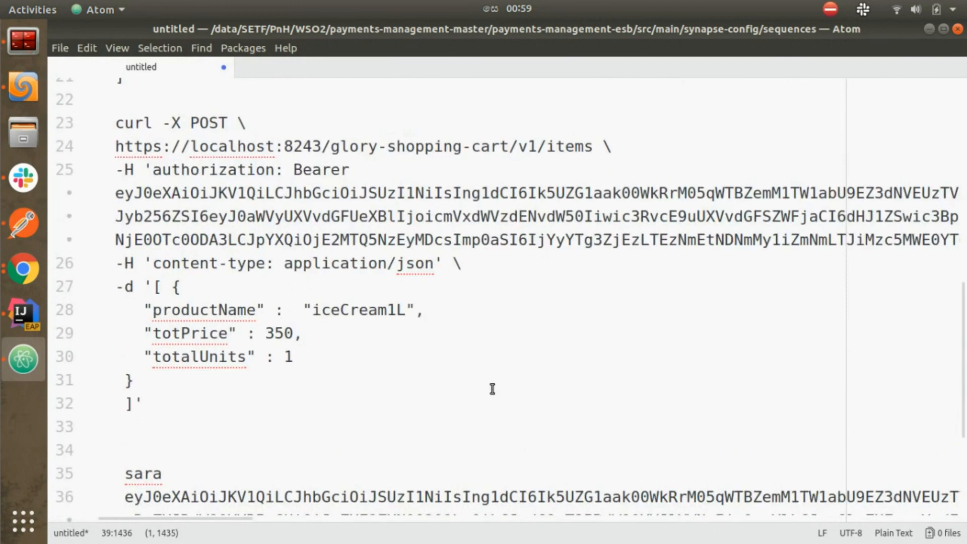
{"action": "scroll", "coordinate": [492, 388], "scroll_direction": "up", "scroll_amount": 2}
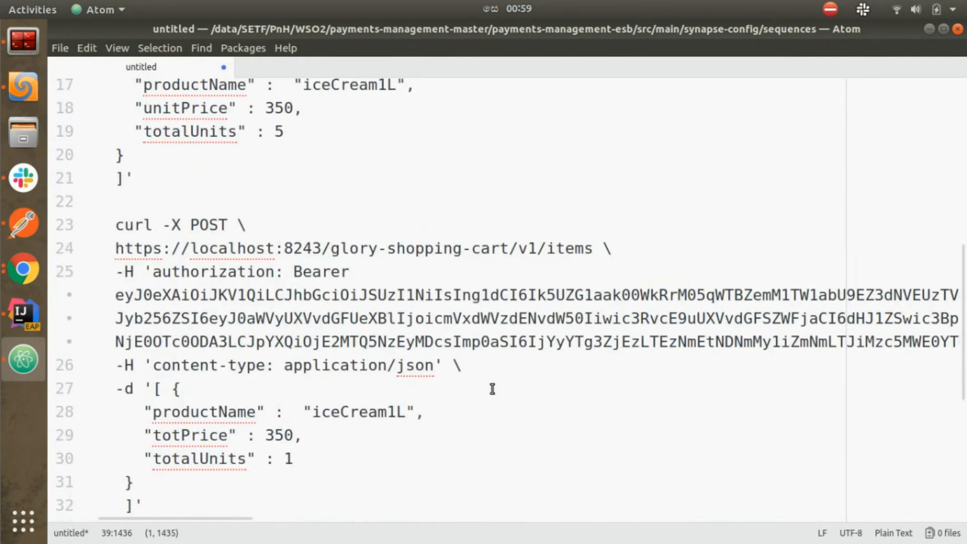
{"action": "scroll", "coordinate": [492, 389], "scroll_direction": "up", "scroll_amount": 2}
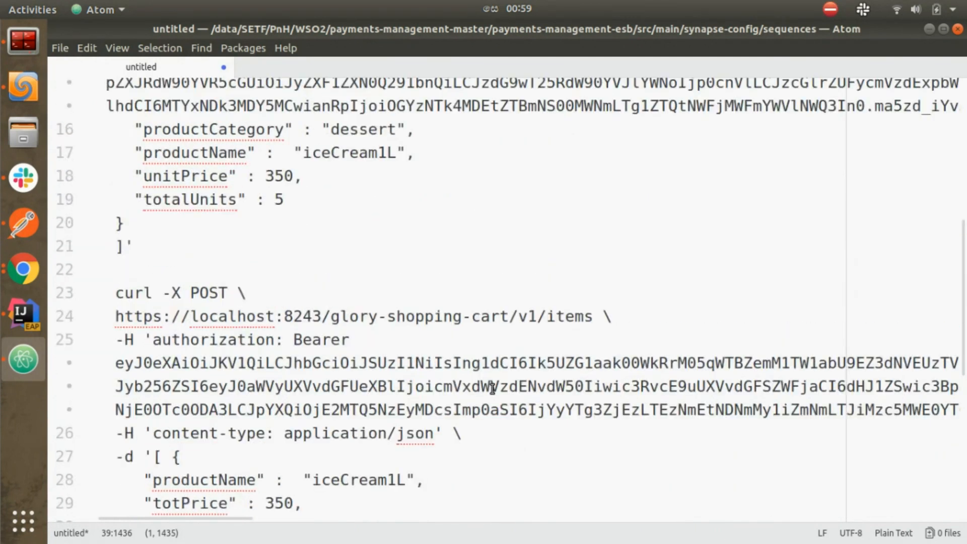
{"action": "scroll", "coordinate": [492, 388], "scroll_direction": "down", "scroll_amount": 1}
{"action": "scroll", "coordinate": [492, 389], "scroll_direction": "up", "scroll_amount": 2}
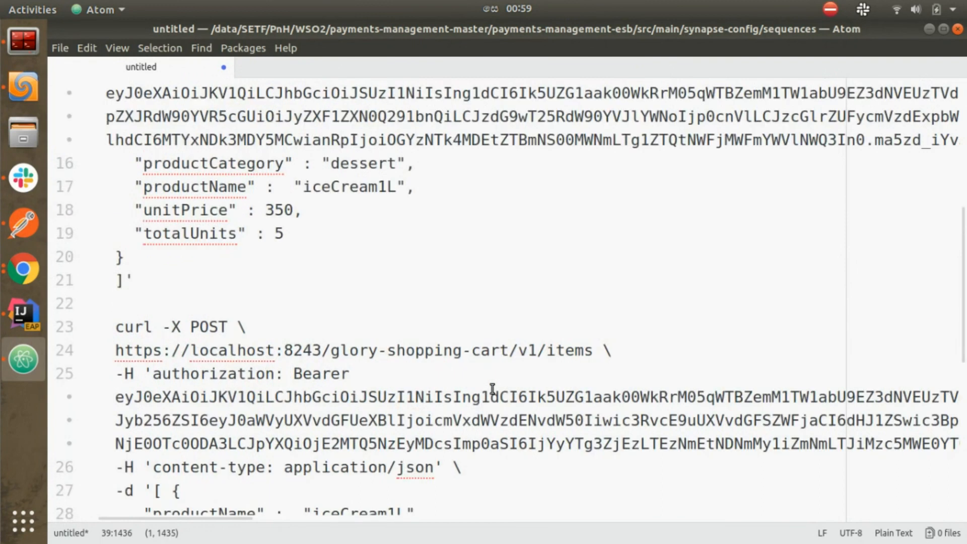
{"action": "scroll", "coordinate": [493, 389], "scroll_direction": "up", "scroll_amount": 2}
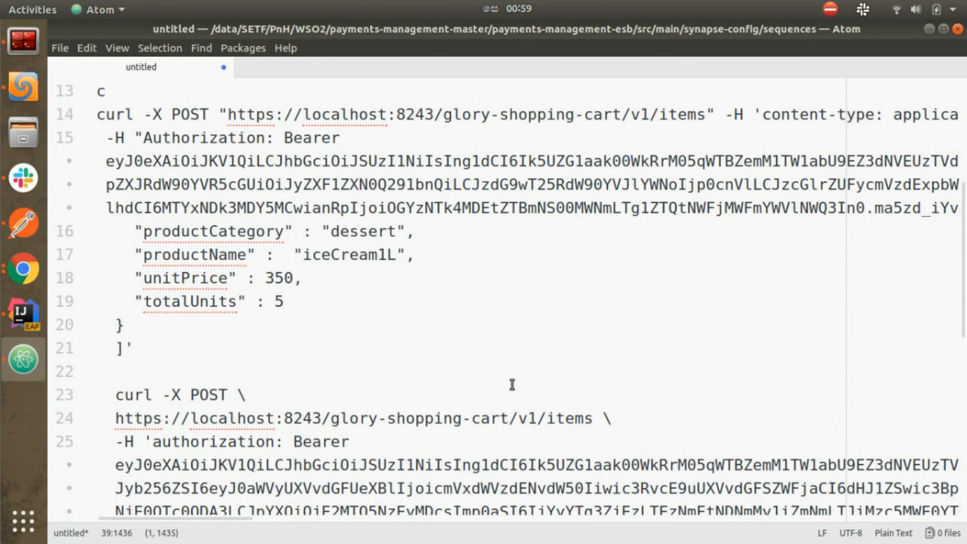
Step: Change the second curl command's endpoint from items to orders
{"action": "double_click", "coordinate": [559, 419]}
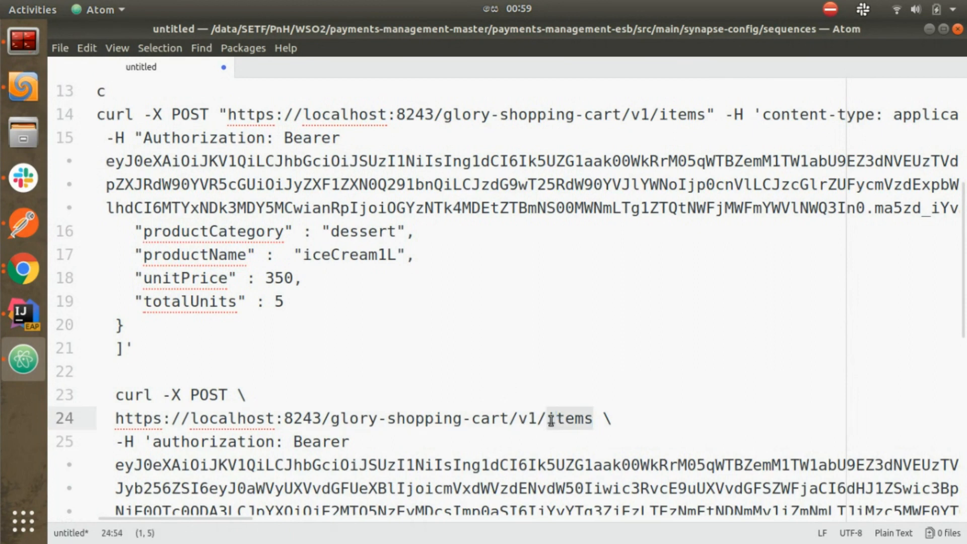
{"action": "type", "text": "order"}
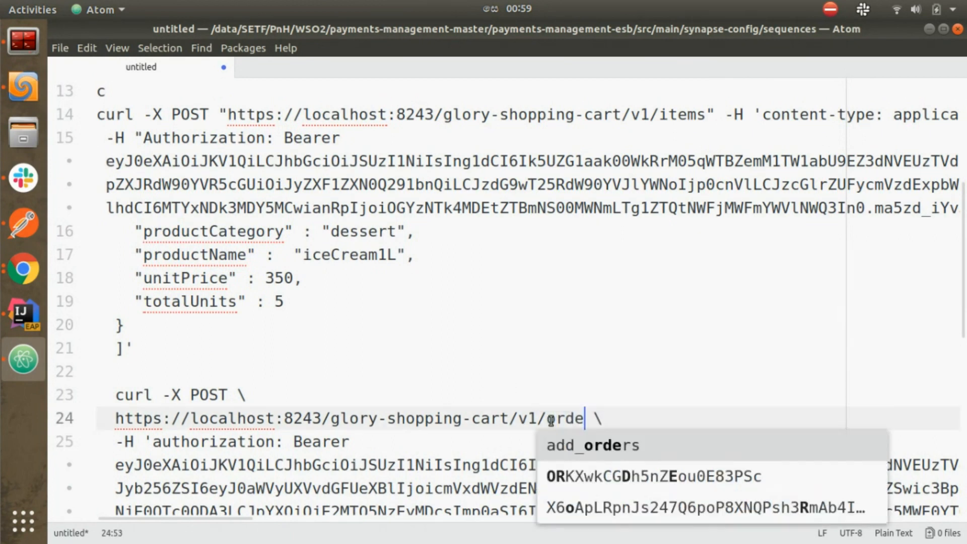
{"action": "type", "text": "s"}
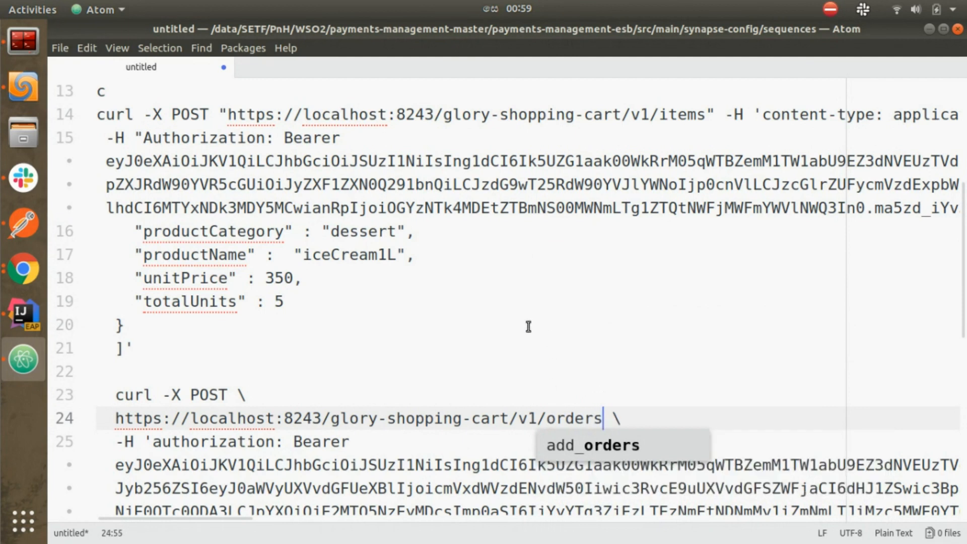
{"action": "left_click", "coordinate": [524, 327]}
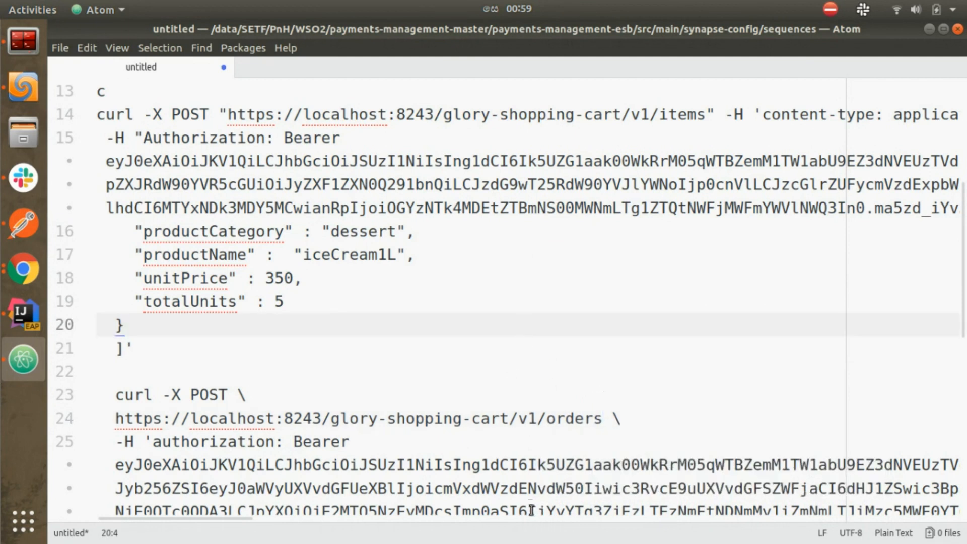
Step: Replace its Bearer token with the copied token and select the whole orders command
{"action": "left_click", "coordinate": [114, 466]}
{"action": "left_click_drag", "start_coordinate": [114, 469], "coordinate": [651, 392]}
{"action": "key", "text": "BackSpace"}
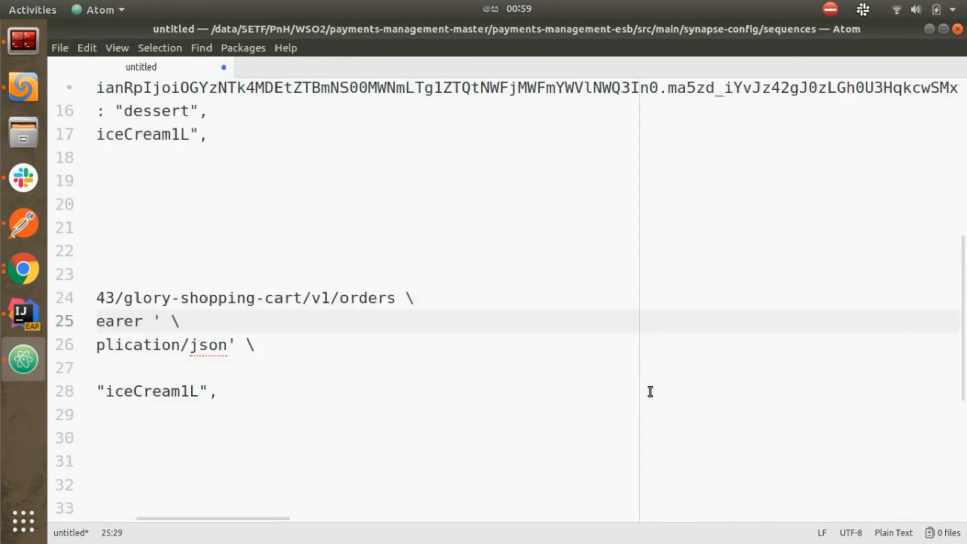
{"action": "key", "text": "ctrl+v"}
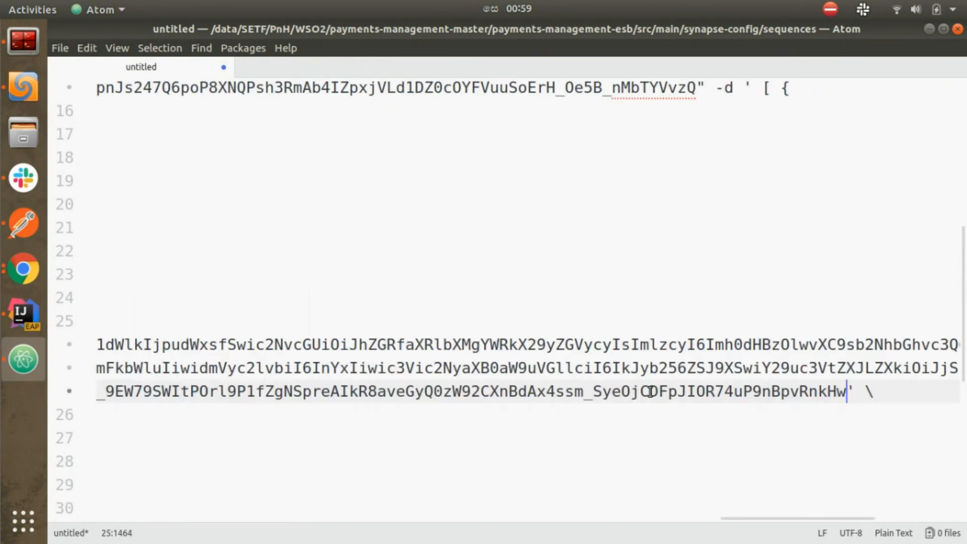
{"action": "key", "text": "Home"}
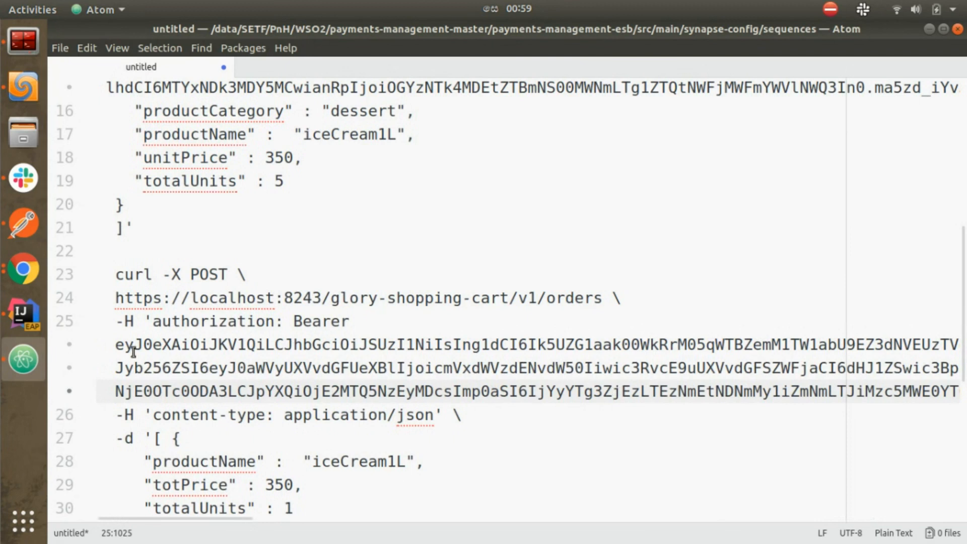
{"action": "left_click_drag", "start_coordinate": [115, 275], "coordinate": [167, 203]}
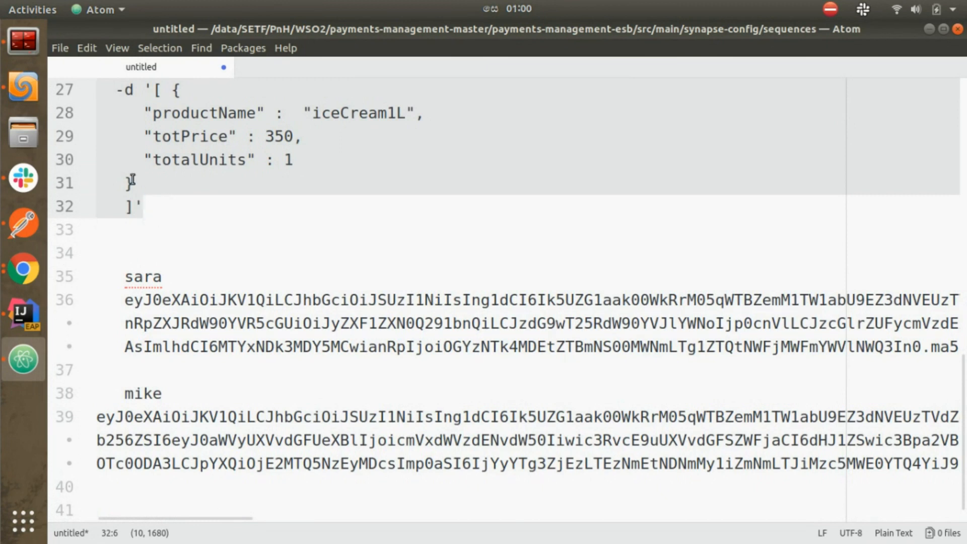
Step: Clear the terminal, run the POST orders curl with -k -v, and highlight HTTP/1.1 200 OK
{"action": "left_click", "coordinate": [16, 38]}
{"action": "type", "text": "clear"}
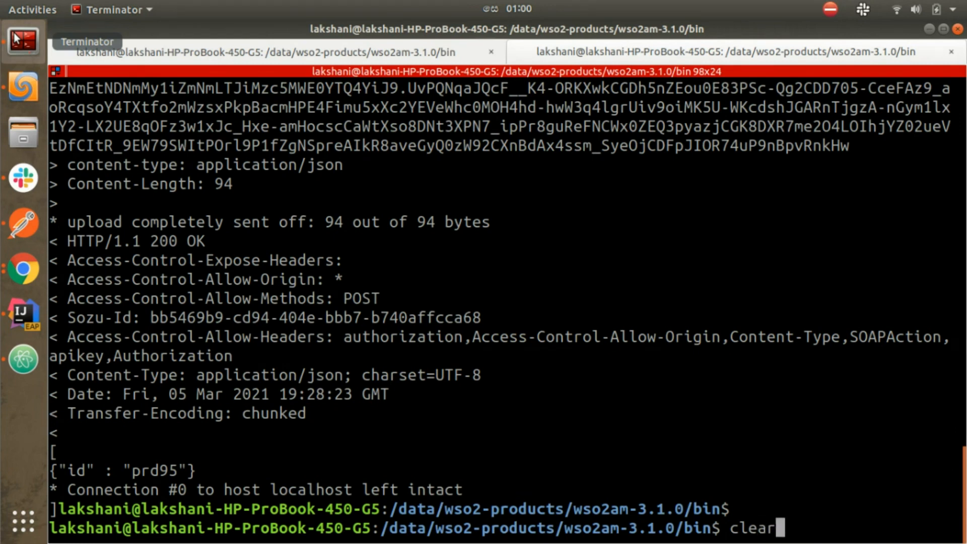
{"action": "key", "text": "Return"}
{"action": "key", "text": "Return"}
{"action": "key", "text": "ctrl+shift+v"}
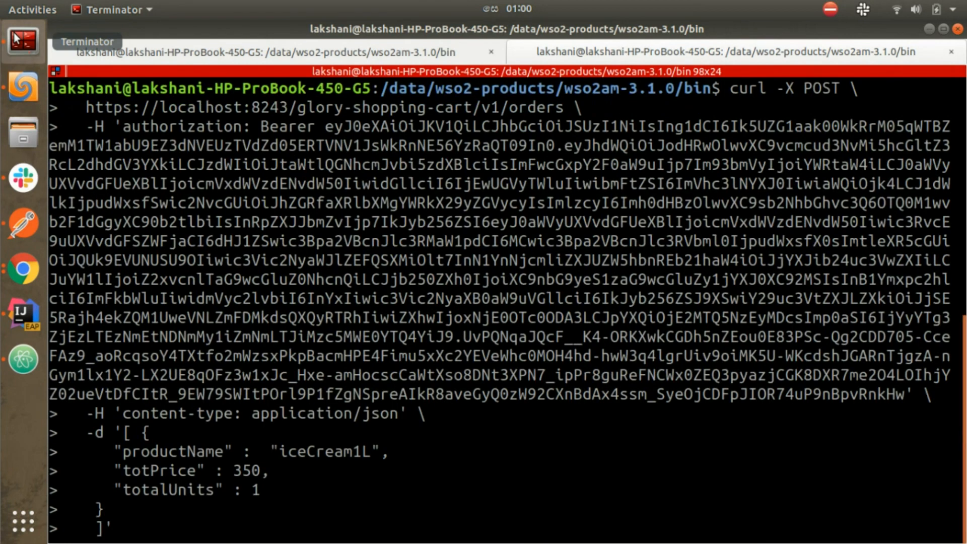
{"action": "type", "text": "-k -v"}
{"action": "key", "text": "Return"}
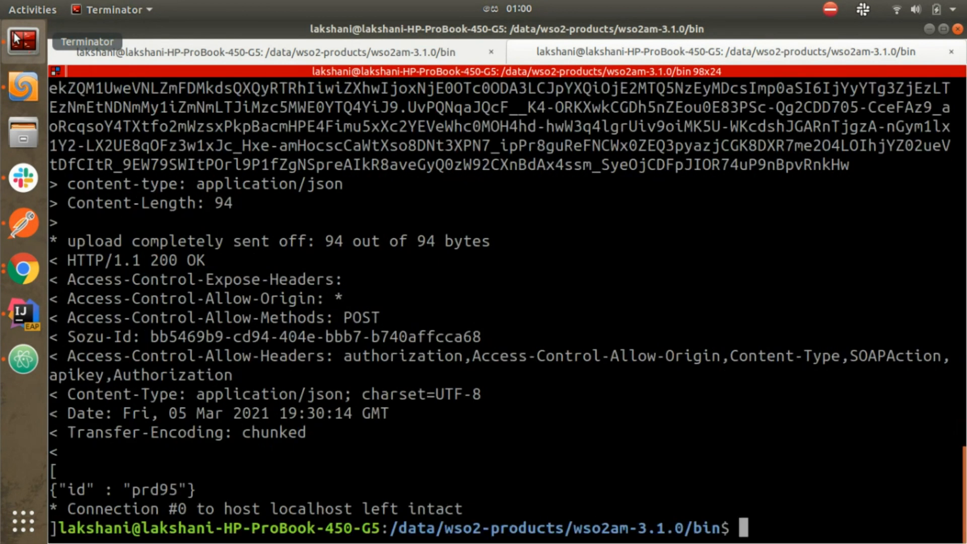
{"action": "triple_click", "coordinate": [44, 266]}
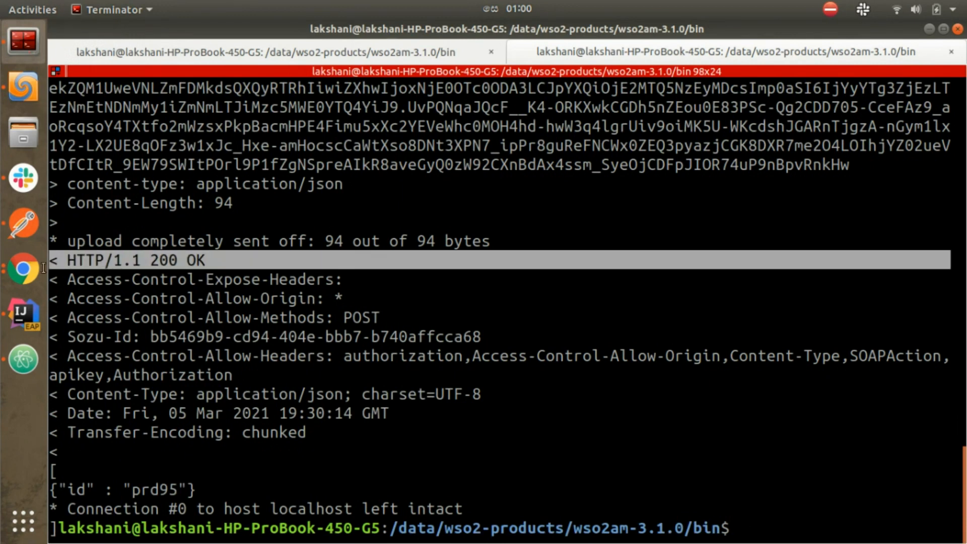